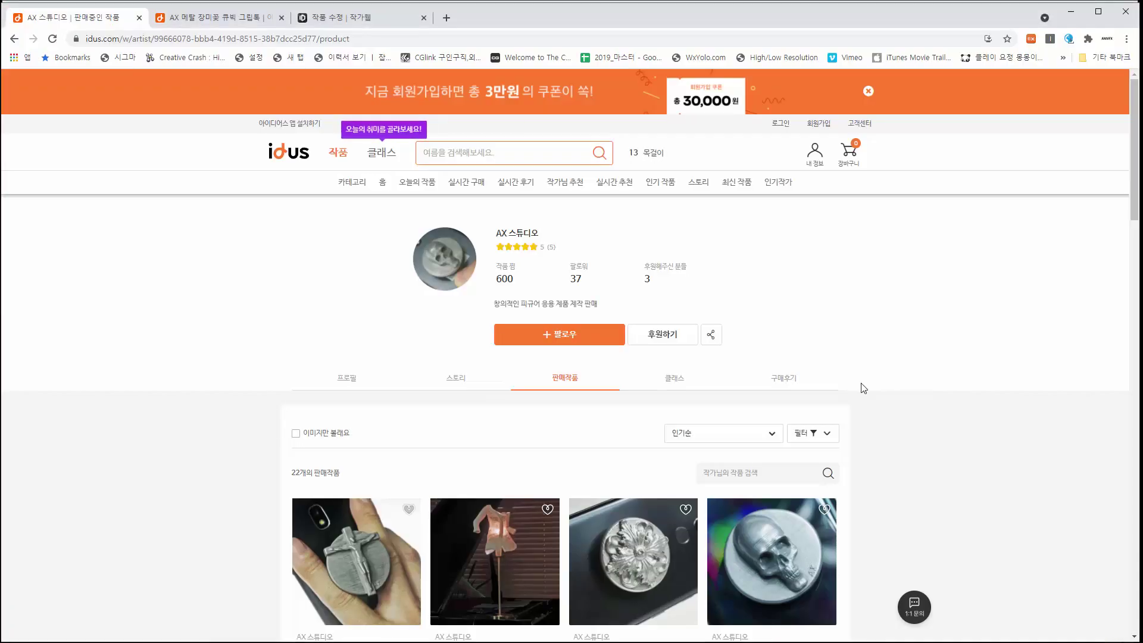
# Open the metal Halloween pumpkin grip product from the shop list and look through its photos
pyautogui.scroll(-4, 861, 388)
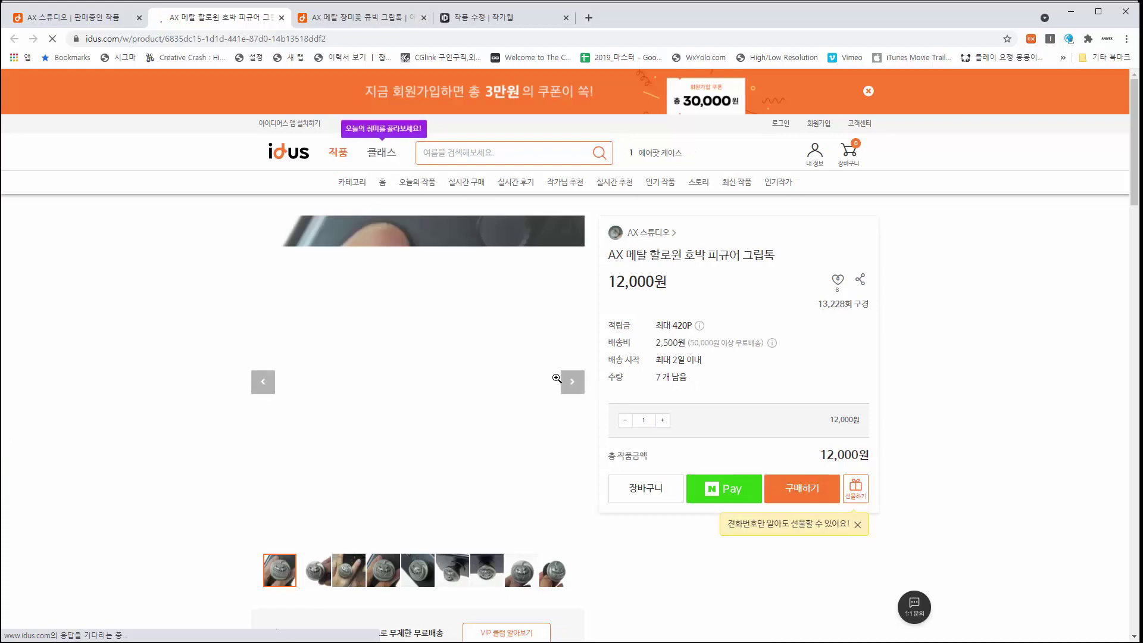
pyautogui.click(573, 382)
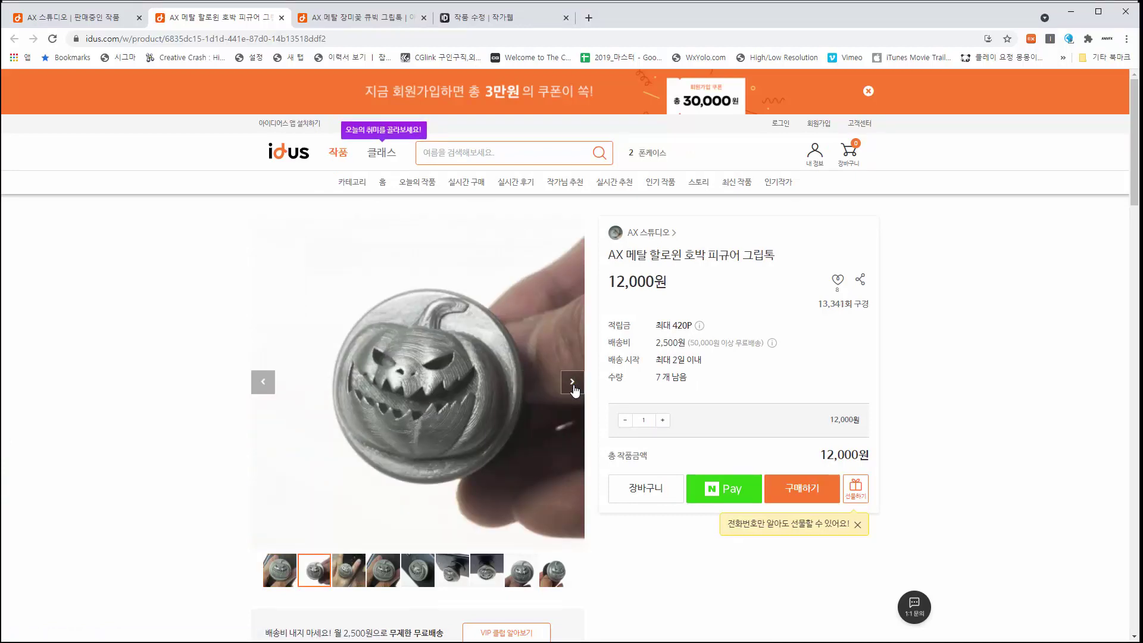
pyautogui.click(572, 382)
pyautogui.click(572, 383)
pyautogui.click(572, 382)
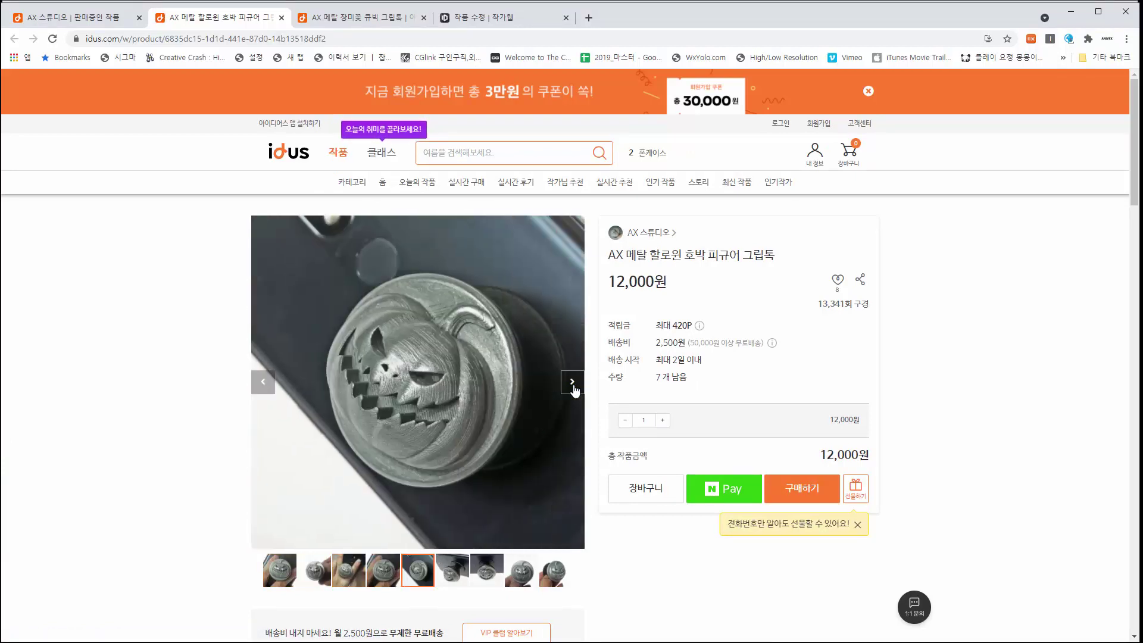
pyautogui.click(572, 382)
# Return to the AX Studio product list and look over the grips and lamps on sale
pyautogui.click(72, 17)
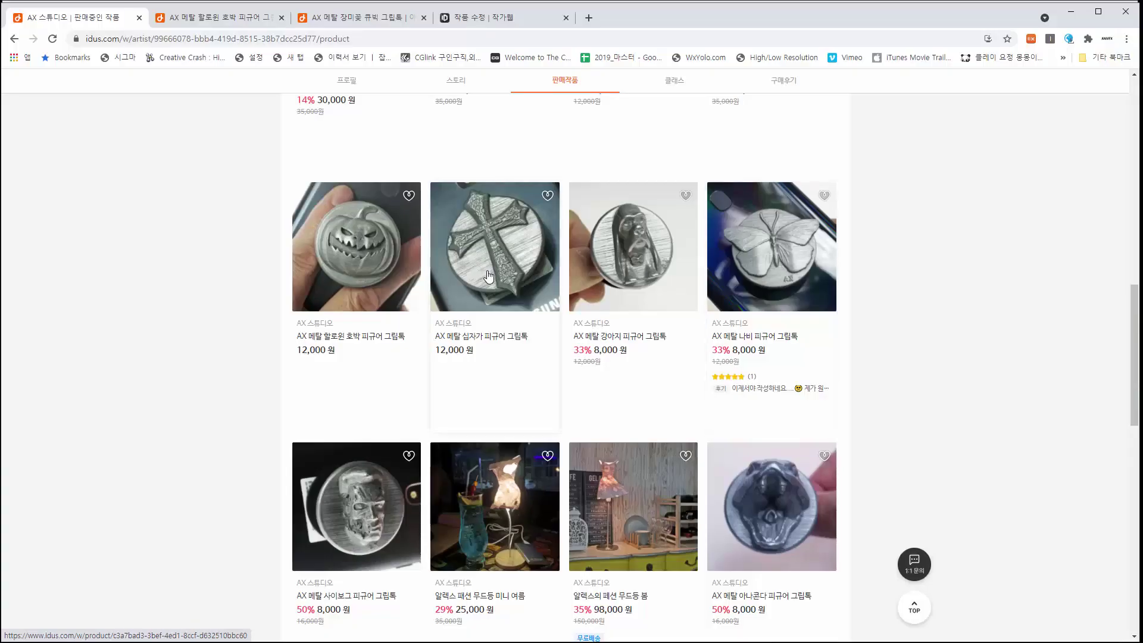
pyautogui.scroll(-5, 314, 536)
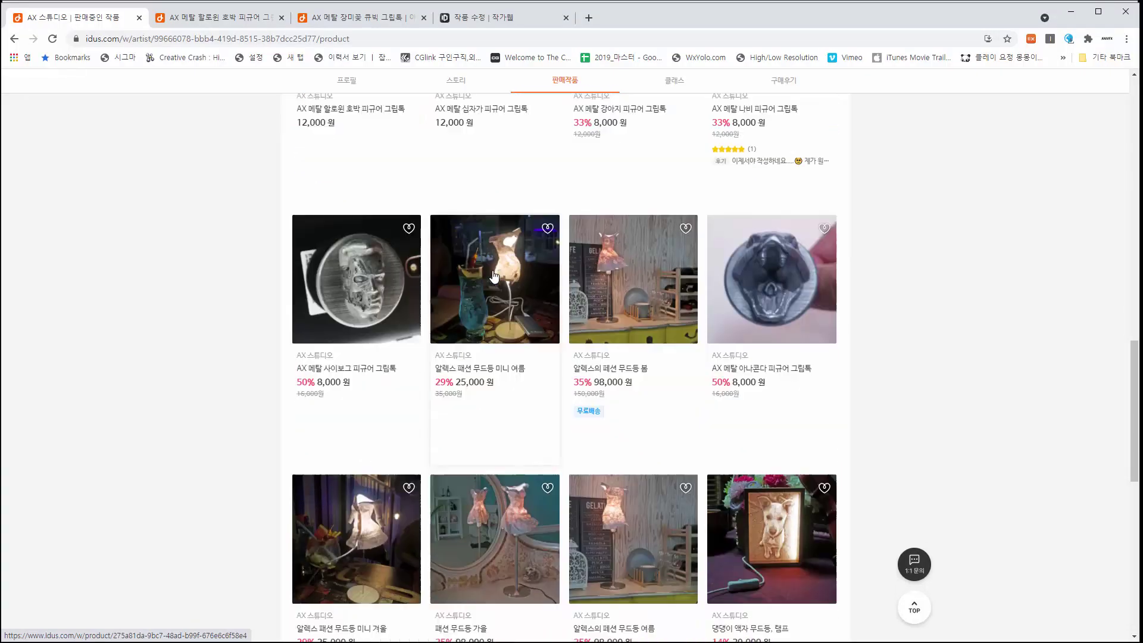
pyautogui.scroll(14, 351, 512)
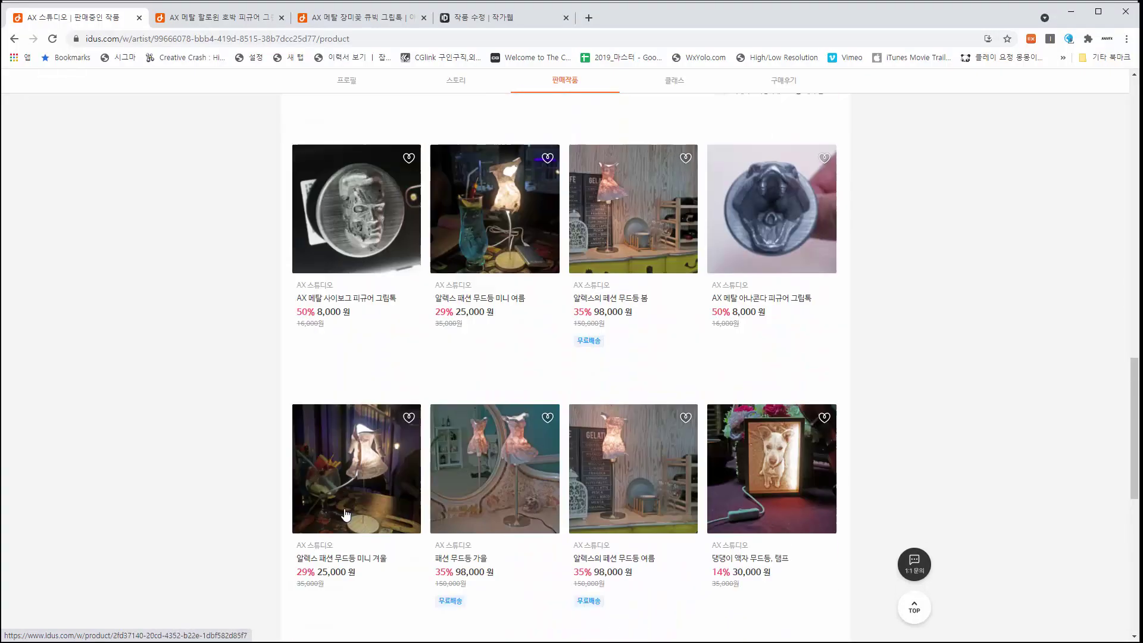
pyautogui.scroll(7, 352, 510)
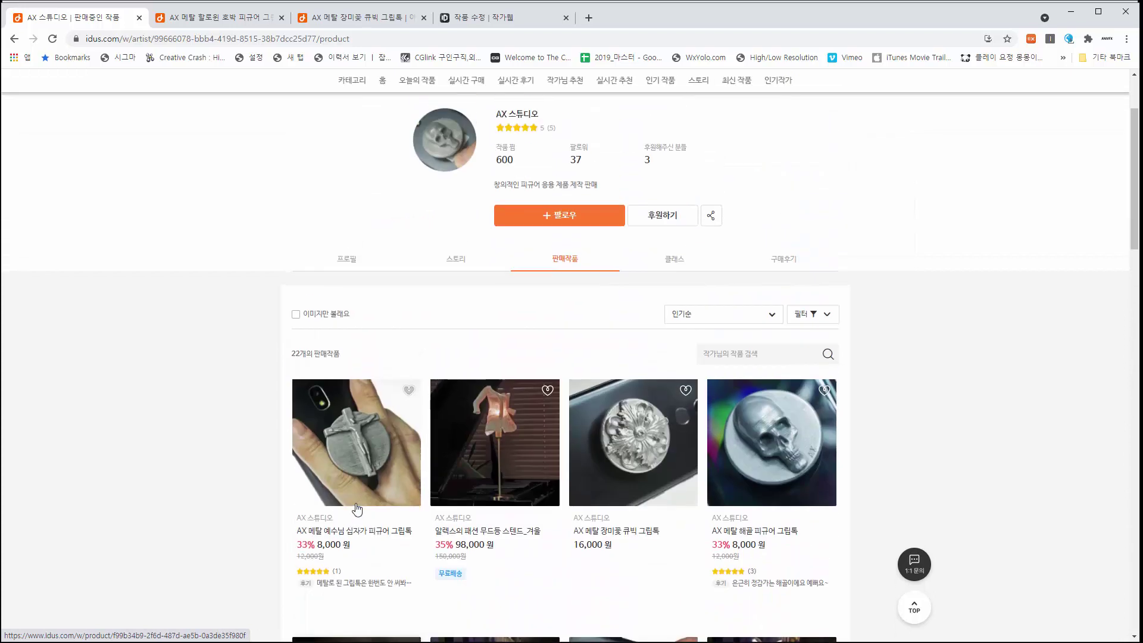
pyautogui.scroll(-3, 364, 507)
pyautogui.scroll(-1, 364, 508)
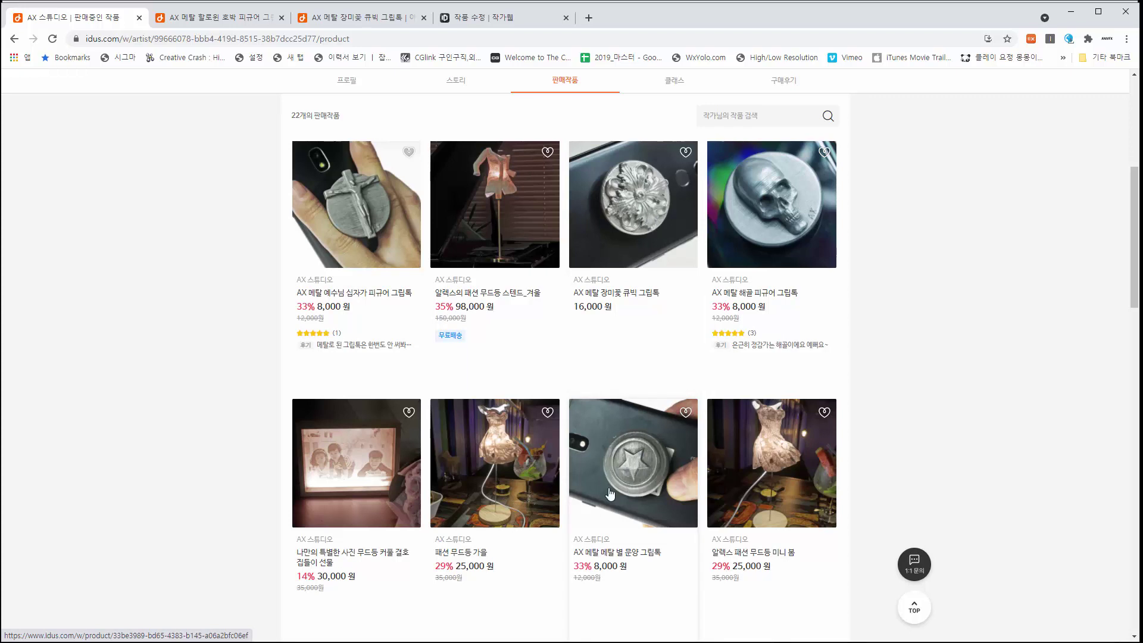
# Open the metal star-pattern grip product and view its photos, ending on the first one
pyautogui.click(635, 458)
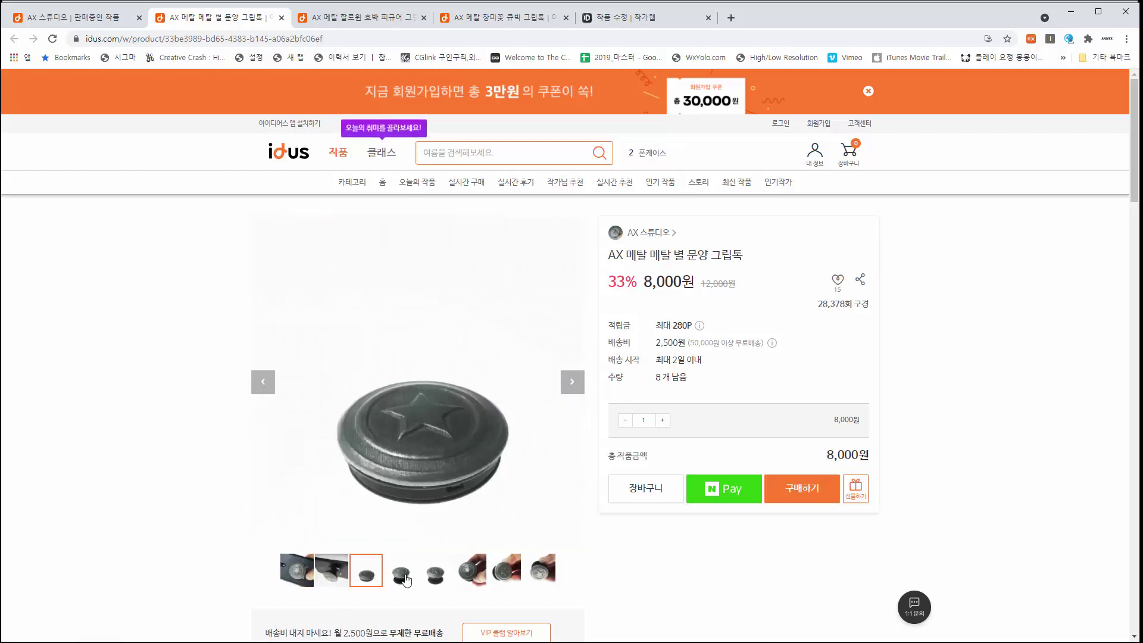
pyautogui.click(284, 575)
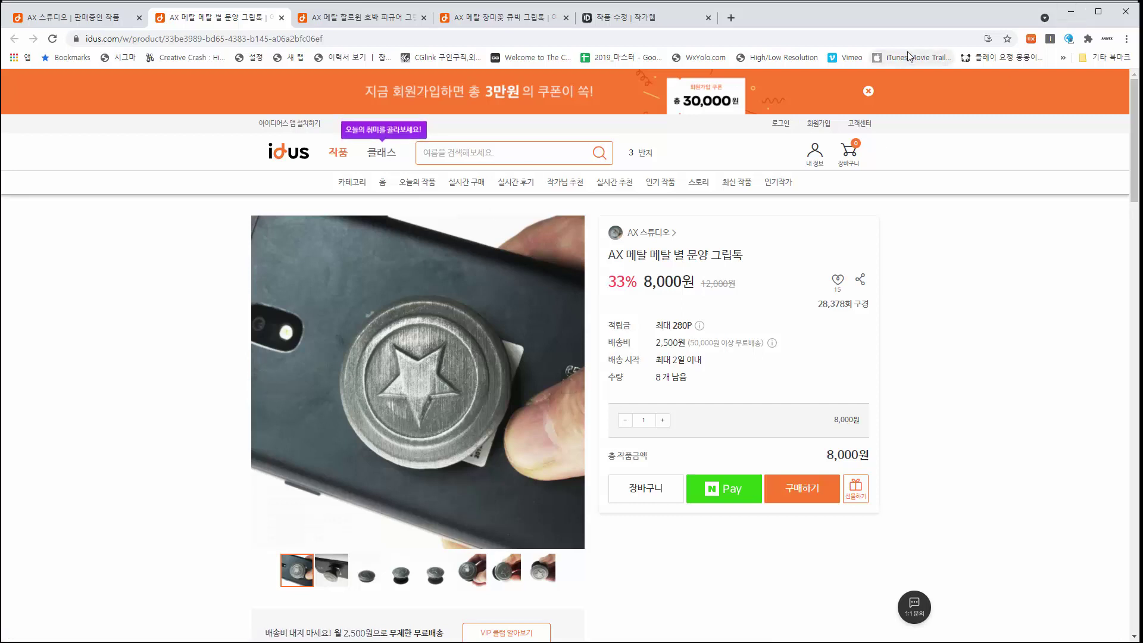
pyautogui.click(1075, 12)
# Switch to Maya and examine the finished skull grip alongside the separate base disc and skull model
pyautogui.click(397, 355)
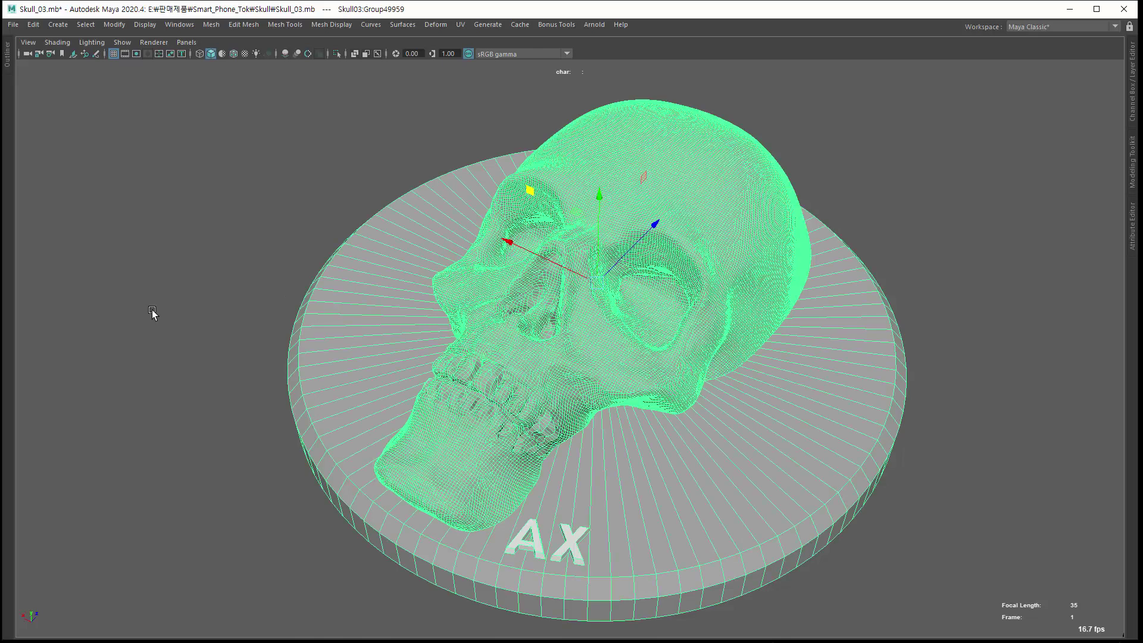
pyautogui.keyDown('alt'); pyautogui.moveTo(153, 313); pyautogui.dragTo(167, 296); pyautogui.keyUp('alt')
pyautogui.scroll(-1, 166, 296)
pyautogui.click(169, 298)
pyautogui.keyDown('alt'); pyautogui.moveTo(414, 324); pyautogui.dragTo(320, 331, button='middle'); pyautogui.keyUp('alt')
pyautogui.keyDown('alt'); pyautogui.moveTo(320, 331); pyautogui.dragTo(331, 360); pyautogui.keyUp('alt')
pyautogui.keyDown('alt'); pyautogui.moveTo(332, 362); pyautogui.dragTo(483, 356, button='middle'); pyautogui.keyUp('alt')
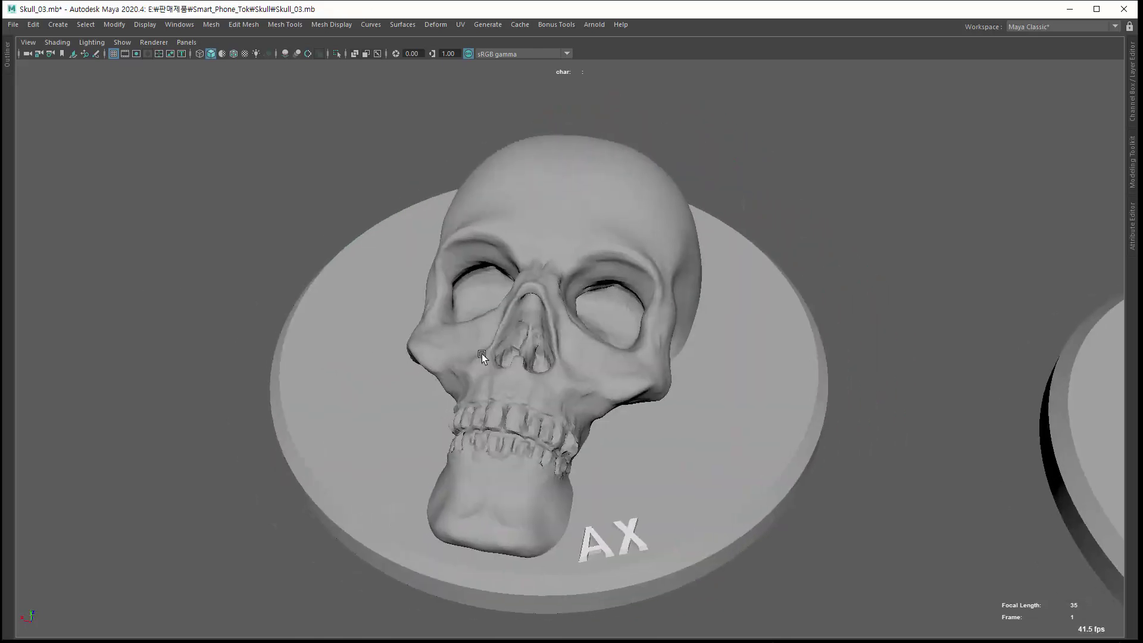
pyautogui.click(411, 350)
pyautogui.click(145, 286)
pyautogui.keyDown('alt'); pyautogui.moveTo(440, 360); pyautogui.dragTo(290, 332, button='right'); pyautogui.keyUp('alt')
pyautogui.keyDown('alt'); pyautogui.moveTo(586, 423); pyautogui.dragTo(236, 264, button='middle'); pyautogui.keyUp('alt')
pyautogui.keyDown('alt'); pyautogui.moveTo(235, 264); pyautogui.dragTo(311, 324); pyautogui.keyUp('alt')
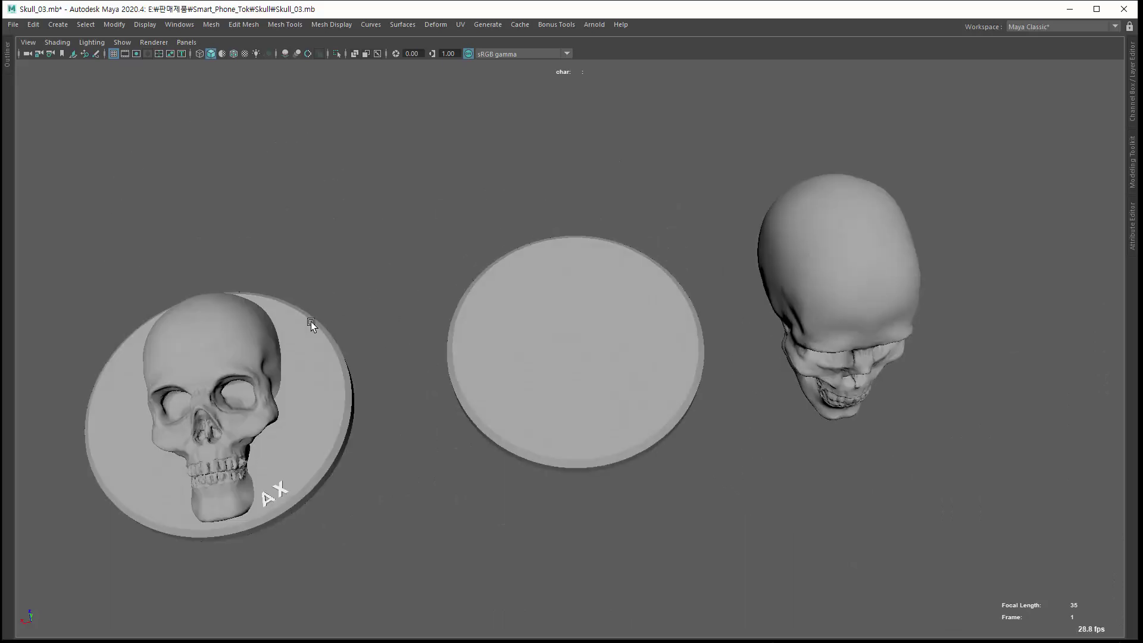
# Select the plain round base disc and examine its shape from the side and from above
pyautogui.click(526, 423)
pyautogui.keyDown('alt'); pyautogui.moveTo(433, 453); pyautogui.dragTo(444, 414); pyautogui.keyUp('alt')
pyautogui.keyDown('alt'); pyautogui.moveTo(444, 413); pyautogui.dragTo(511, 438, button='right'); pyautogui.keyUp('alt')
pyautogui.keyDown('alt'); pyautogui.moveTo(511, 438); pyautogui.dragTo(506, 412); pyautogui.keyUp('alt')
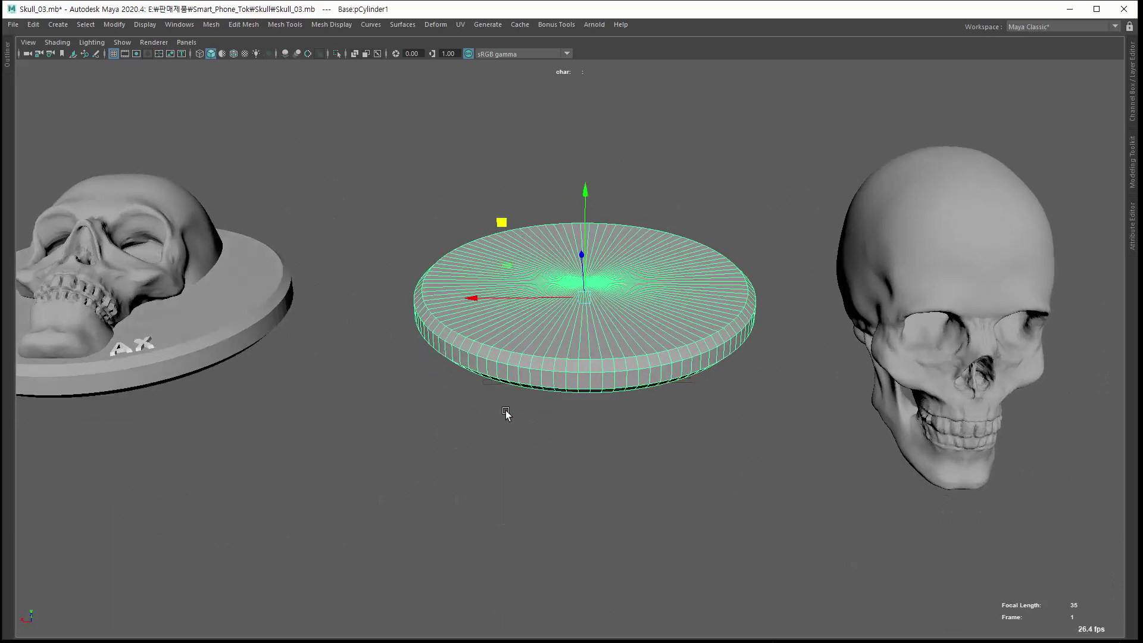
pyautogui.keyDown('alt'); pyautogui.moveTo(495, 352); pyautogui.dragTo(435, 359); pyautogui.keyUp('alt')
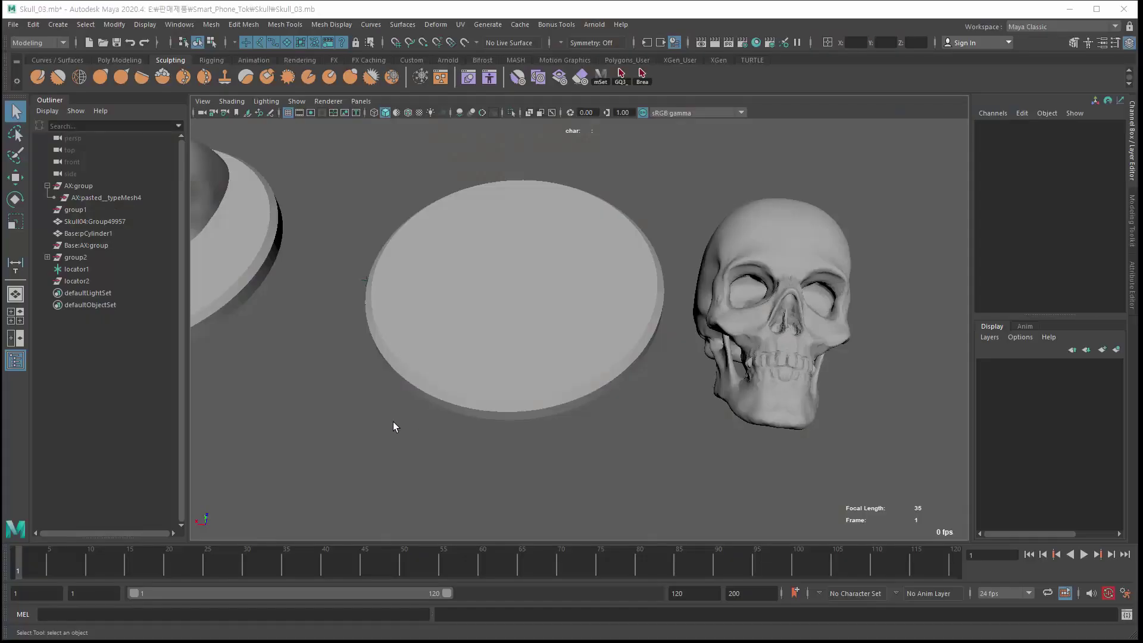
pyautogui.moveTo(392, 424)
pyautogui.keyDown('alt'); pyautogui.mouseDown()
pyautogui.moveTo(410, 374)
pyautogui.moveTo(399, 422)
pyautogui.mouseUp(); pyautogui.keyUp('alt')
pyautogui.click(434, 376)
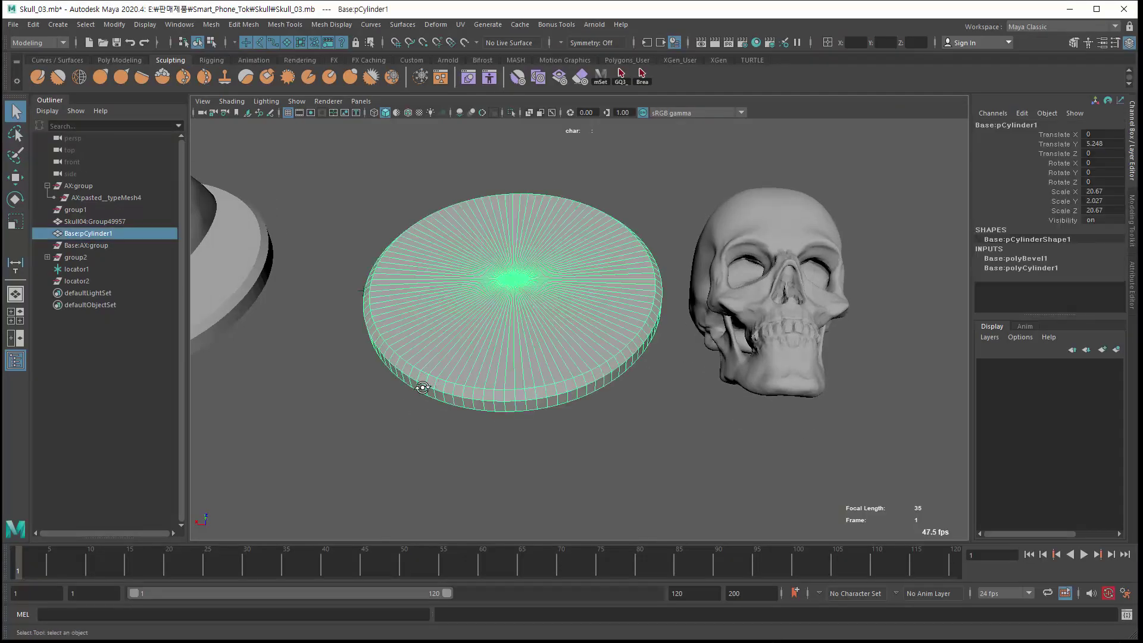
pyautogui.keyDown('alt'); pyautogui.moveTo(434, 376); pyautogui.dragTo(409, 382); pyautogui.keyUp('alt')
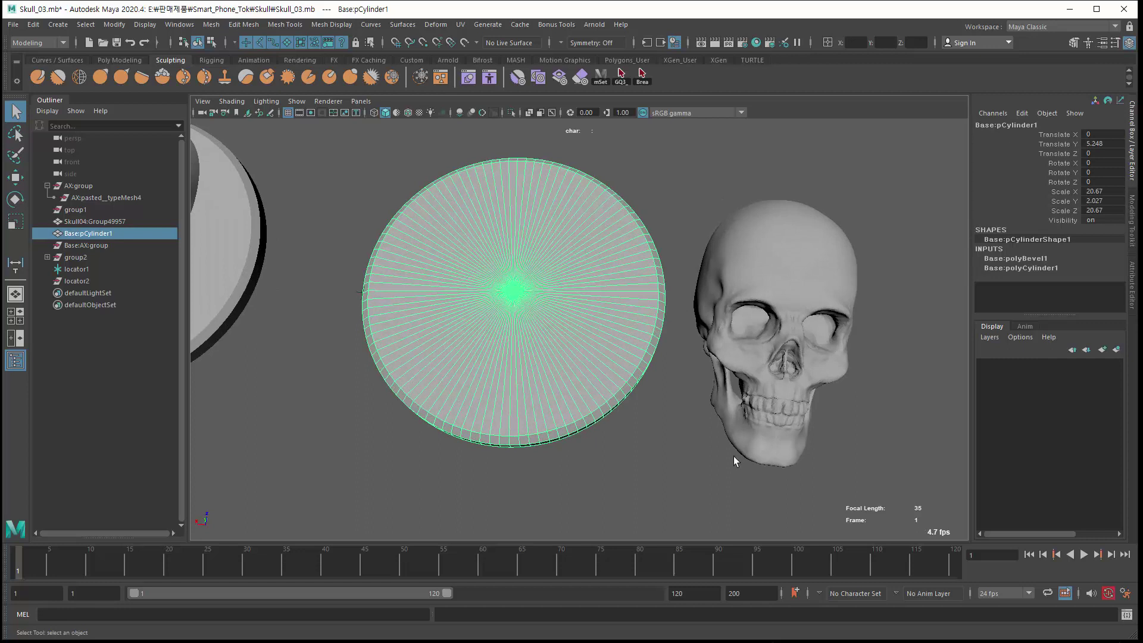
# Check the working units in the general settings of the Preferences, leaving them as they are
pyautogui.click(1123, 594)
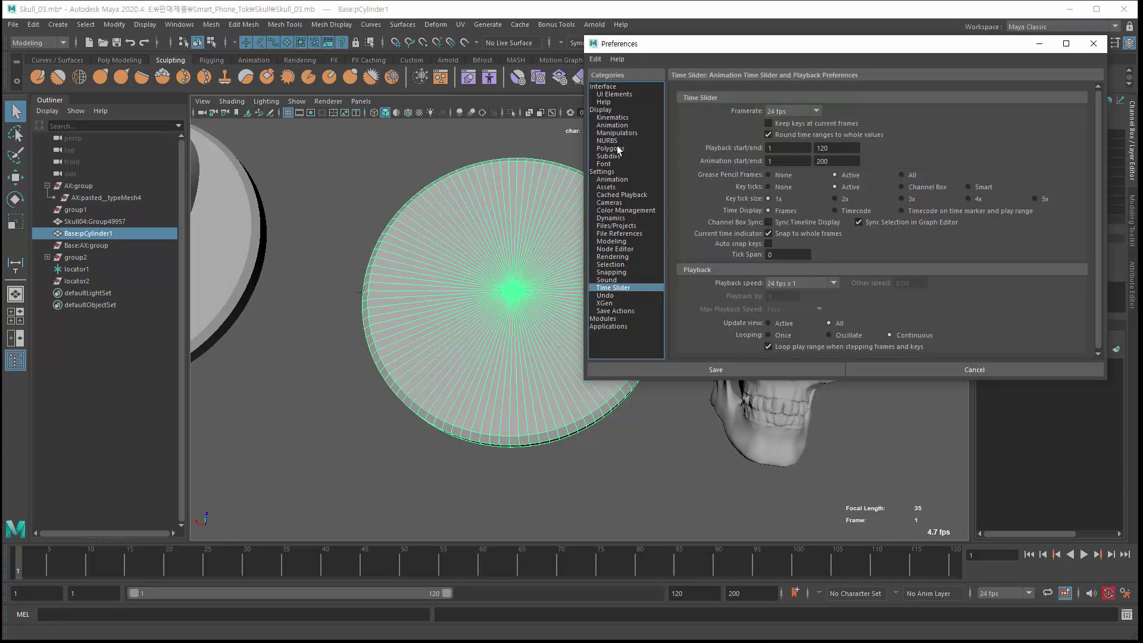
pyautogui.click(603, 171)
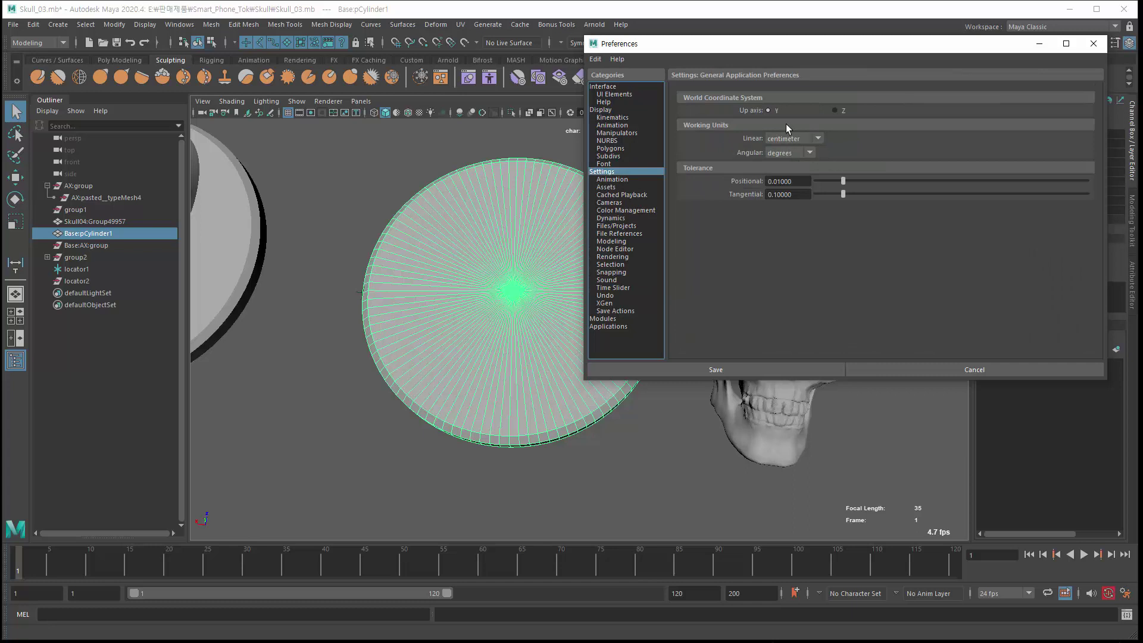
pyautogui.click(939, 369)
pyautogui.keyDown('alt'); pyautogui.moveTo(467, 357); pyautogui.dragTo(471, 355); pyautogui.keyUp('alt')
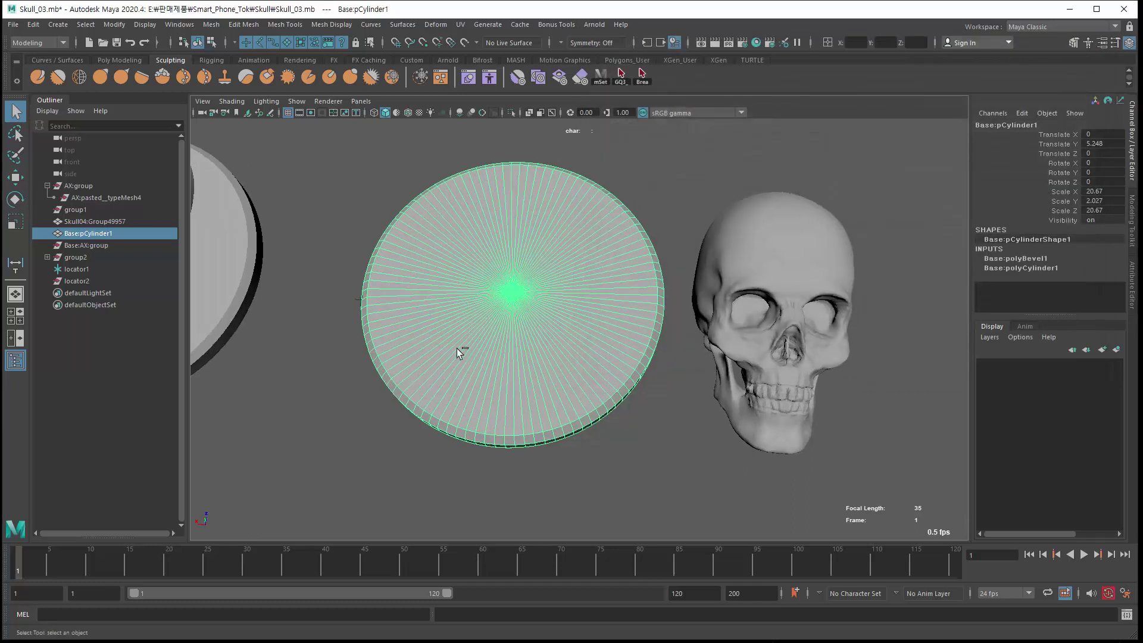
# Hide the base disc and create a polygon cube at the grid origin
pyautogui.hotkey('ctrl', 'h')
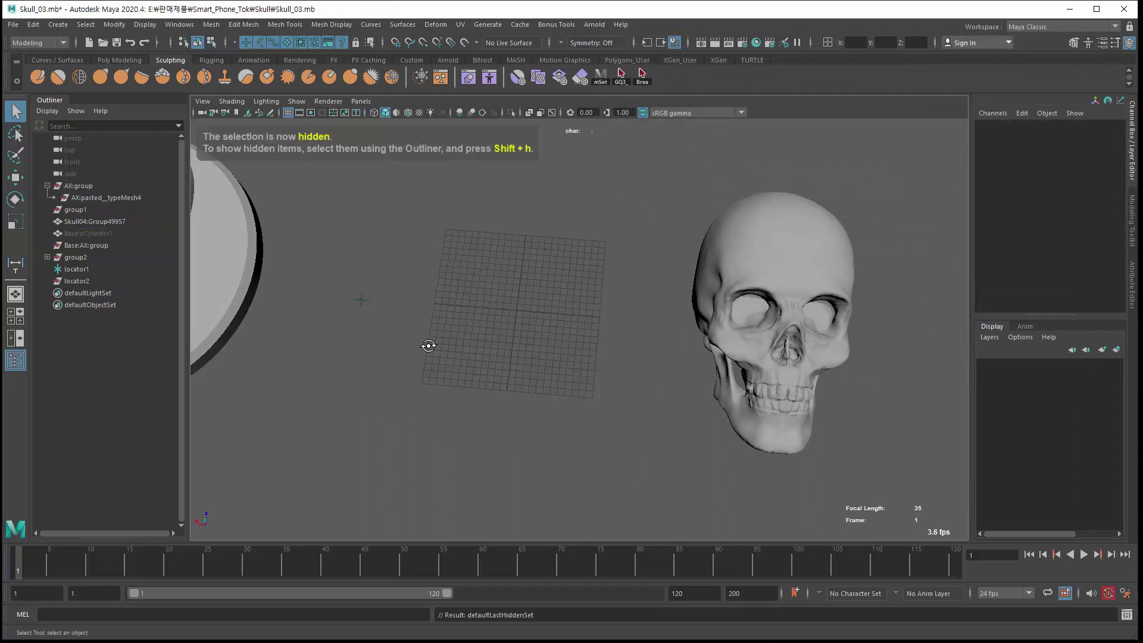
pyautogui.keyDown('alt'); pyautogui.moveTo(445, 343); pyautogui.dragTo(464, 378, button='right'); pyautogui.keyUp('alt')
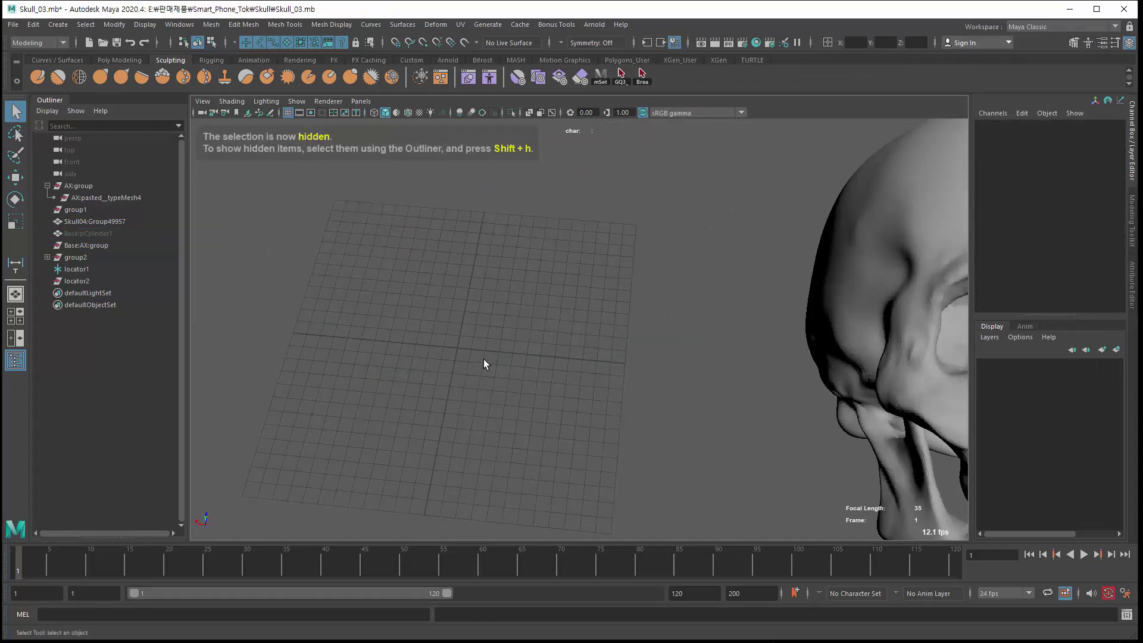
pyautogui.click(58, 24)
pyautogui.moveTo(74, 66)
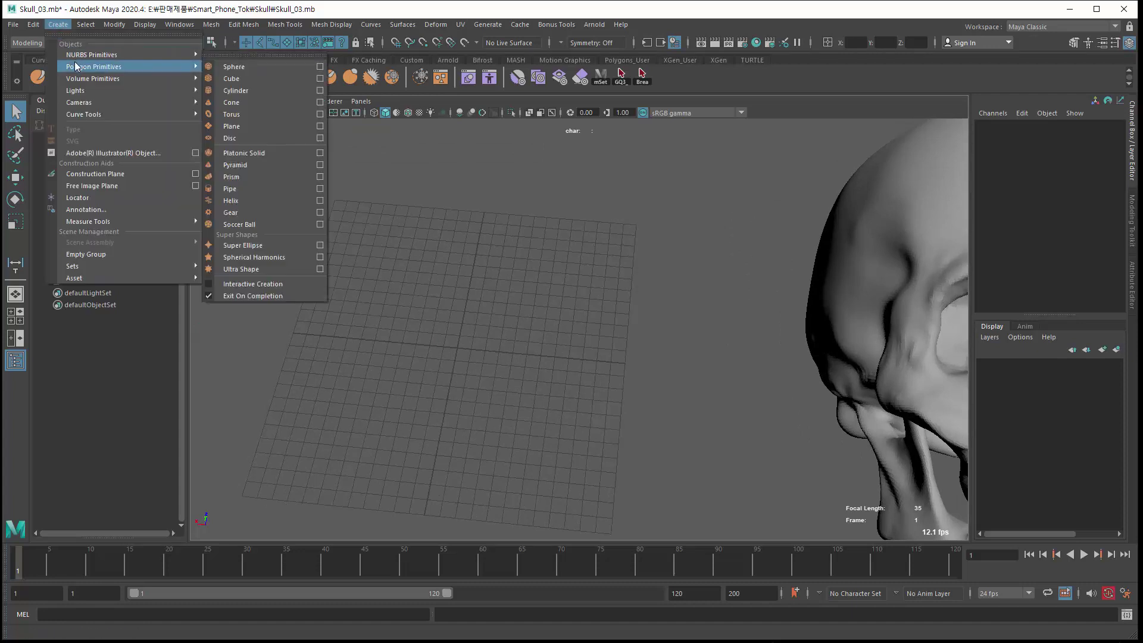
pyautogui.click(232, 79)
pyautogui.press('f')
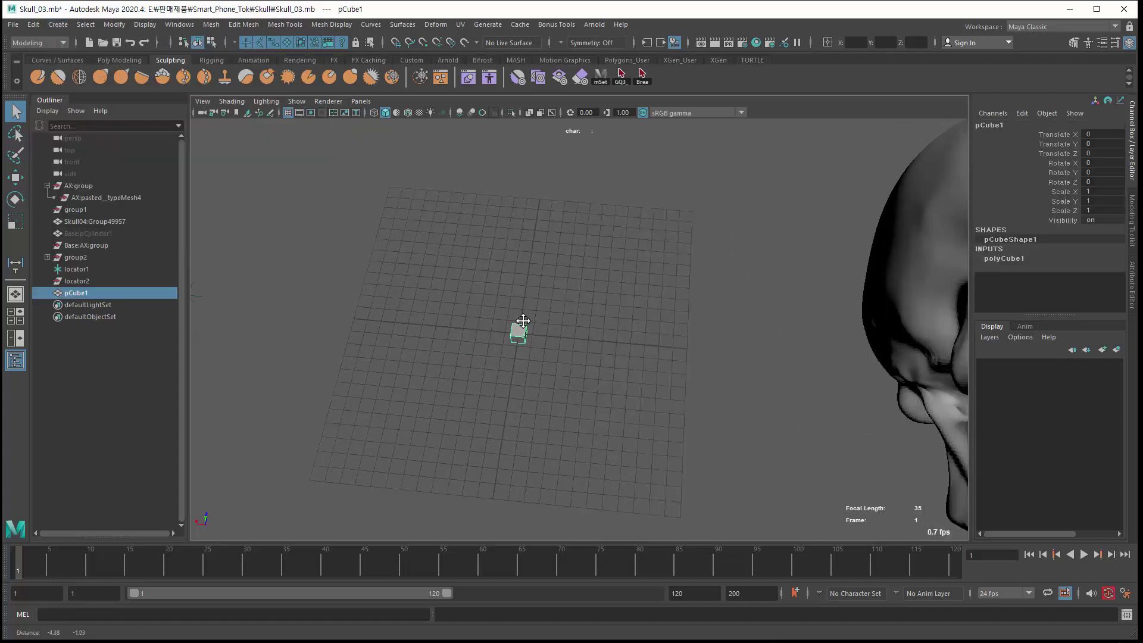
# Move the cube to about X -0.508 and Z -0.493 in the top view, aligning it with one grid cell
pyautogui.press('w')
pyautogui.keyDown('alt'); pyautogui.moveTo(430, 369); pyautogui.dragTo(516, 288); pyautogui.keyUp('alt')
pyautogui.moveTo(628, 224); pyautogui.dragTo(625, 241)
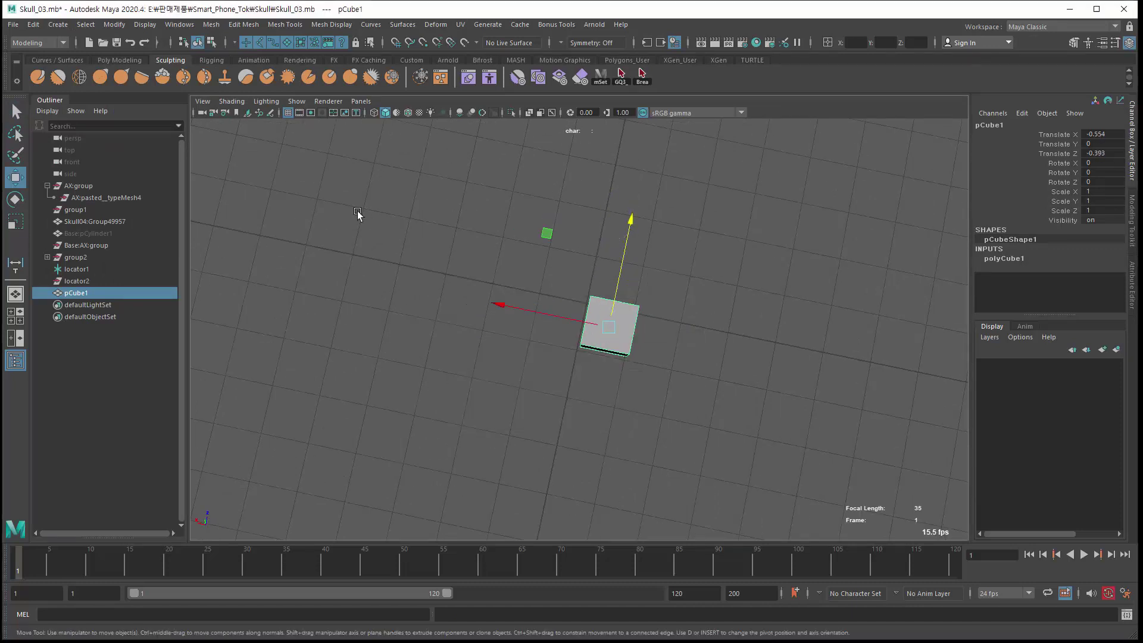
pyautogui.press('space')
pyautogui.press('space')
pyautogui.press('f')
pyautogui.keyDown('alt'); pyautogui.moveTo(525, 325); pyautogui.dragTo(504, 317, button='right'); pyautogui.keyUp('alt')
pyautogui.moveTo(585, 322); pyautogui.dragTo(592, 314)
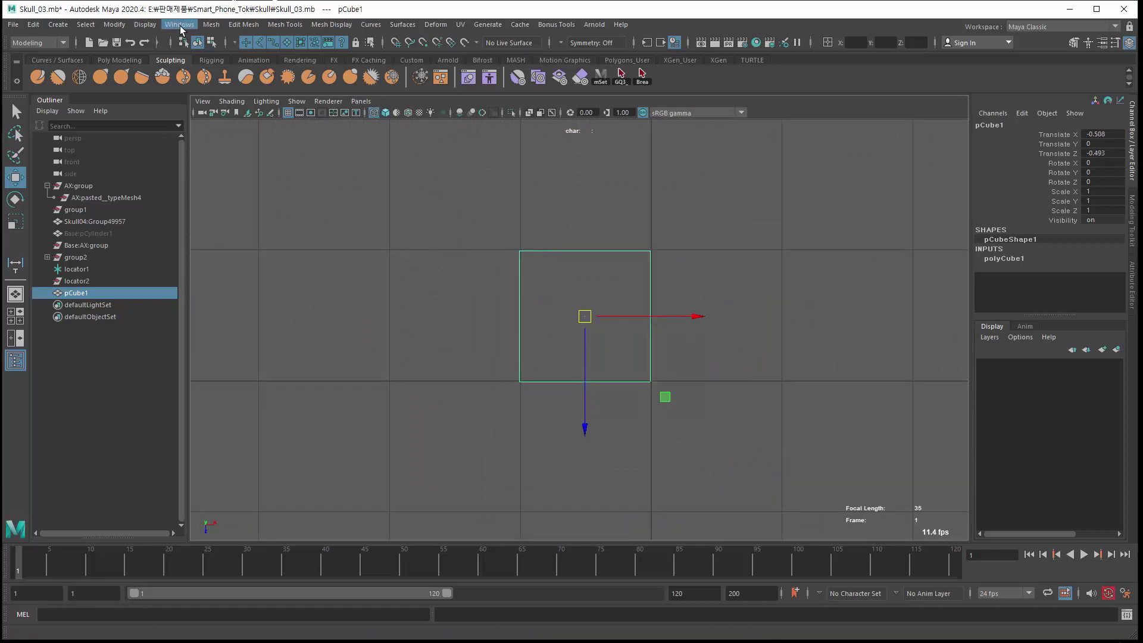
# Open the Grid Options, save and apply the current settings, and move the dialog clear of the cube
pyautogui.click(143, 24)
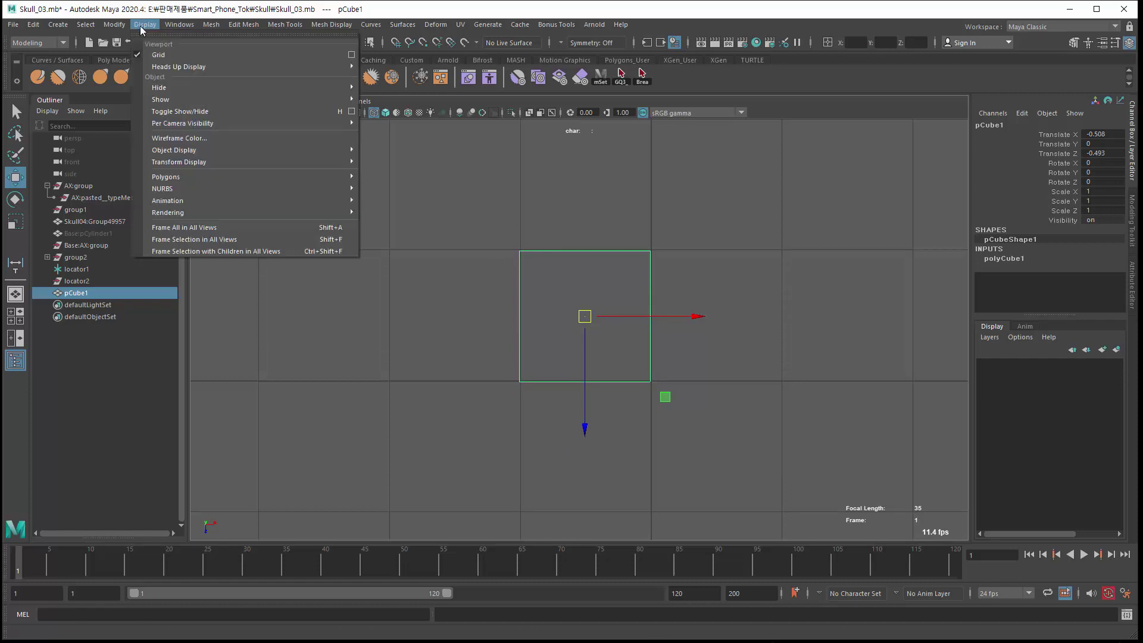
pyautogui.click(352, 54)
pyautogui.click(599, 116)
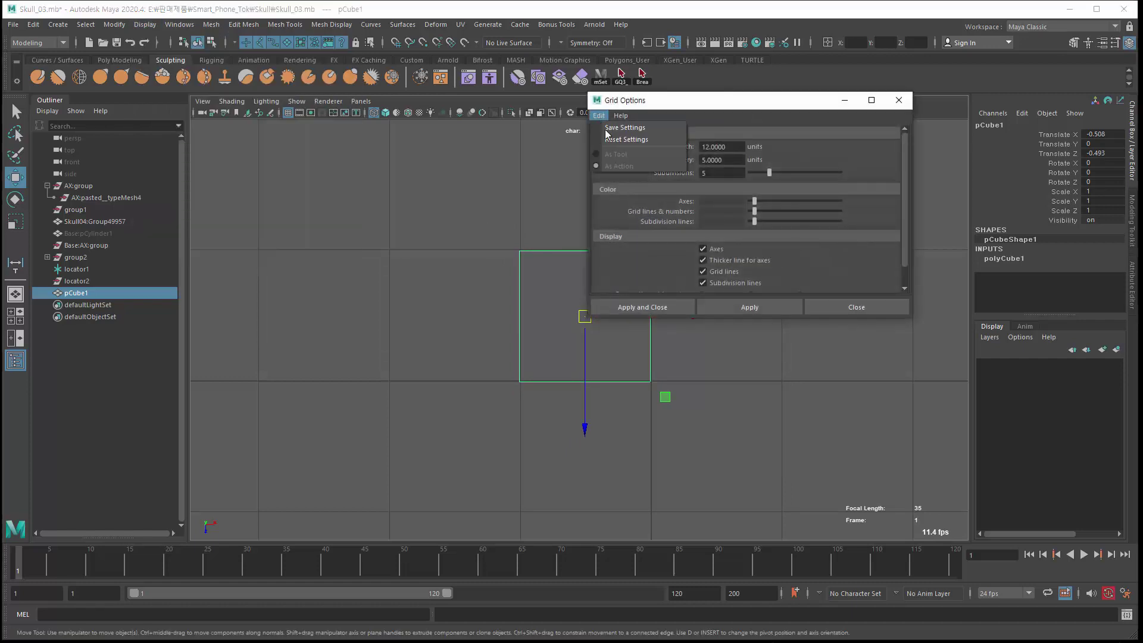
pyautogui.click(605, 130)
pyautogui.click(740, 305)
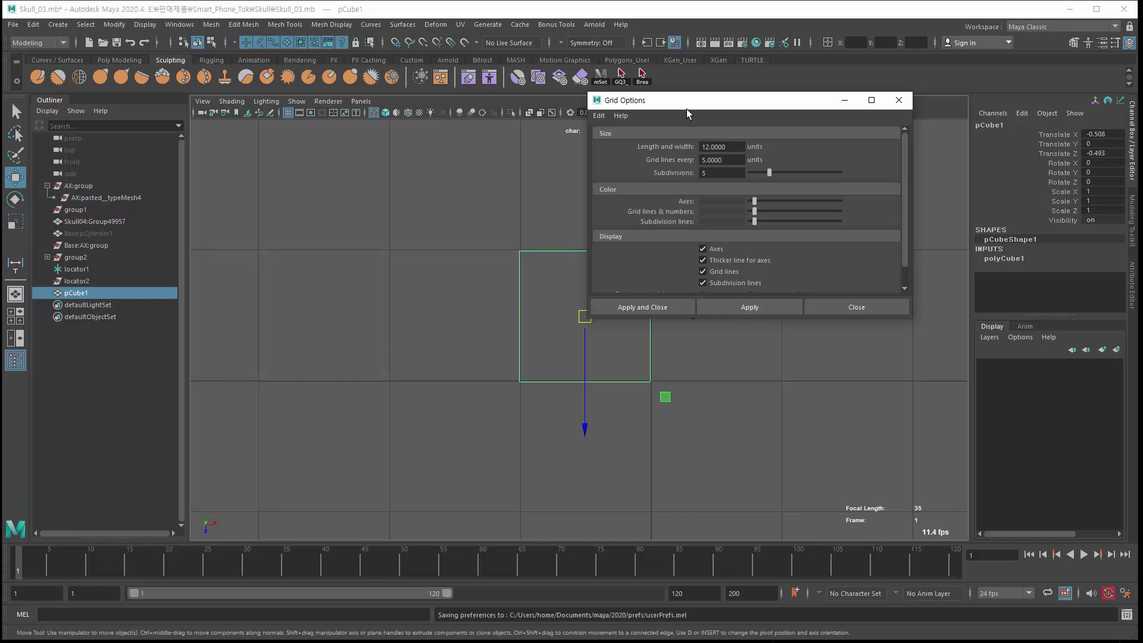
pyautogui.moveTo(687, 102); pyautogui.dragTo(776, 126)
# Select the cube's far edge along the X direction in the top view
pyautogui.moveTo(524, 291); pyautogui.dragTo(518, 258, button='right')
pyautogui.click(534, 251)
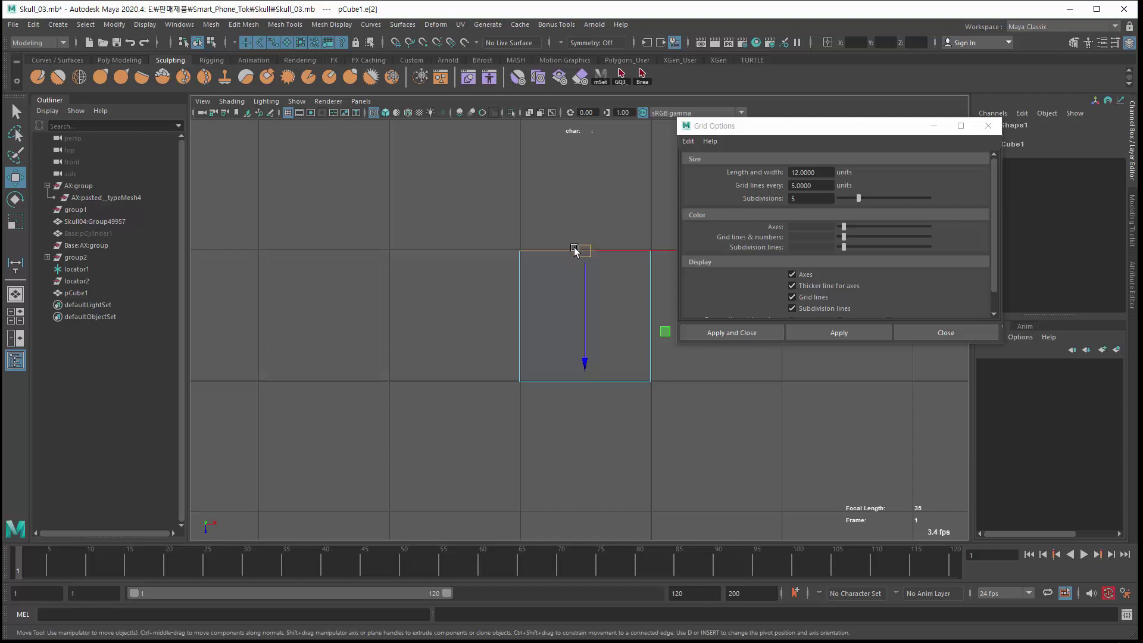
pyautogui.keyDown('alt'); pyautogui.moveTo(511, 309); pyautogui.dragTo(133, 245, button='right'); pyautogui.keyUp('alt')
pyautogui.keyDown('alt'); pyautogui.moveTo(411, 318); pyautogui.dragTo(317, 309, button='right'); pyautogui.keyUp('alt')
pyautogui.keyDown('alt'); pyautogui.moveTo(462, 291); pyautogui.dragTo(615, 330, button='right'); pyautogui.keyUp('alt')
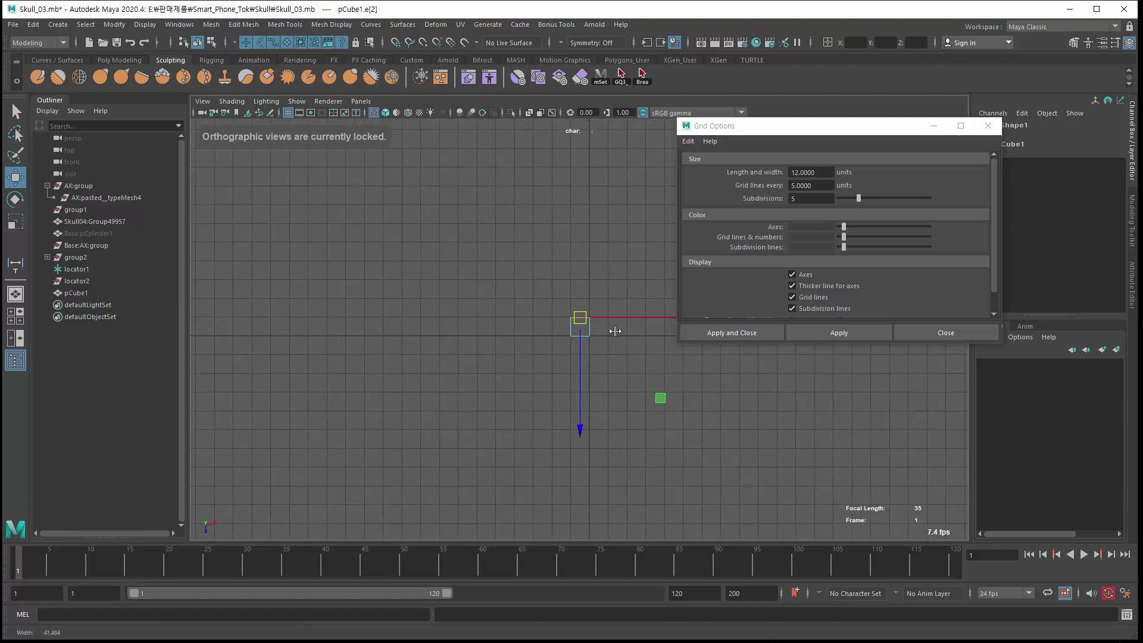
pyautogui.keyDown('alt'); pyautogui.moveTo(615, 329); pyautogui.dragTo(639, 323, button='middle'); pyautogui.keyUp('alt')
# Set both the perspective and orthographic grid numbers to On Axes and apply the grid options
pyautogui.scroll(-2, 906, 276)
pyautogui.scroll(2, 897, 292)
pyautogui.scroll(-1, 851, 309)
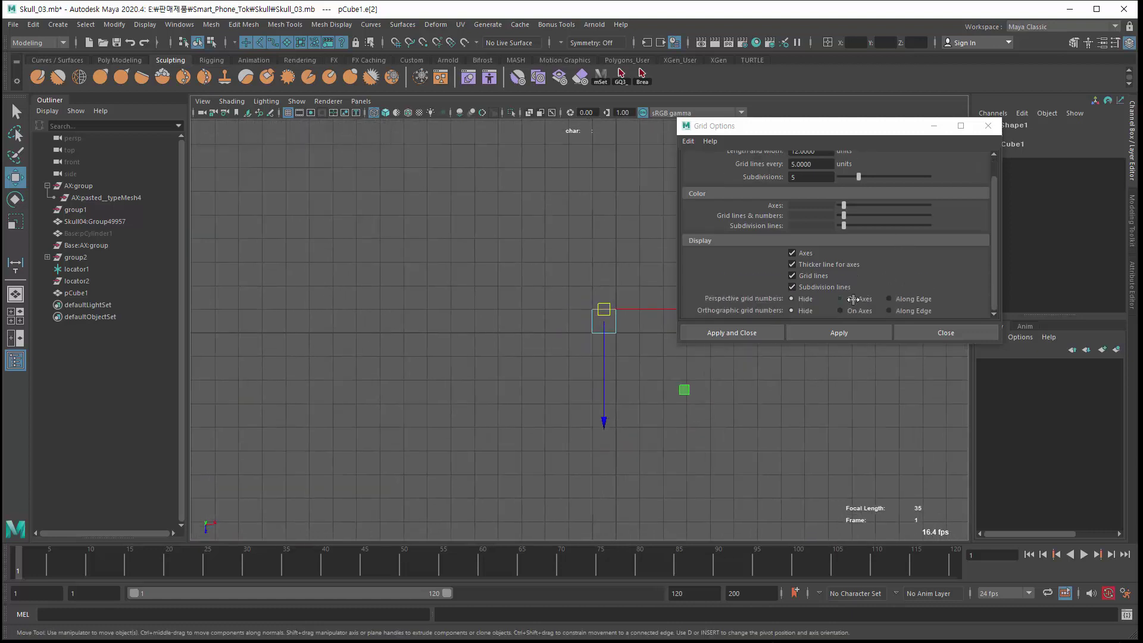
pyautogui.click(860, 334)
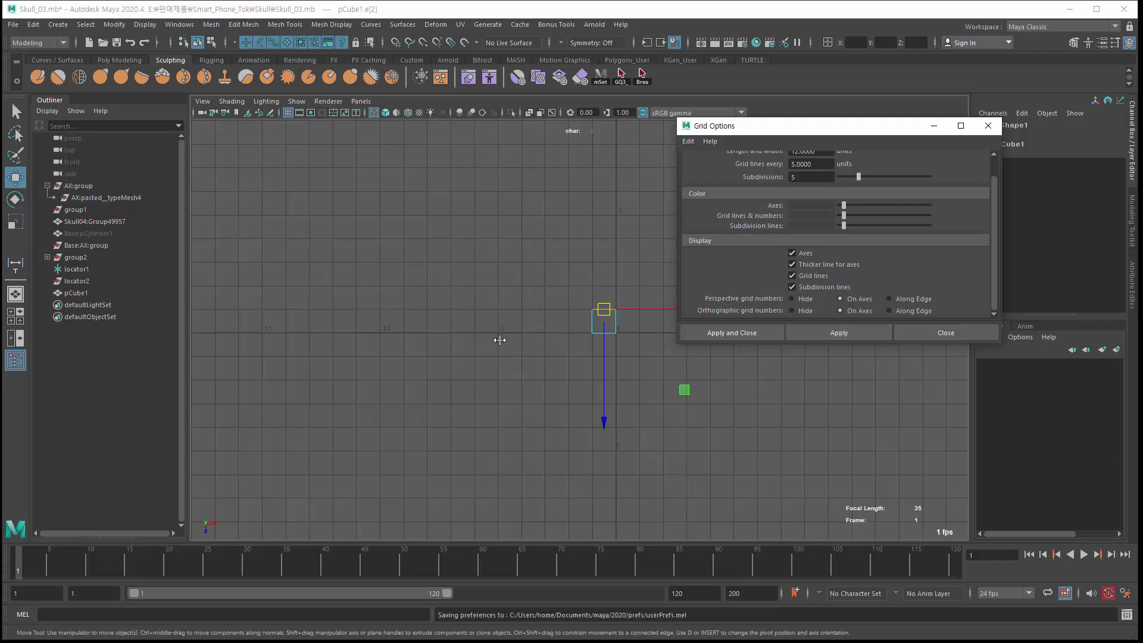
pyautogui.keyDown('alt'); pyautogui.moveTo(512, 340); pyautogui.dragTo(415, 345, button='middle'); pyautogui.keyUp('alt')
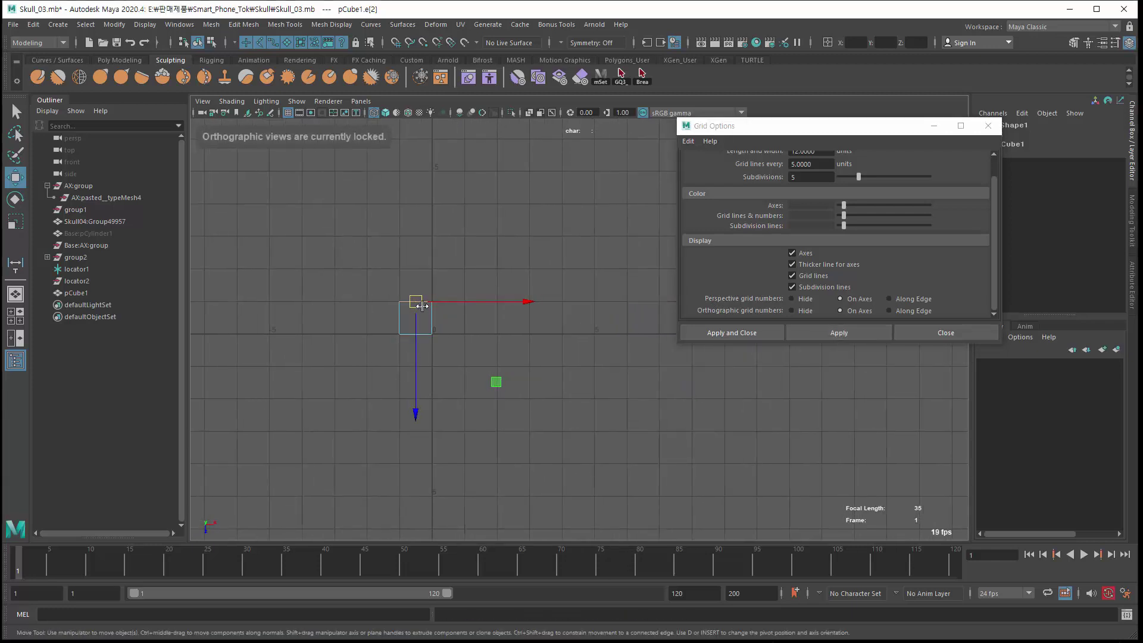
# Try moving the cube's selected edge along X and undo the move
pyautogui.moveTo(515, 302); pyautogui.dragTo(537, 302)
pyautogui.hotkey('ctrl', 'z')
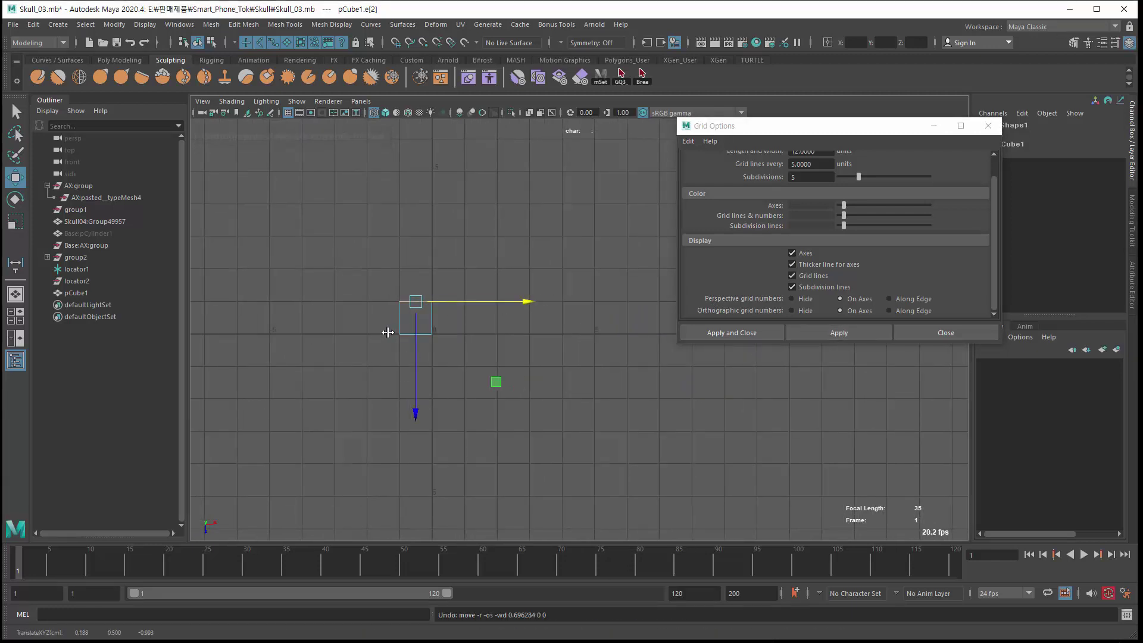
# Reselect the test cube as a whole object, shift it along X, delete it, and close the Grid Options
pyautogui.press('F8')
pyautogui.moveTo(450, 323); pyautogui.dragTo(629, 323)
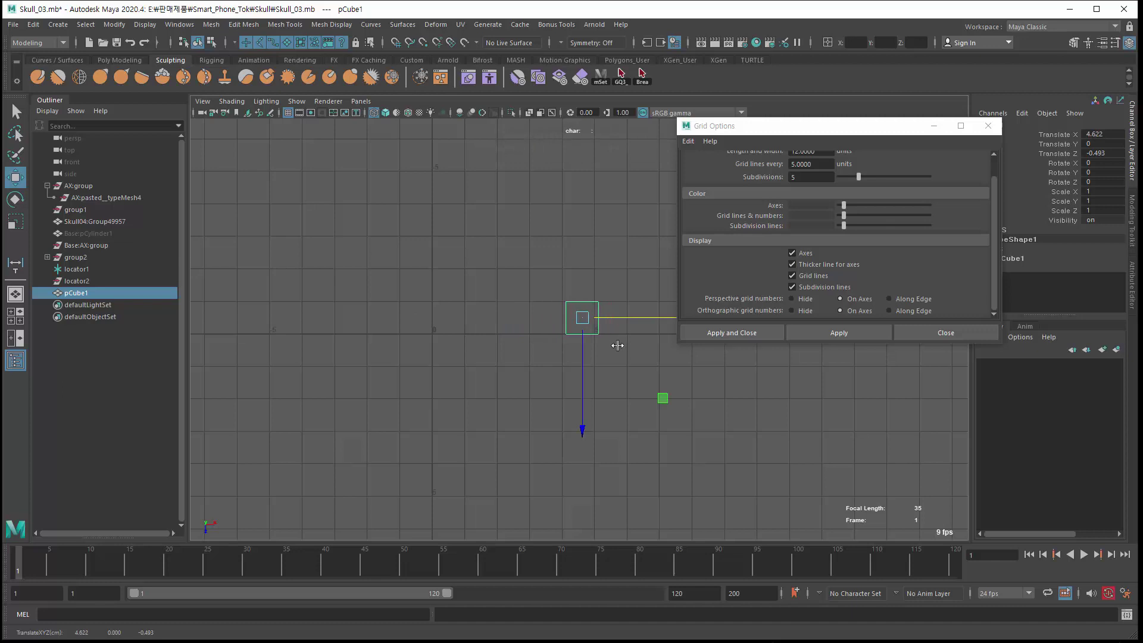
pyautogui.press('Delete')
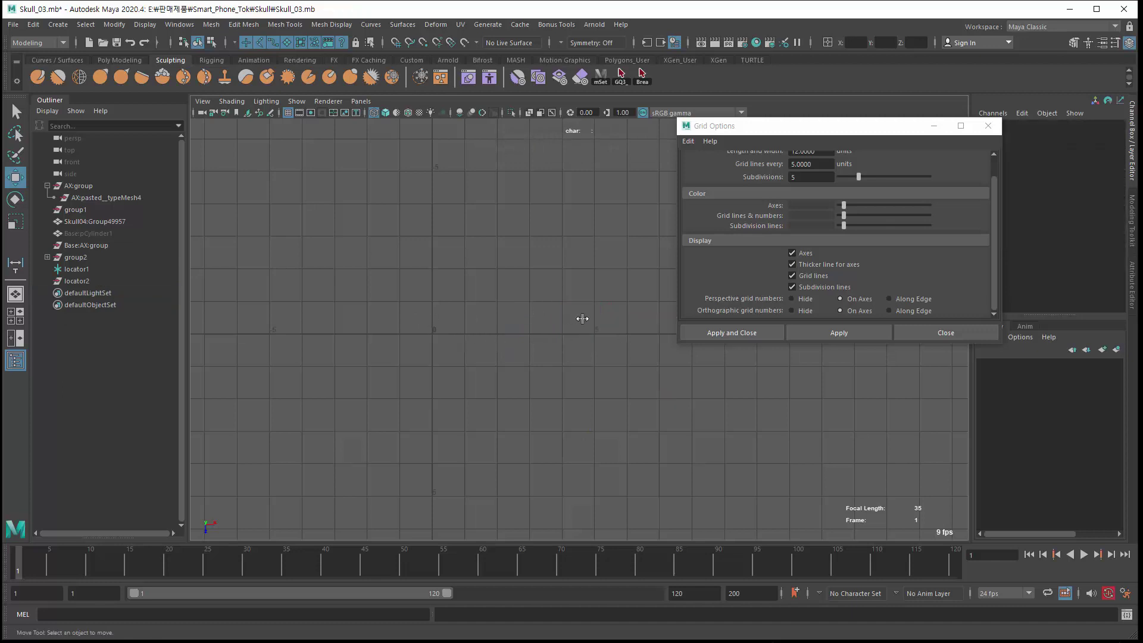
pyautogui.click(951, 335)
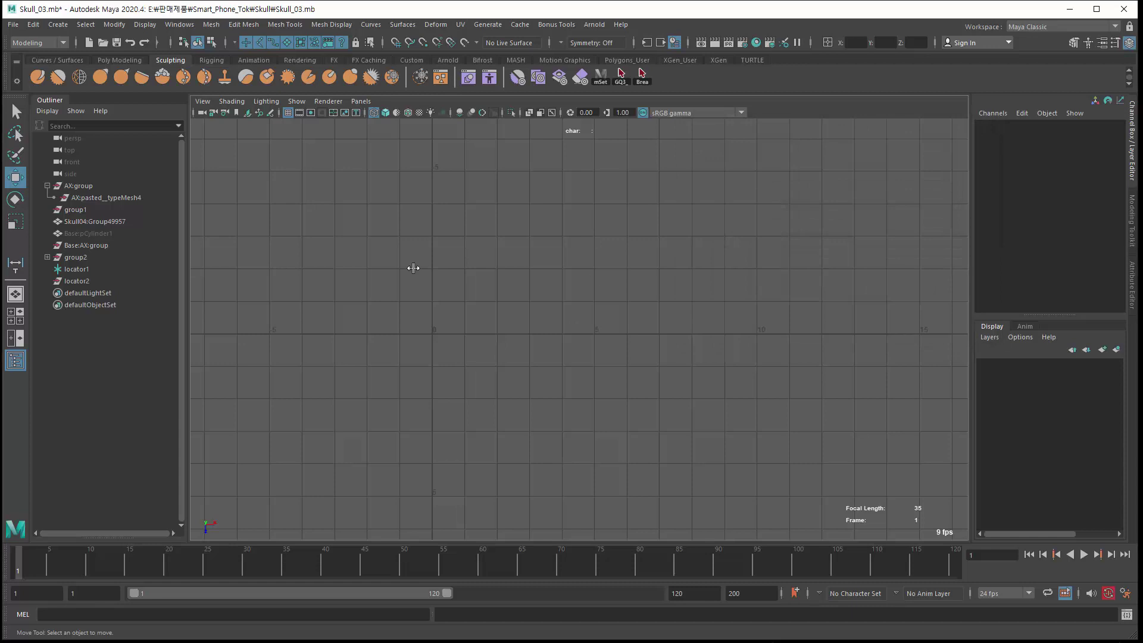
# Create a default polygon cylinder at the origin and show it in the perspective view
pyautogui.click(55, 24)
pyautogui.moveTo(92, 67)
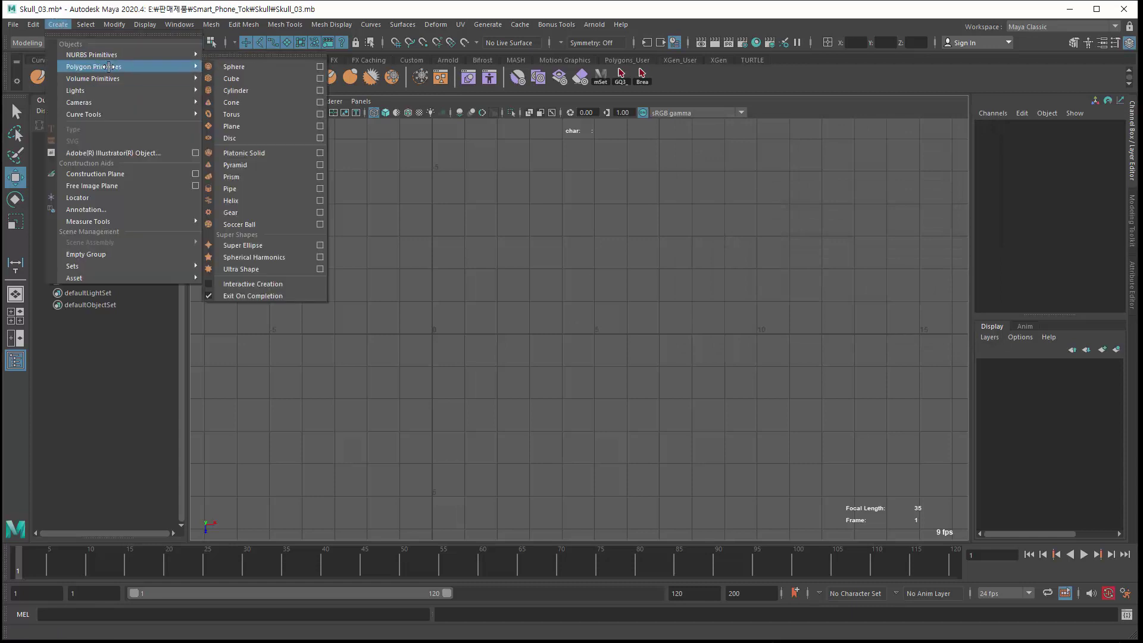
pyautogui.click(281, 89)
pyautogui.press('space')
pyautogui.press('space')
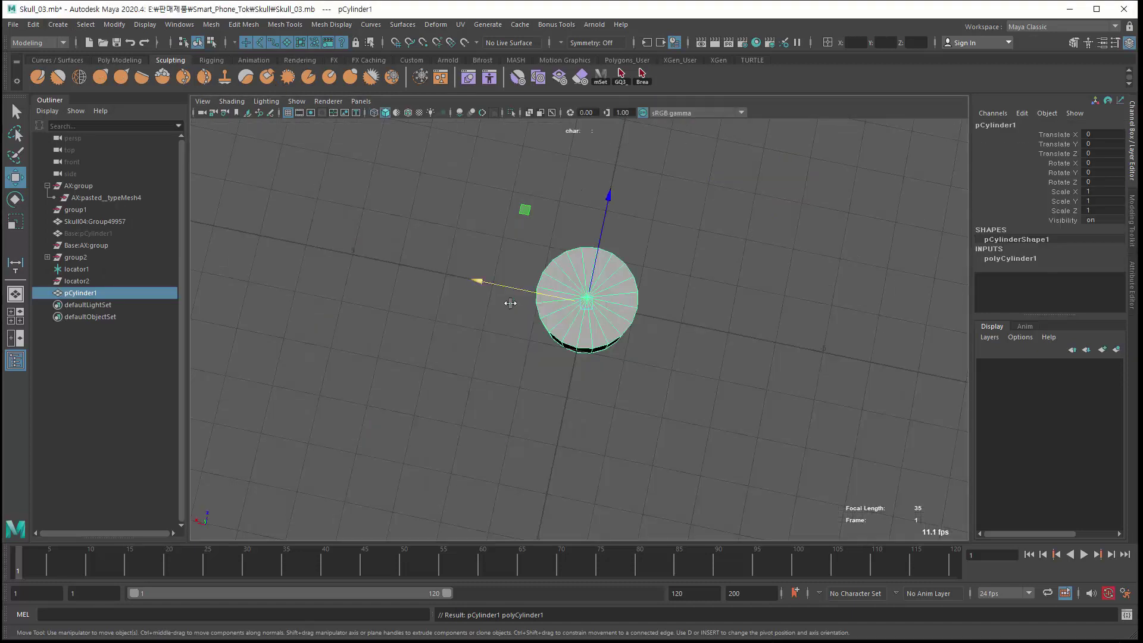
# Select two opposite radial edges on the cylinder's top cap and turn on the Edge Length heads-up display
pyautogui.keyDown('alt'); pyautogui.moveTo(506, 326); pyautogui.dragTo(654, 357, button='right'); pyautogui.keyUp('alt')
pyautogui.keyDown('alt'); pyautogui.moveTo(653, 358); pyautogui.dragTo(649, 324); pyautogui.keyUp('alt')
pyautogui.keyDown('alt'); pyautogui.moveTo(530, 322); pyautogui.dragTo(520, 347, button='middle'); pyautogui.keyUp('alt')
pyautogui.scroll(2, 520, 347)
pyautogui.moveTo(541, 281); pyautogui.dragTo(541, 246, button='right')
pyautogui.click(500, 275)
pyautogui.keyDown('shift'); pyautogui.click(613, 324); pyautogui.keyUp('shift')
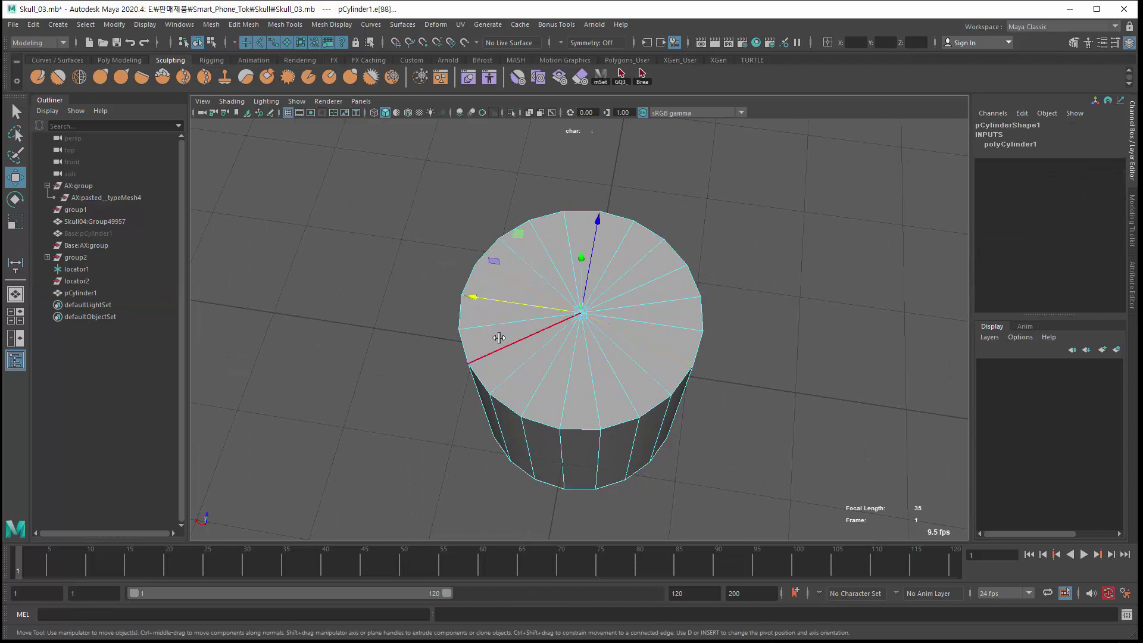
pyautogui.keyDown('alt'); pyautogui.moveTo(498, 337); pyautogui.dragTo(488, 360); pyautogui.keyUp('alt')
pyautogui.click(555, 25)
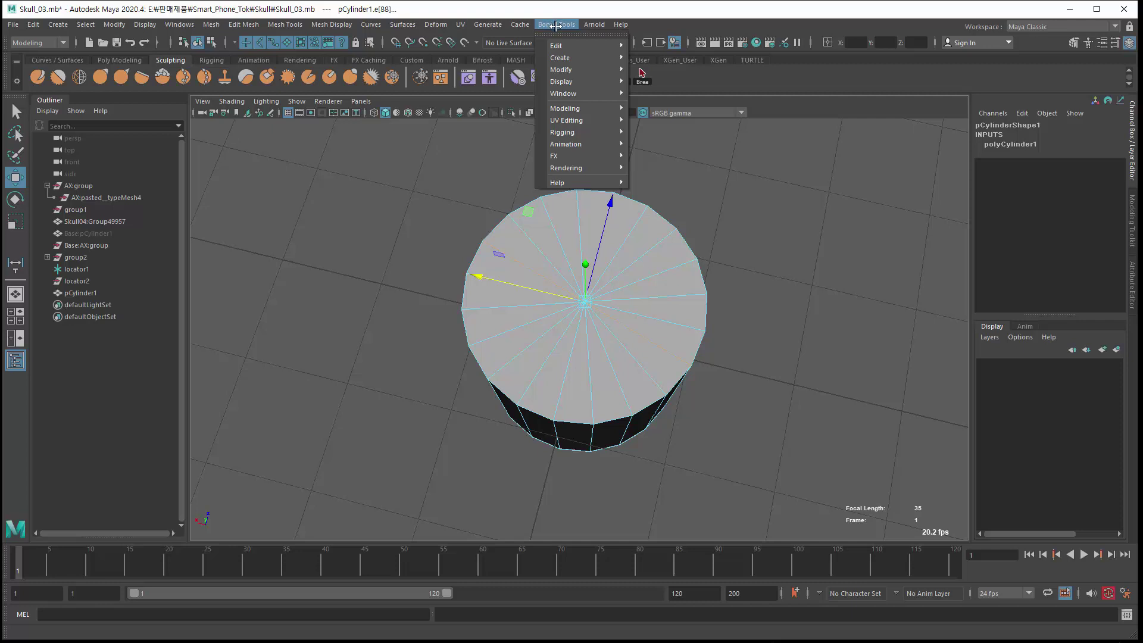
pyautogui.moveTo(573, 57)
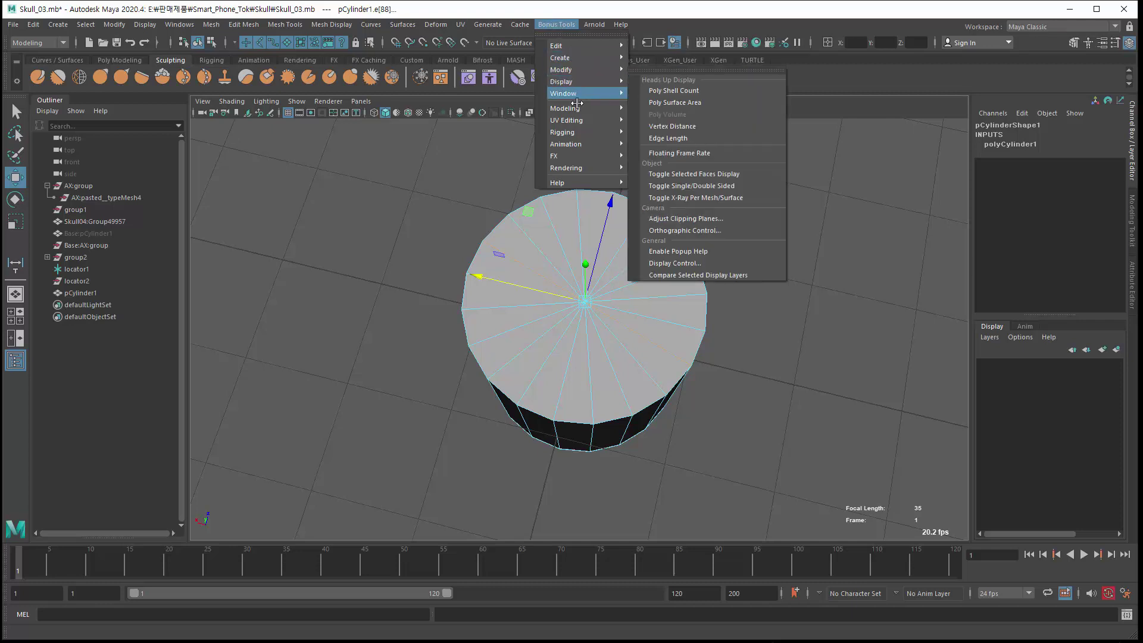
pyautogui.moveTo(577, 105)
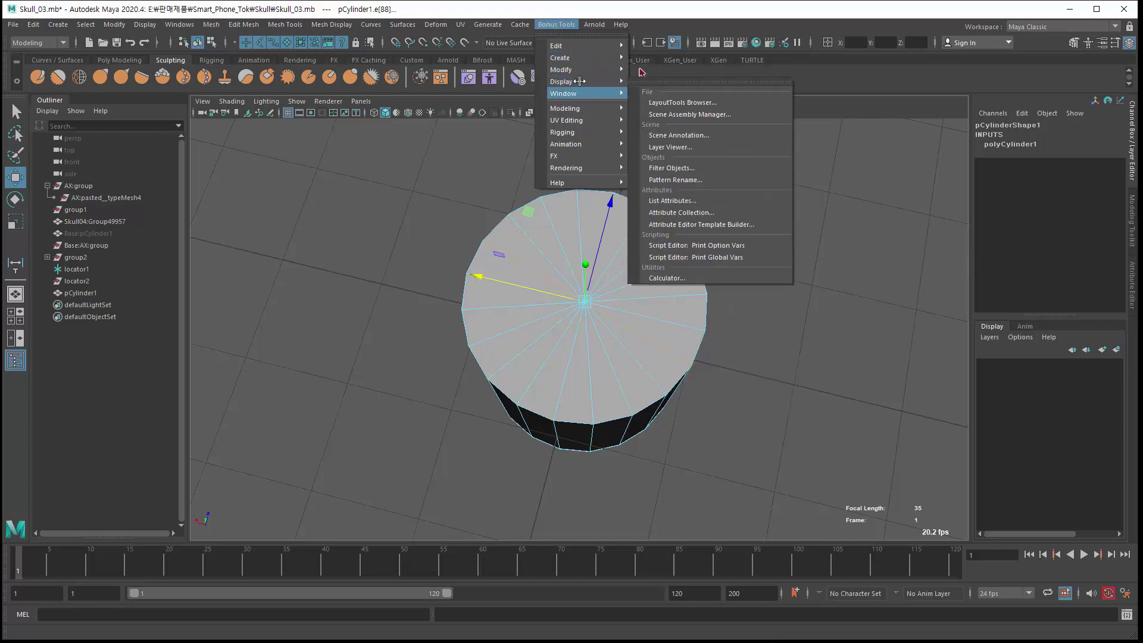
pyautogui.moveTo(580, 80)
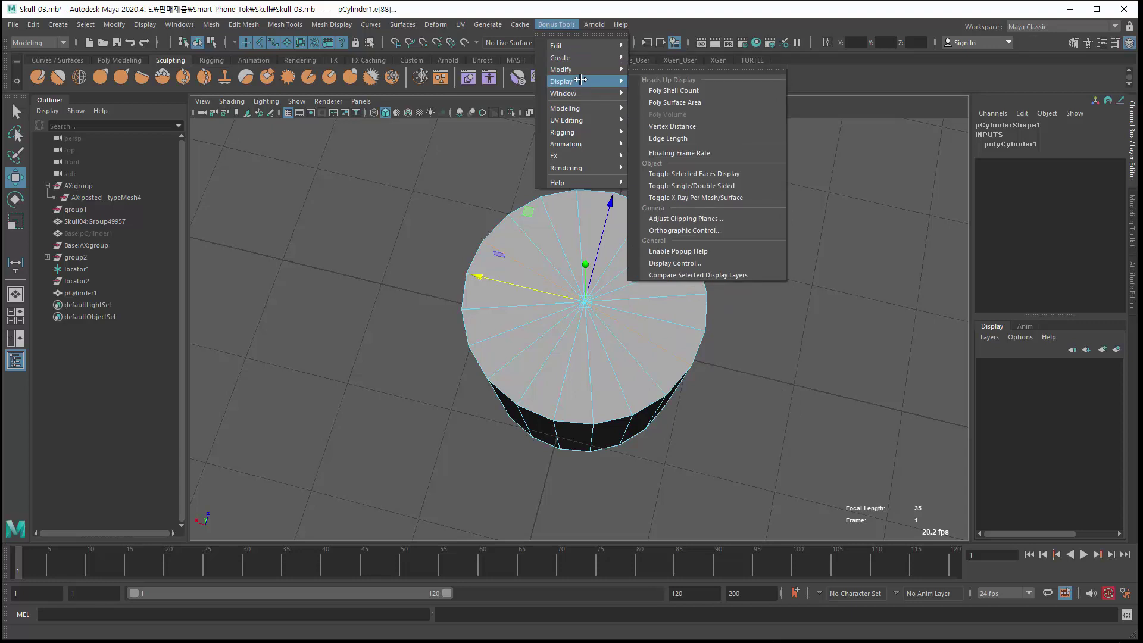
pyautogui.click(694, 141)
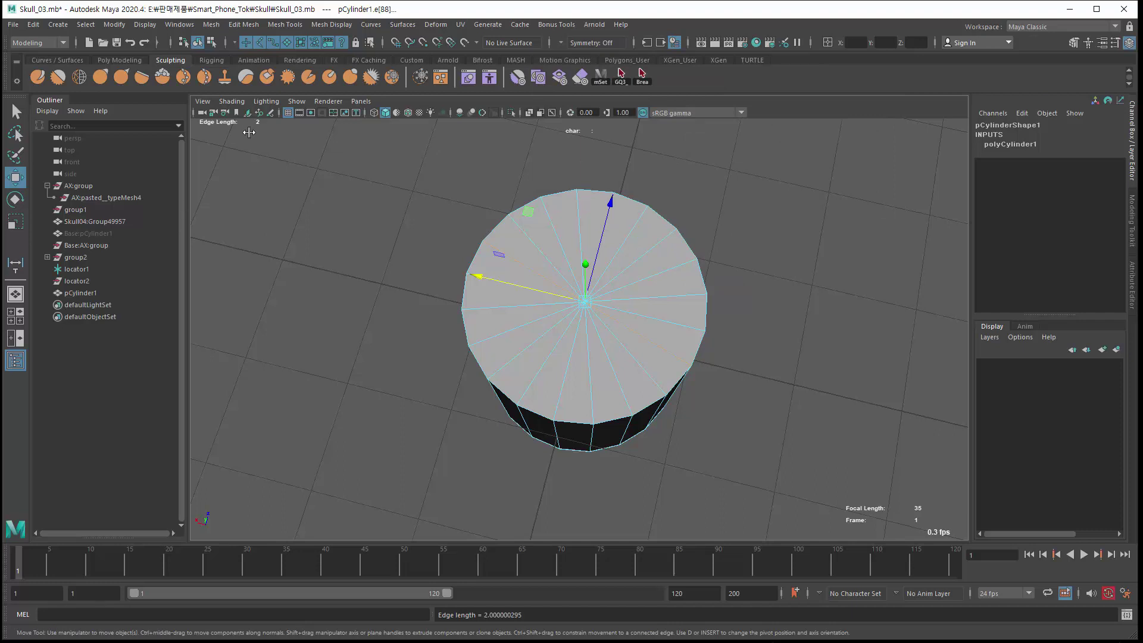
# Measure one radial edge of the cylinder's top cap, add the opposite edge to measure the diameter, and clear the selection
pyautogui.click(530, 269)
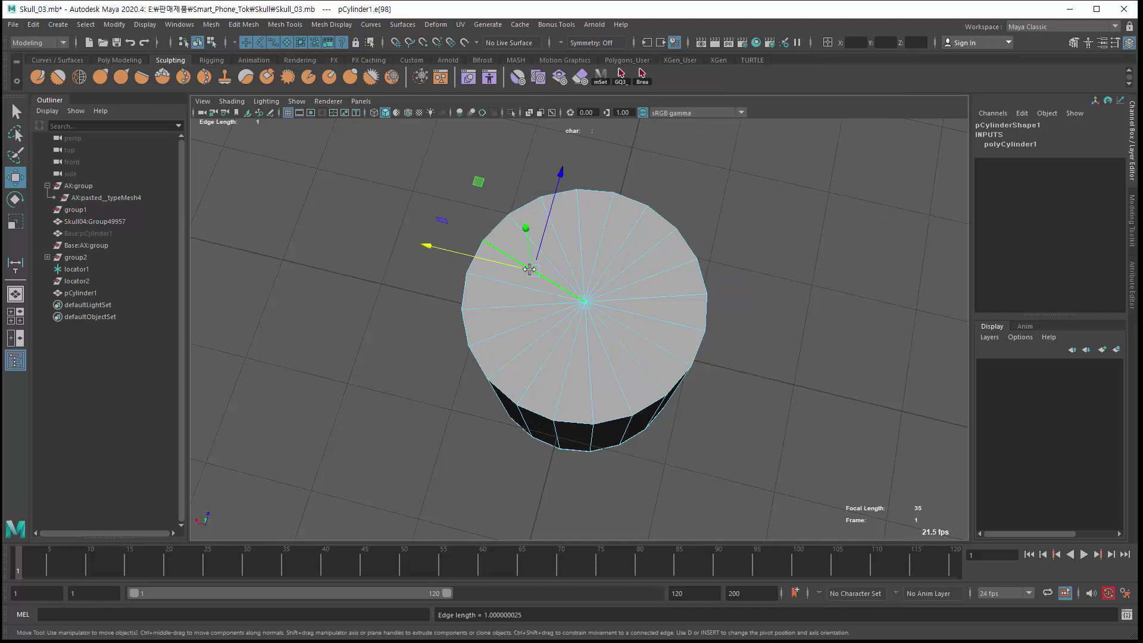
pyautogui.keyDown('shift'); pyautogui.click(643, 331); pyautogui.keyUp('shift')
pyautogui.keyDown('alt'); pyautogui.moveTo(522, 348); pyautogui.dragTo(456, 293); pyautogui.keyUp('alt')
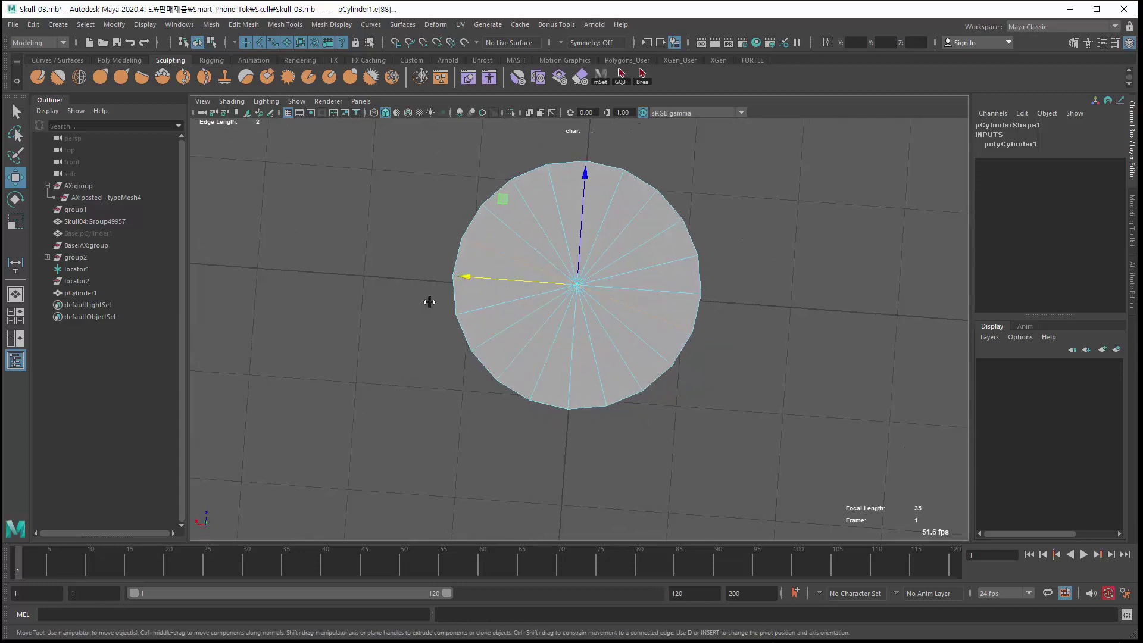
pyautogui.click(327, 327)
# Measure the cylinder's height using its vertical side edges
pyautogui.keyDown('alt'); pyautogui.moveTo(327, 327); pyautogui.dragTo(450, 463); pyautogui.keyUp('alt')
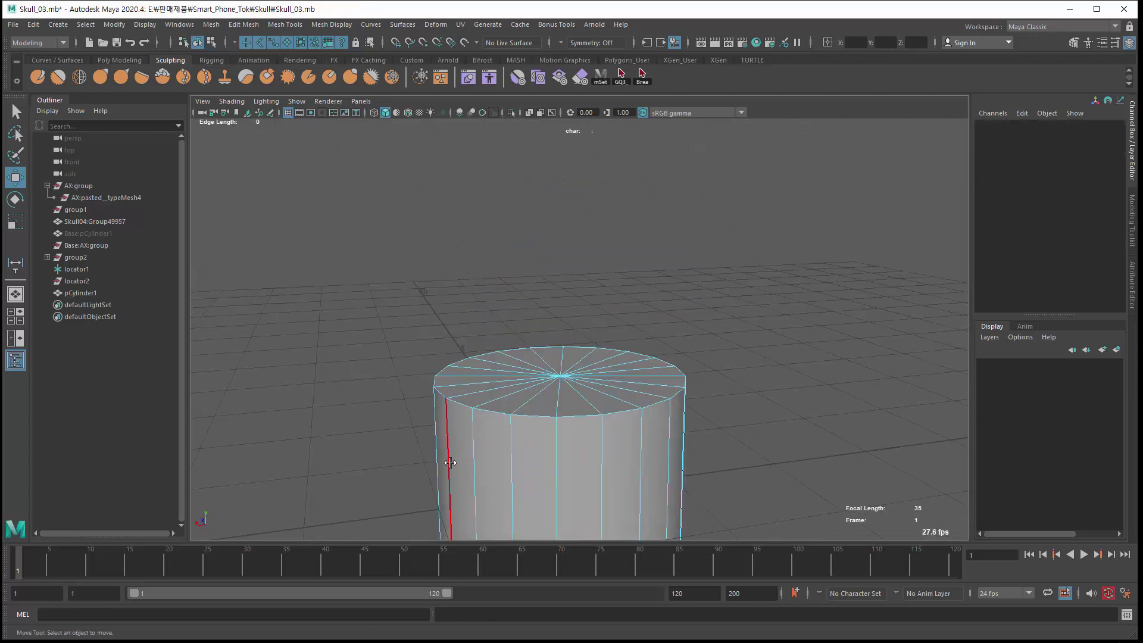
pyautogui.click(450, 463)
pyautogui.keyDown('alt'); pyautogui.moveTo(340, 403); pyautogui.dragTo(373, 285, button='middle'); pyautogui.keyUp('alt')
pyautogui.click(511, 391)
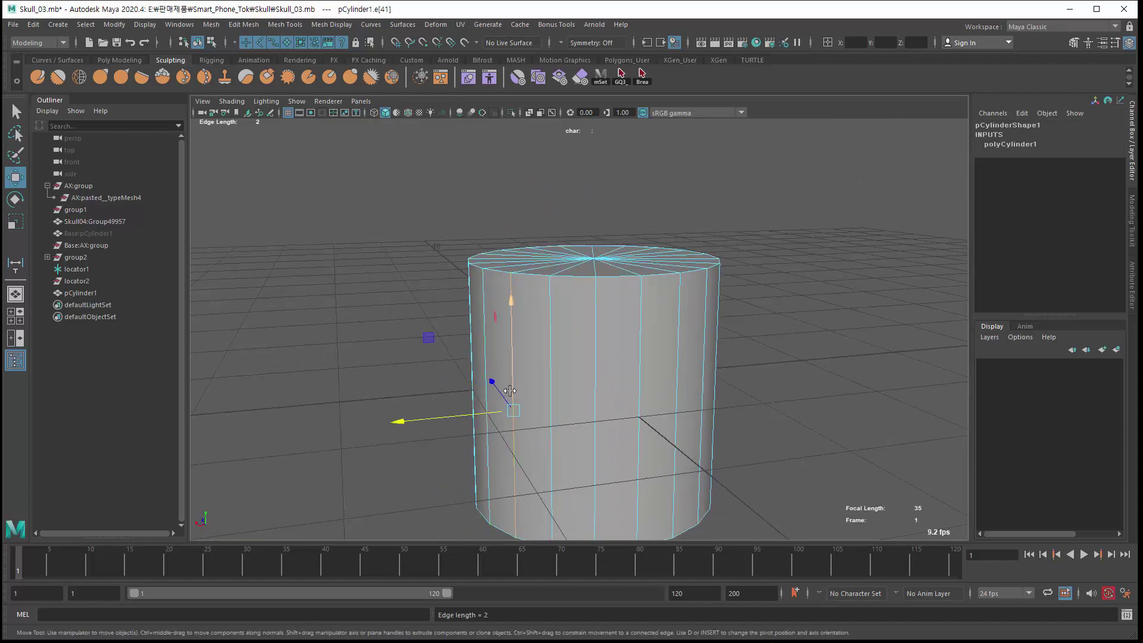
pyautogui.keyDown('alt'); pyautogui.moveTo(510, 391); pyautogui.dragTo(564, 426); pyautogui.keyUp('alt')
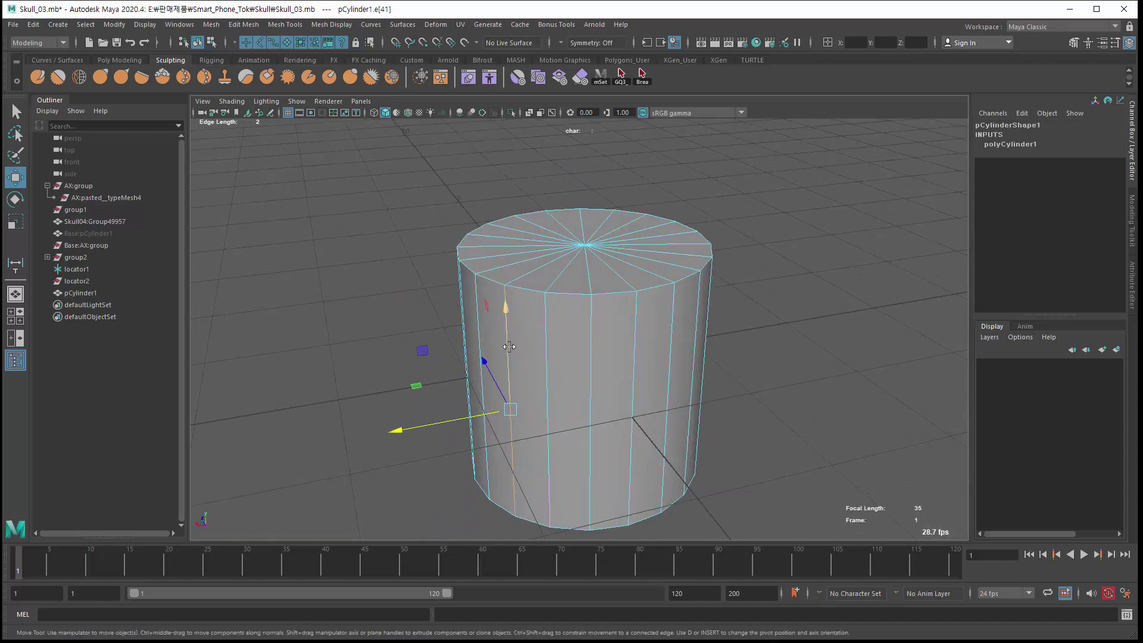
# Return to object selection and delete the test cylinder
pyautogui.press('F8')
pyautogui.press('F8')
pyautogui.keyDown('alt'); pyautogui.moveTo(468, 481); pyautogui.dragTo(423, 467, button='right'); pyautogui.keyUp('alt')
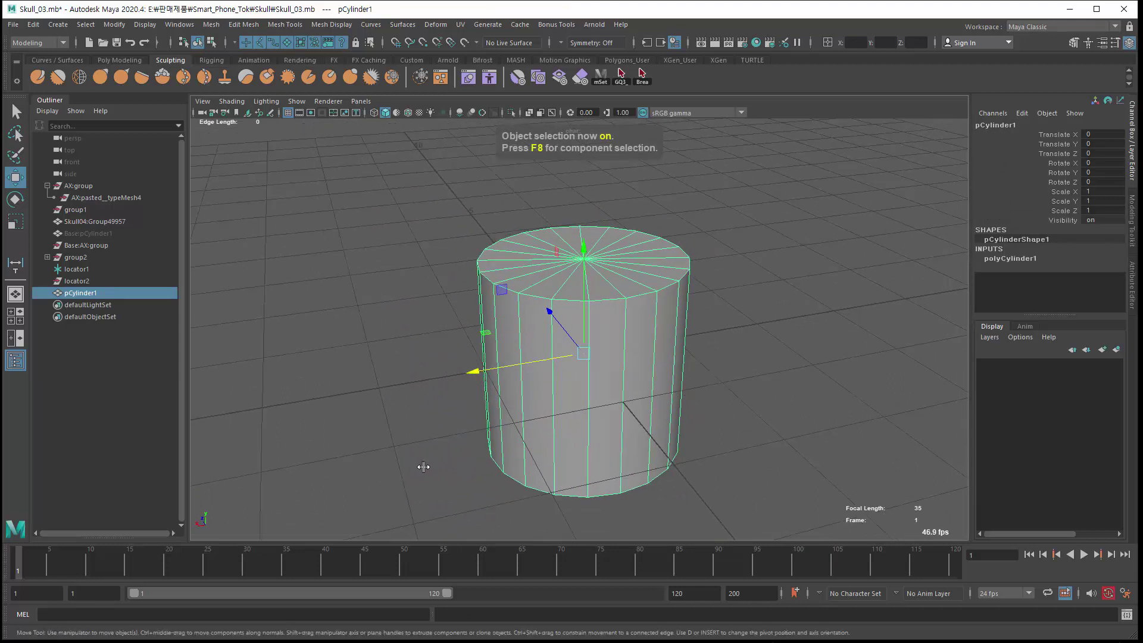
pyautogui.keyDown('alt'); pyautogui.moveTo(544, 464); pyautogui.dragTo(517, 466); pyautogui.keyUp('alt')
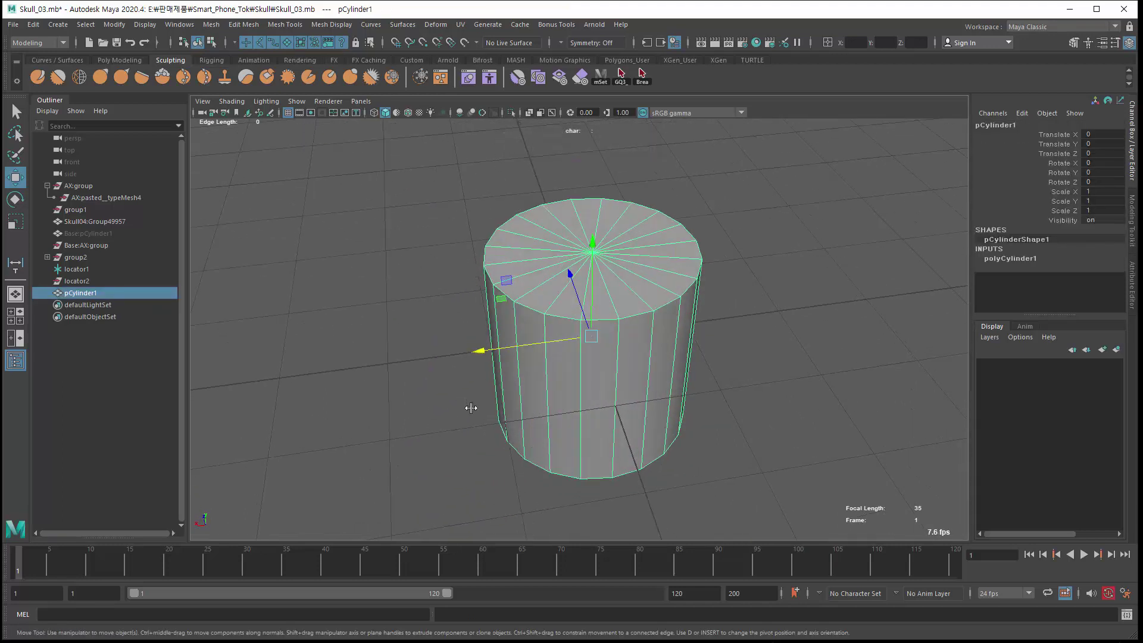
pyautogui.press('Delete')
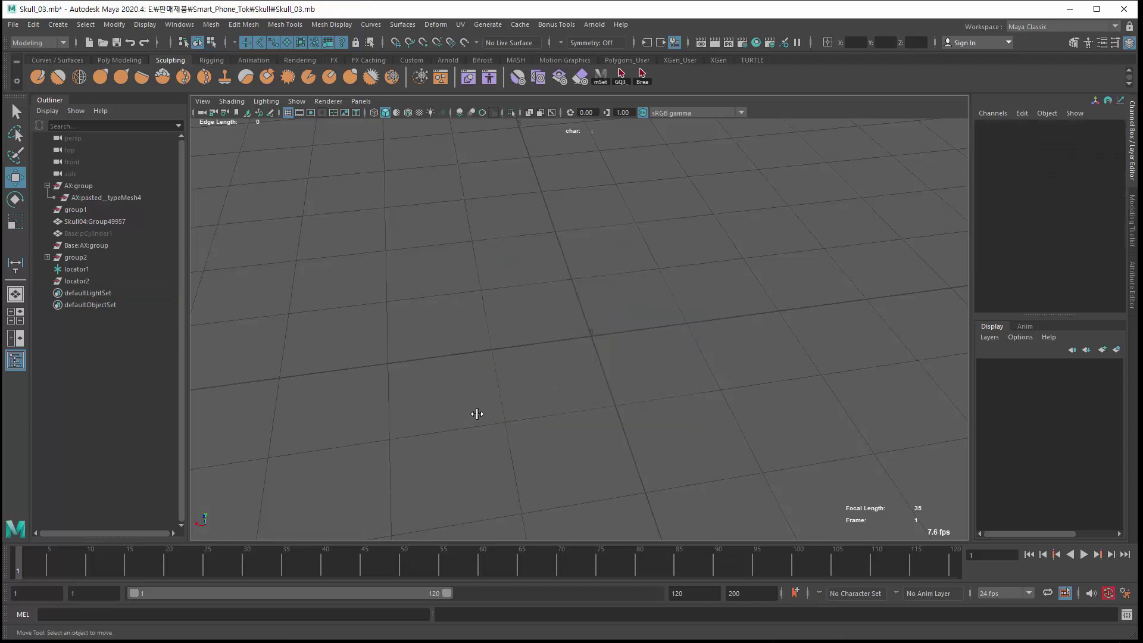
# Examine the linear working unit choices in the general application preferences and cancel the dialog
pyautogui.press('a')
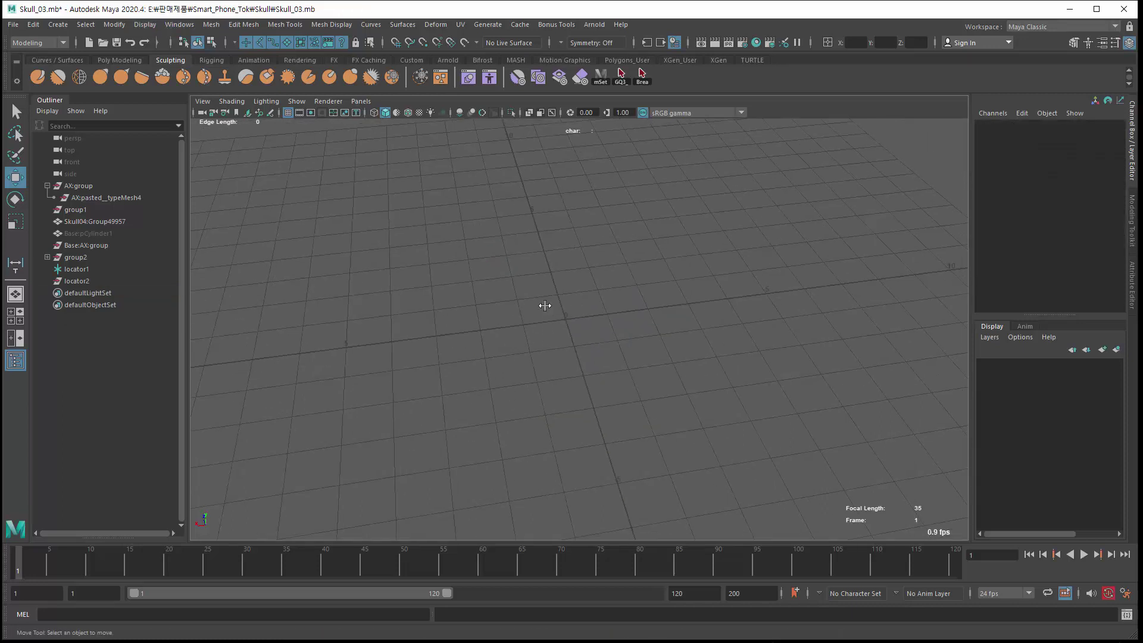
pyautogui.keyDown('alt'); pyautogui.moveTo(553, 337); pyautogui.dragTo(485, 368); pyautogui.keyUp('alt')
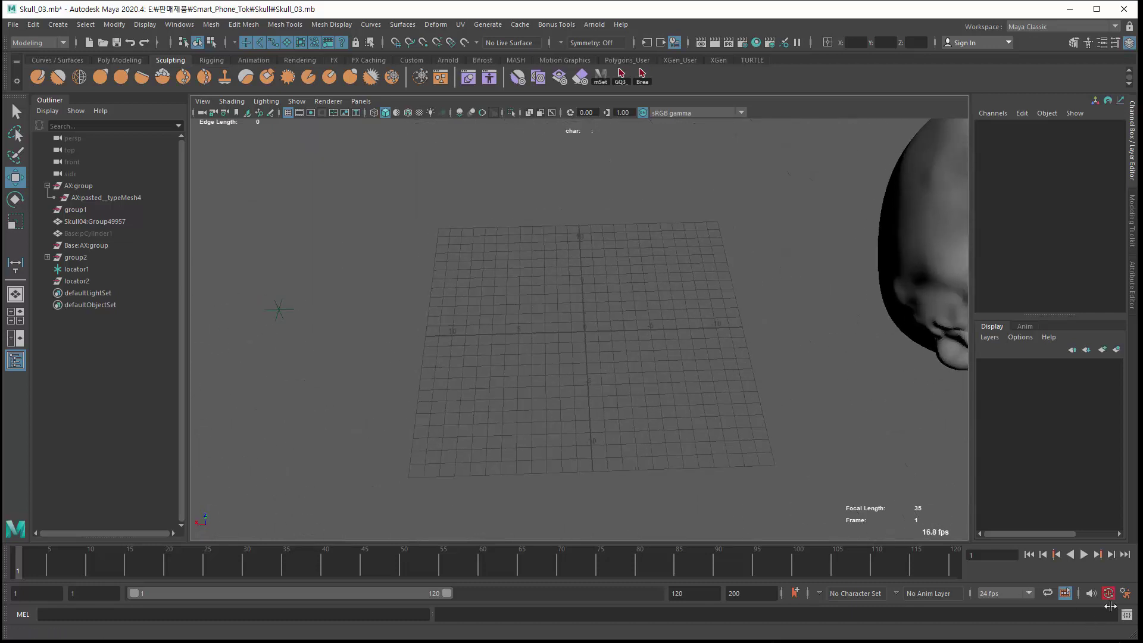
pyautogui.click(1126, 594)
pyautogui.click(652, 175)
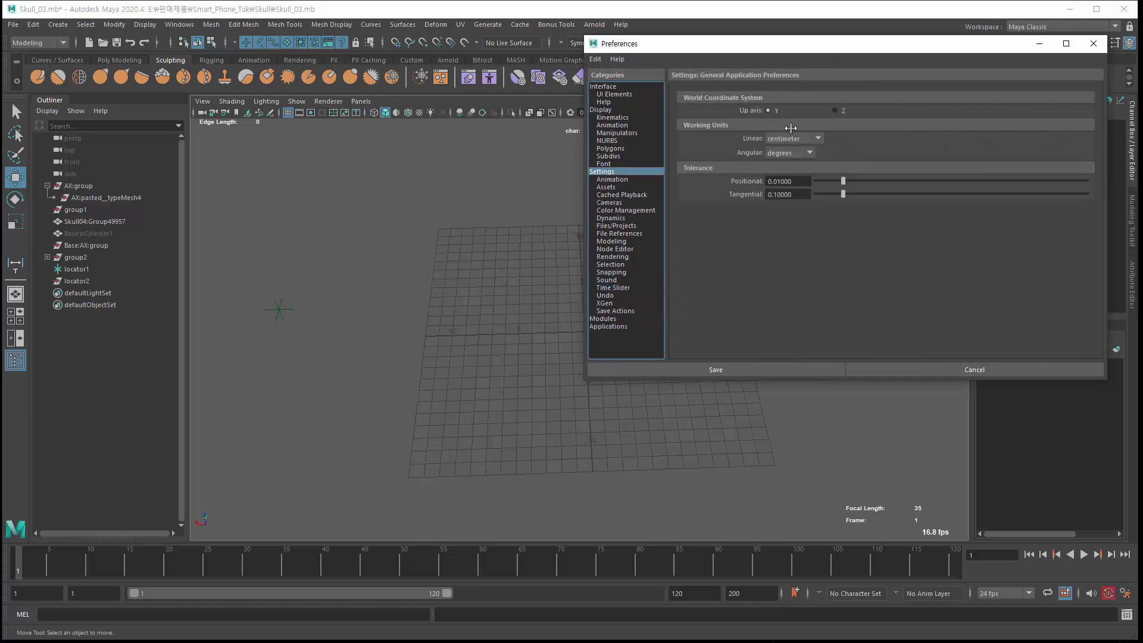
pyautogui.click(797, 138)
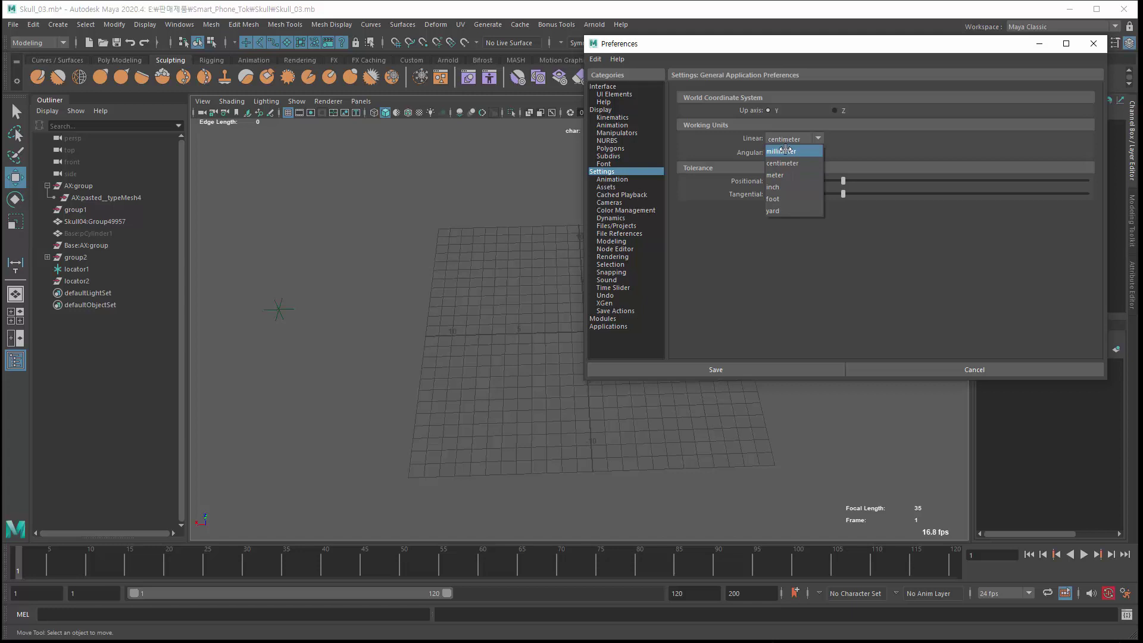
pyautogui.click(976, 368)
pyautogui.click(976, 368)
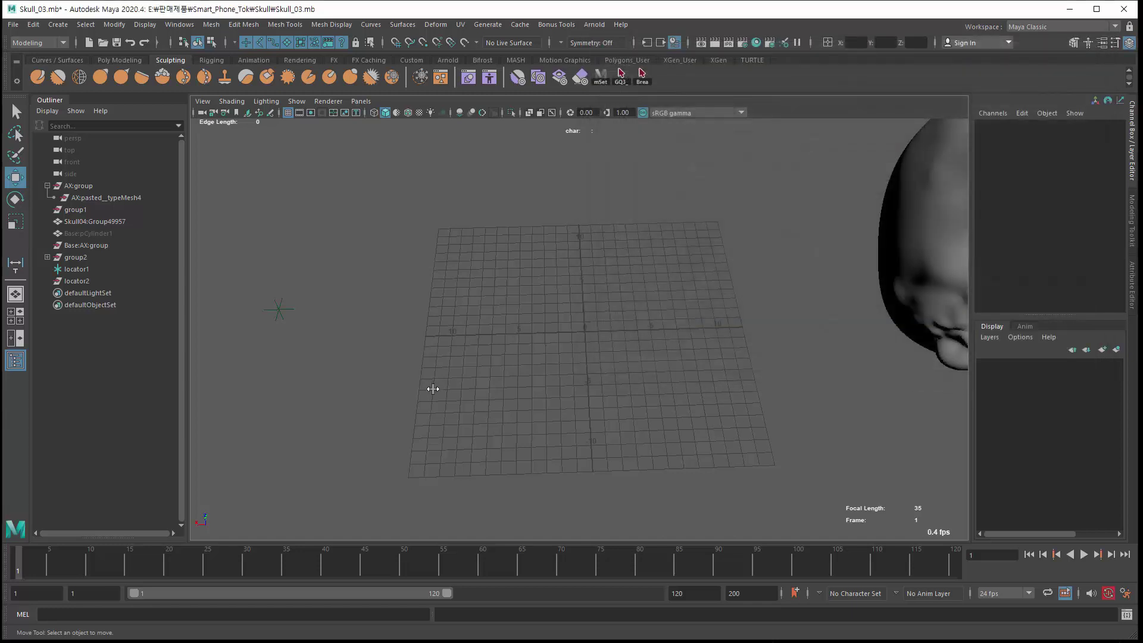
# Set the linear working unit to millimeter in the preferences and inspect the effect on the grid
pyautogui.click(1125, 593)
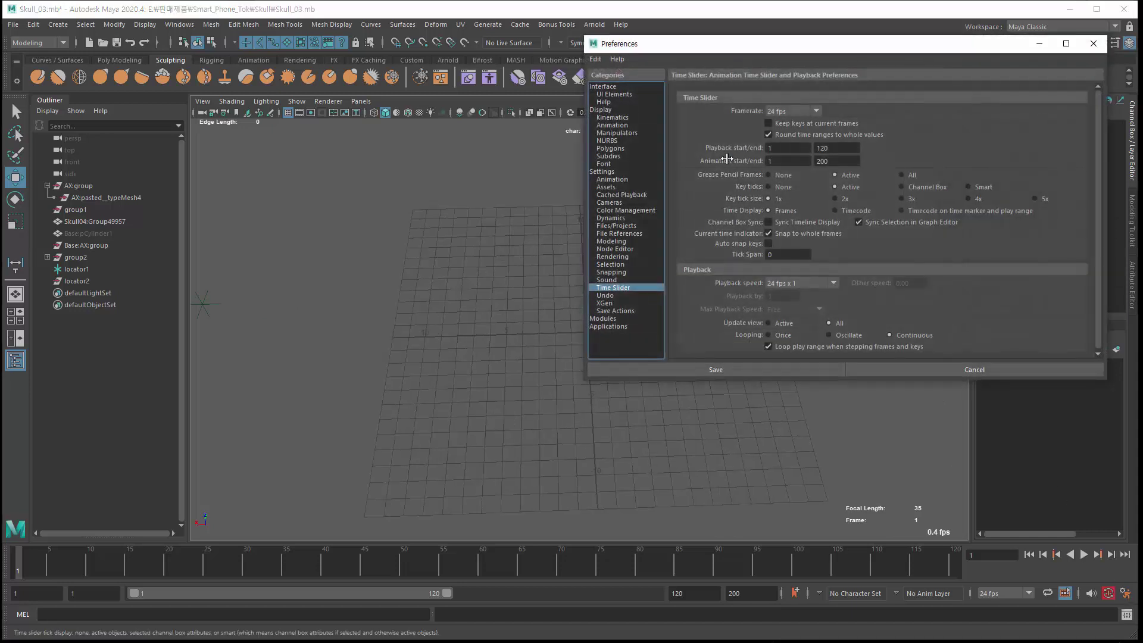
pyautogui.click(603, 171)
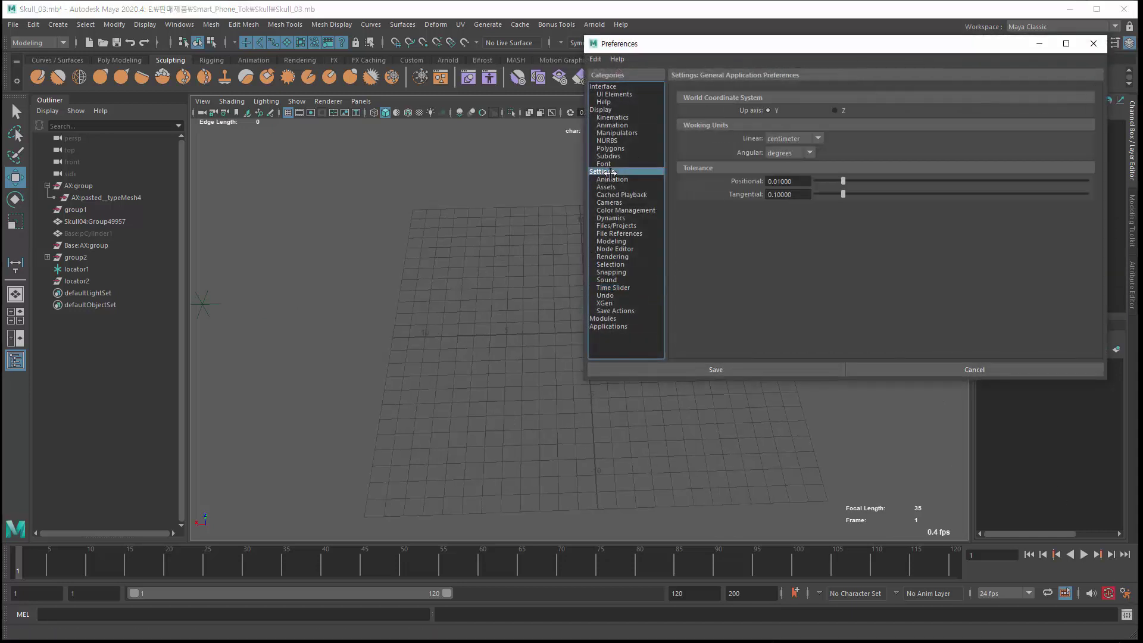
pyautogui.click(794, 138)
pyautogui.click(678, 189)
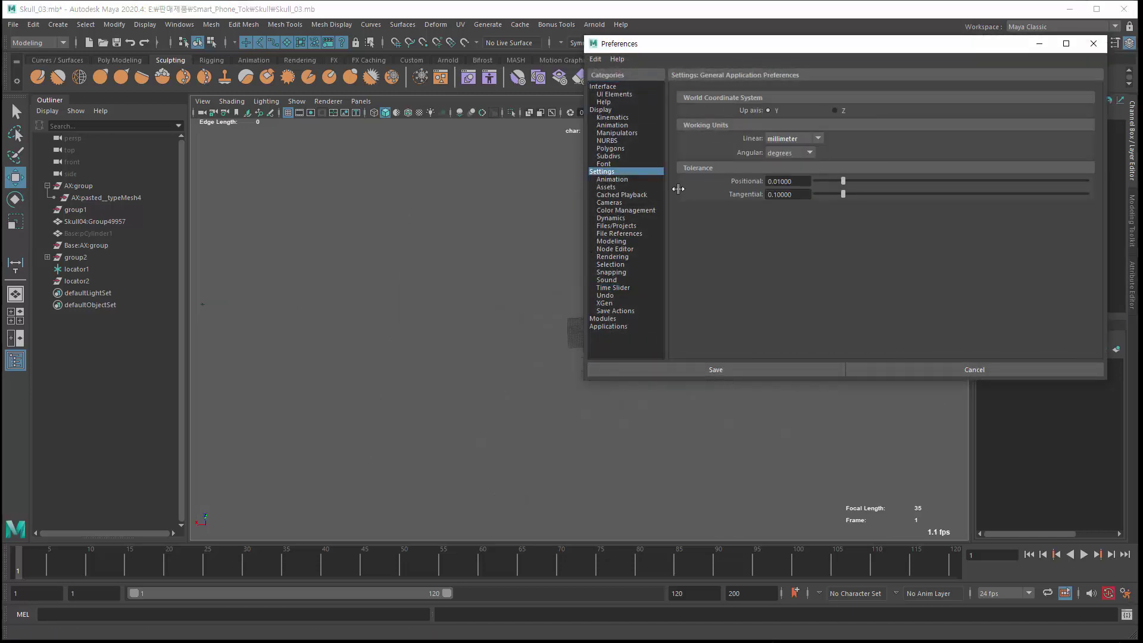
pyautogui.click(753, 374)
pyautogui.keyDown('alt'); pyautogui.moveTo(564, 341); pyautogui.dragTo(608, 379, button='right'); pyautogui.keyUp('alt')
# Set the linear working unit back to centimeter and save the preferences
pyautogui.click(780, 140)
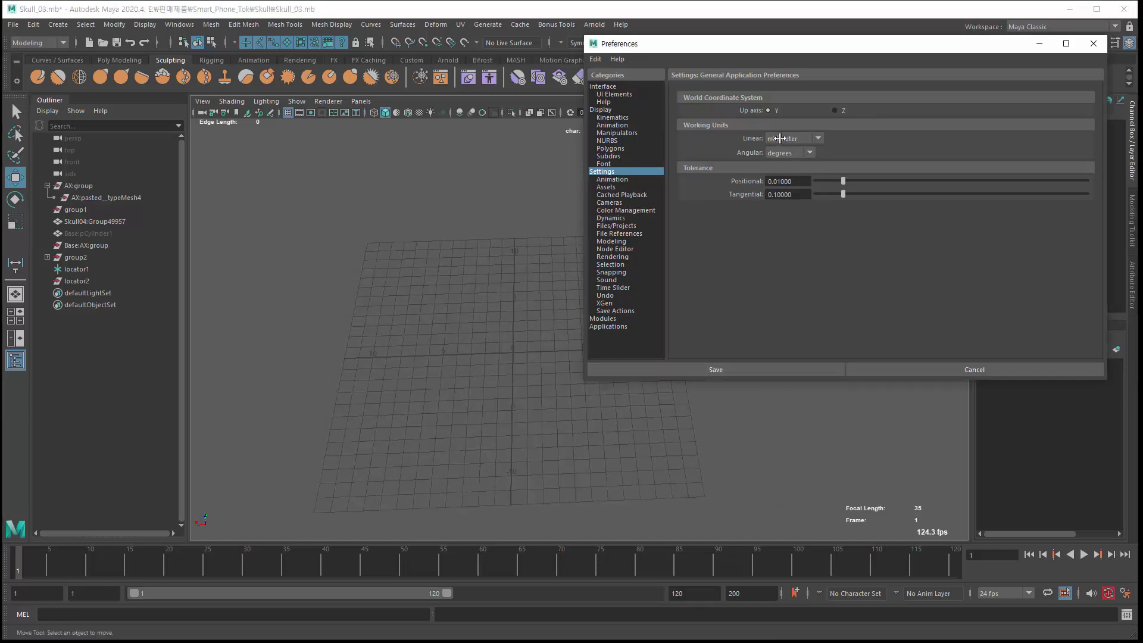
pyautogui.click(783, 153)
pyautogui.click(776, 367)
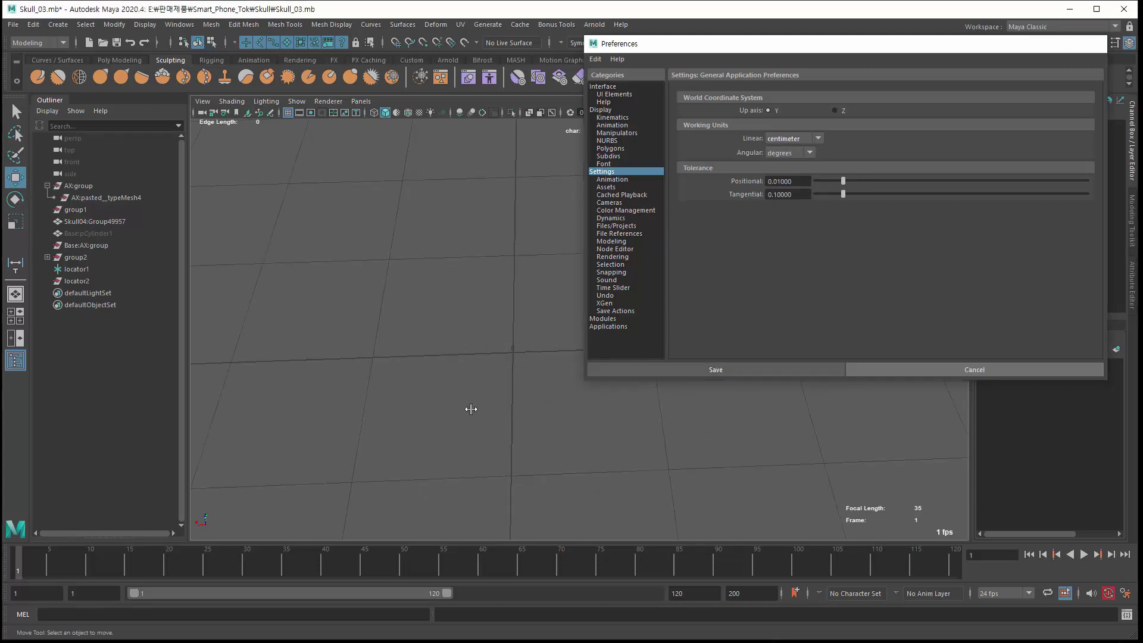
# Frame the whole scene and unhide the base disc Base:pCylinder1
pyautogui.press('a')
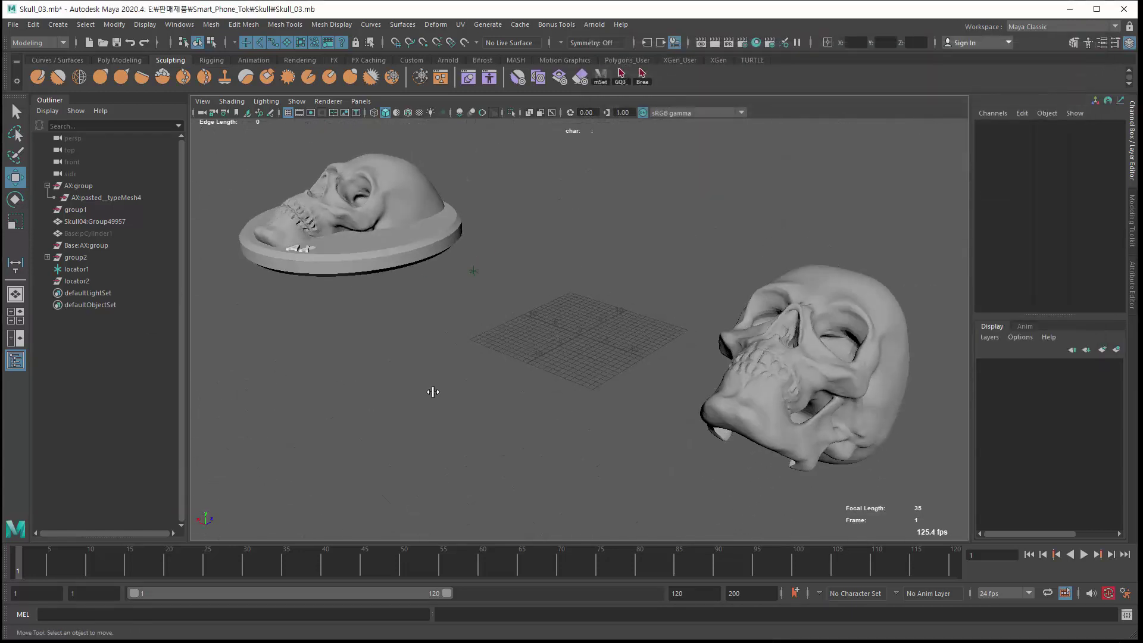
pyautogui.click(78, 232)
pyautogui.hotkey('shift', 'h')
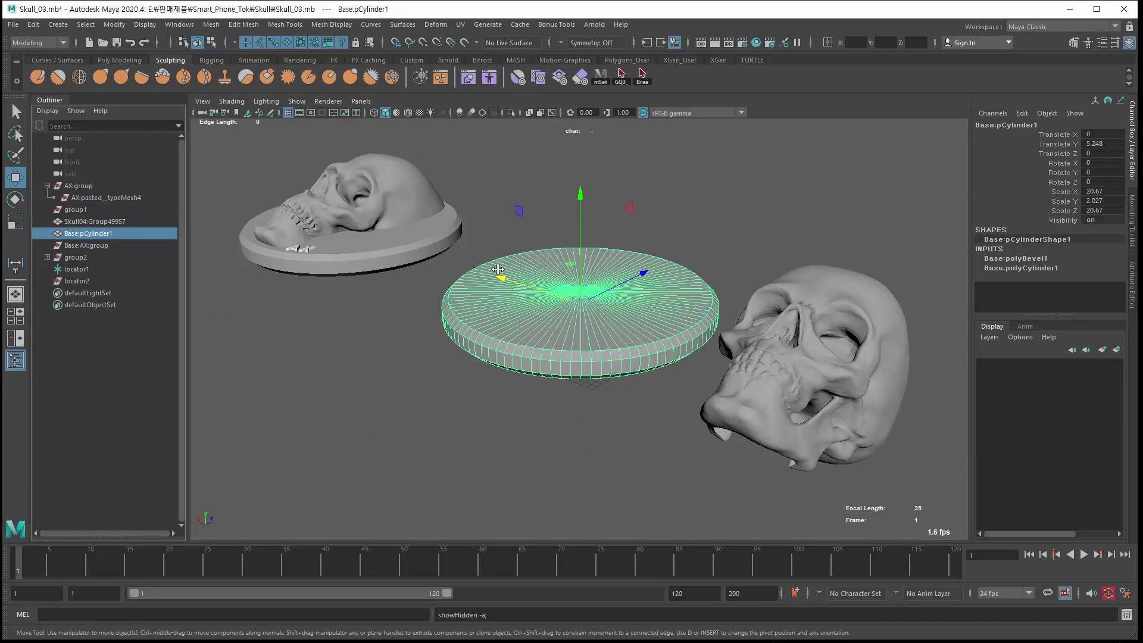
# Create a polygon cylinder at the origin below the base disc and scale it to about 13.379 in X and Z
pyautogui.keyDown('alt'); pyautogui.moveTo(470, 325); pyautogui.dragTo(456, 355); pyautogui.keyUp('alt')
pyautogui.scroll(1, 485, 358)
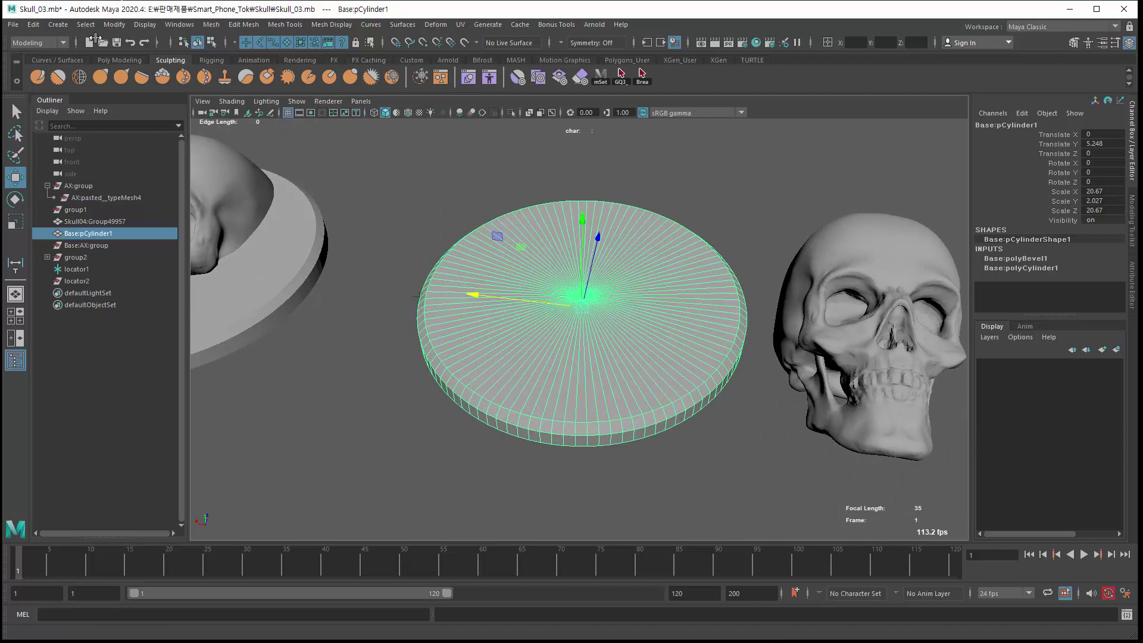
pyautogui.click(56, 24)
pyautogui.moveTo(81, 67)
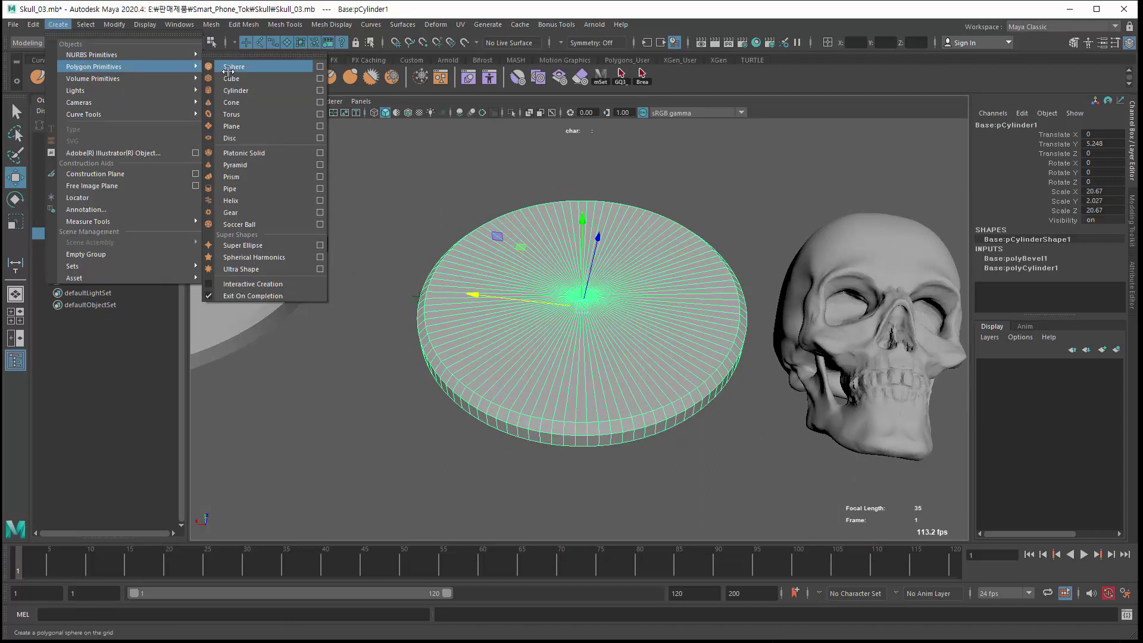
pyautogui.click(251, 93)
pyautogui.keyDown('alt'); pyautogui.moveTo(465, 333); pyautogui.dragTo(421, 426); pyautogui.keyUp('alt')
pyautogui.press('r')
pyautogui.keyDown('alt'); pyautogui.moveTo(421, 426); pyautogui.dragTo(393, 417, button='right'); pyautogui.keyUp('alt')
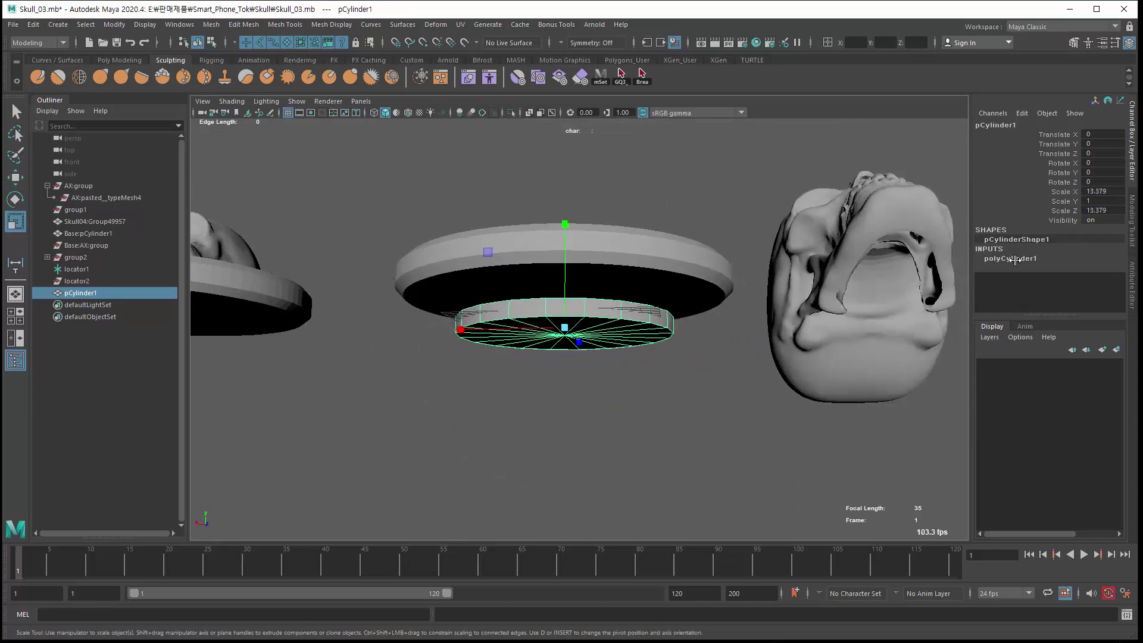
# Set the new cylinder's axis subdivisions to 50
pyautogui.click(1015, 259)
pyautogui.click(1041, 287)
pyautogui.moveTo(1041, 287); pyautogui.dragTo(1055, 302, button='middle')
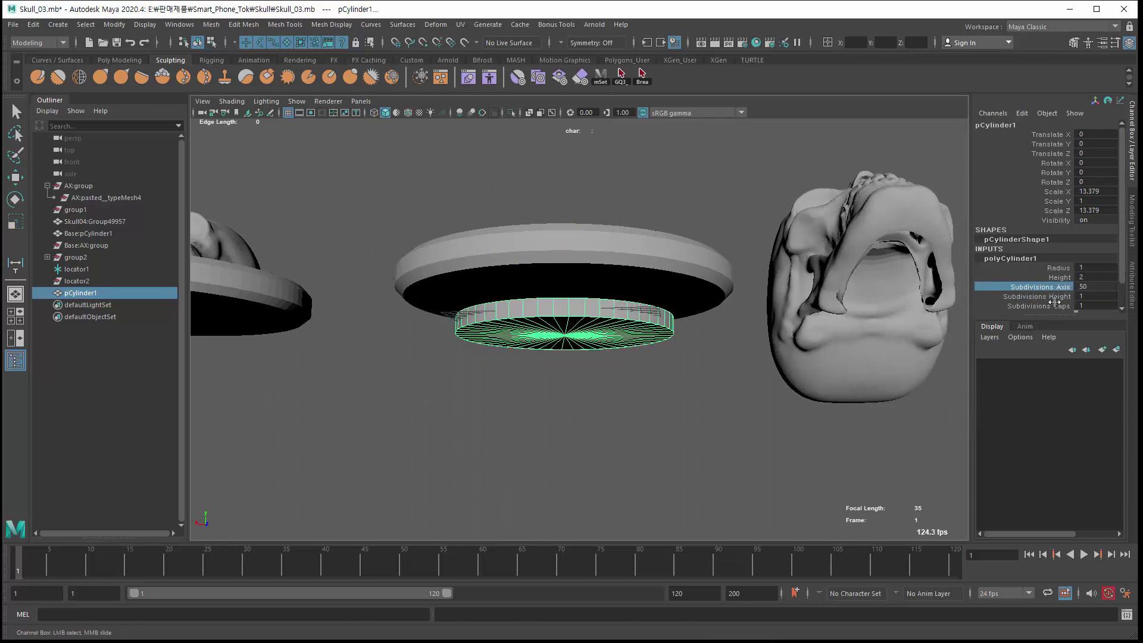
# Bevel the new cylinder's bottom edge loop with one segment and a fraction of 0.2
pyautogui.keyDown('alt'); pyautogui.moveTo(516, 325); pyautogui.dragTo(503, 268); pyautogui.keyUp('alt')
pyautogui.keyDown('alt'); pyautogui.moveTo(503, 268); pyautogui.dragTo(572, 274, button='right'); pyautogui.keyUp('alt')
pyautogui.keyDown('alt'); pyautogui.moveTo(395, 250); pyautogui.dragTo(394, 298); pyautogui.keyUp('alt')
pyautogui.keyDown('alt'); pyautogui.moveTo(398, 281); pyautogui.dragTo(435, 314, button='middle'); pyautogui.keyUp('alt')
pyautogui.keyDown('alt'); pyautogui.moveTo(435, 314); pyautogui.dragTo(469, 334, button='right'); pyautogui.keyUp('alt')
pyautogui.moveTo(442, 289); pyautogui.dragTo(448, 245, button='right')
pyautogui.click(411, 265)
pyautogui.press('r')
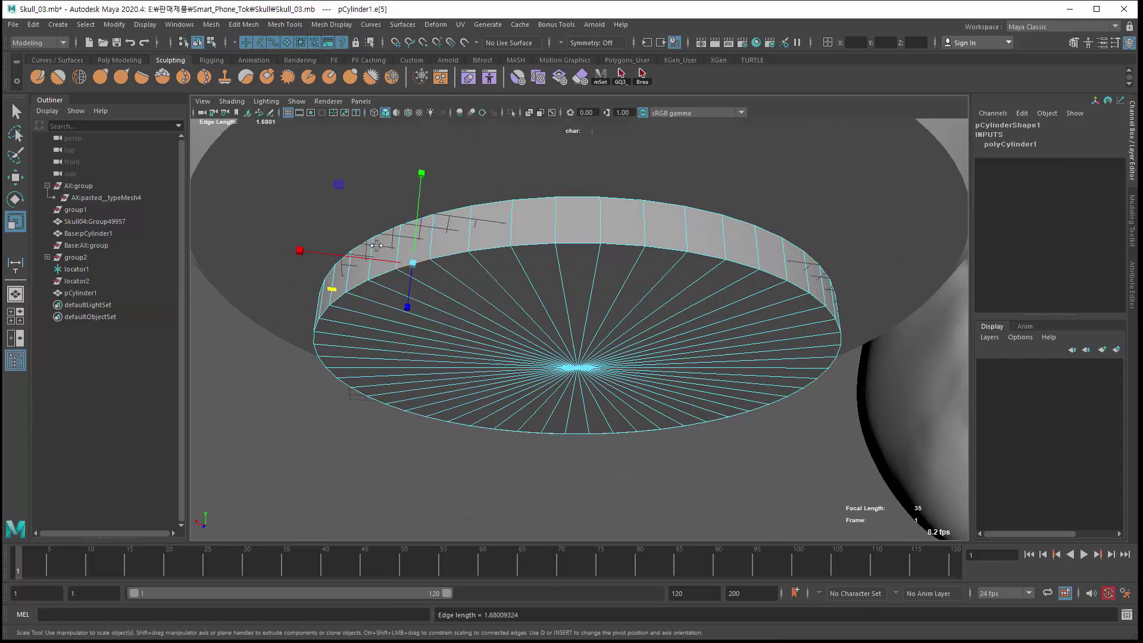
pyautogui.doubleClick(451, 257)
pyautogui.click(211, 24)
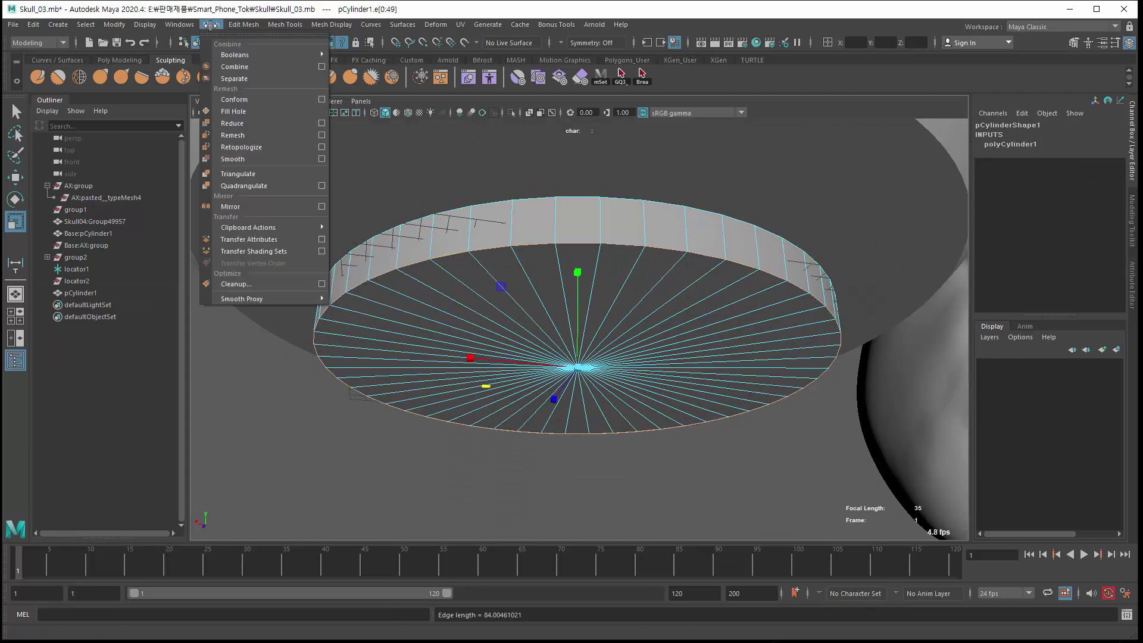
pyautogui.moveTo(245, 20)
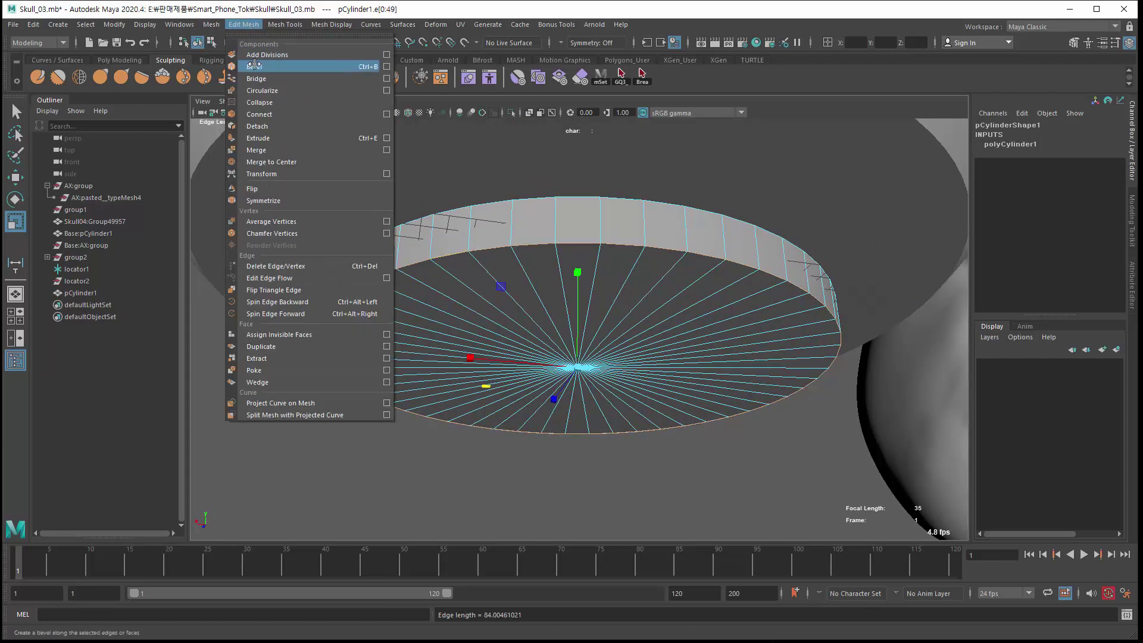
pyautogui.click(387, 66)
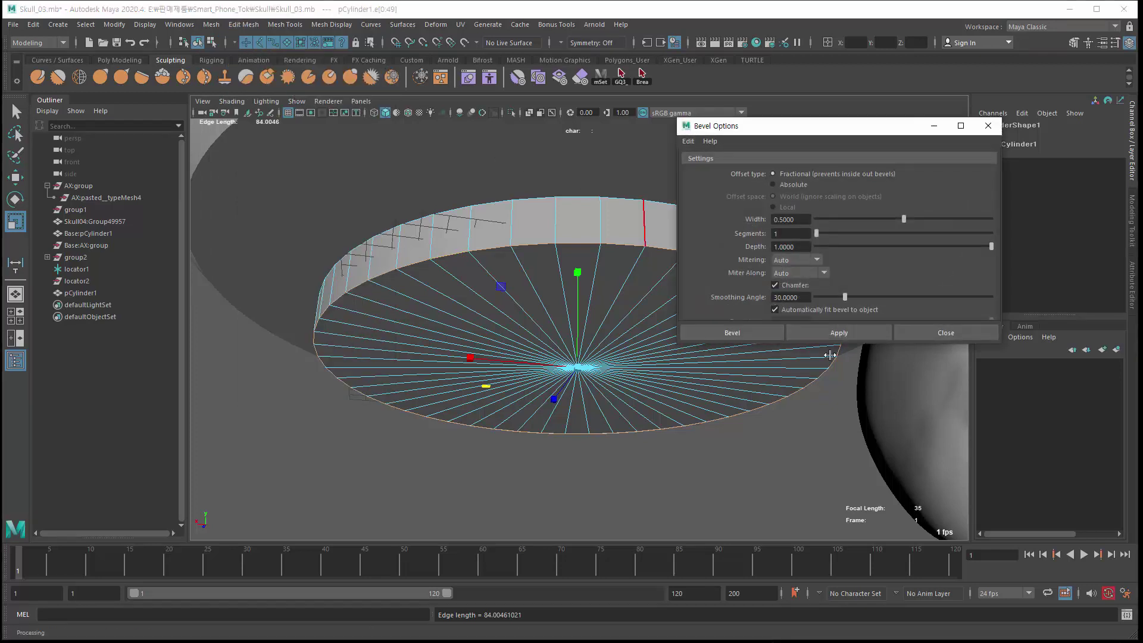
pyautogui.click(836, 332)
pyautogui.click(955, 333)
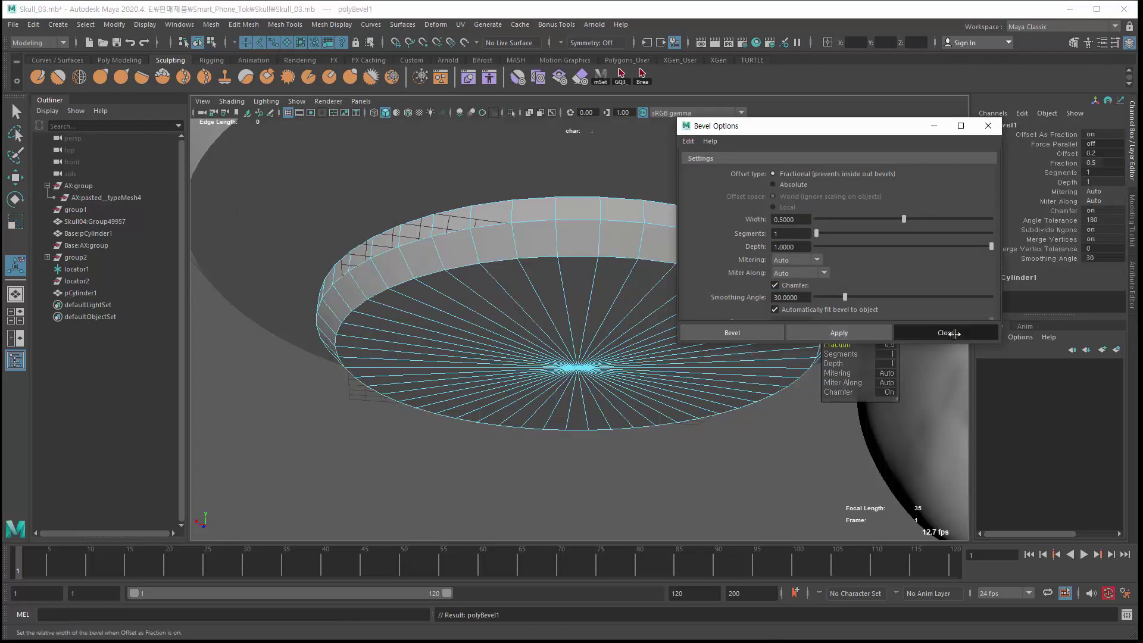
pyautogui.moveTo(852, 345); pyautogui.dragTo(849, 351)
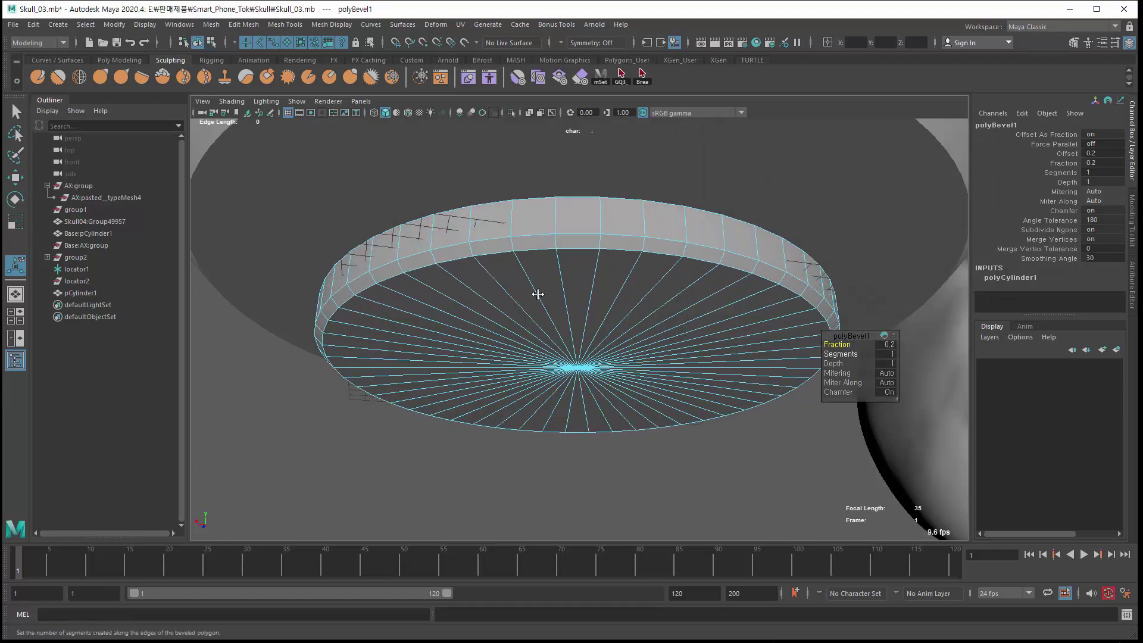
# Delete the newly made small cylinder below the base disc
pyautogui.keyDown('alt'); pyautogui.moveTo(539, 294); pyautogui.dragTo(311, 237, button='right'); pyautogui.keyUp('alt')
pyautogui.keyDown('alt'); pyautogui.moveTo(311, 237); pyautogui.dragTo(322, 262); pyautogui.keyUp('alt')
pyautogui.keyDown('alt'); pyautogui.moveTo(503, 296); pyautogui.dragTo(523, 282); pyautogui.keyUp('alt')
pyautogui.keyDown('alt'); pyautogui.moveTo(523, 282); pyautogui.dragTo(506, 308, button='right'); pyautogui.keyUp('alt')
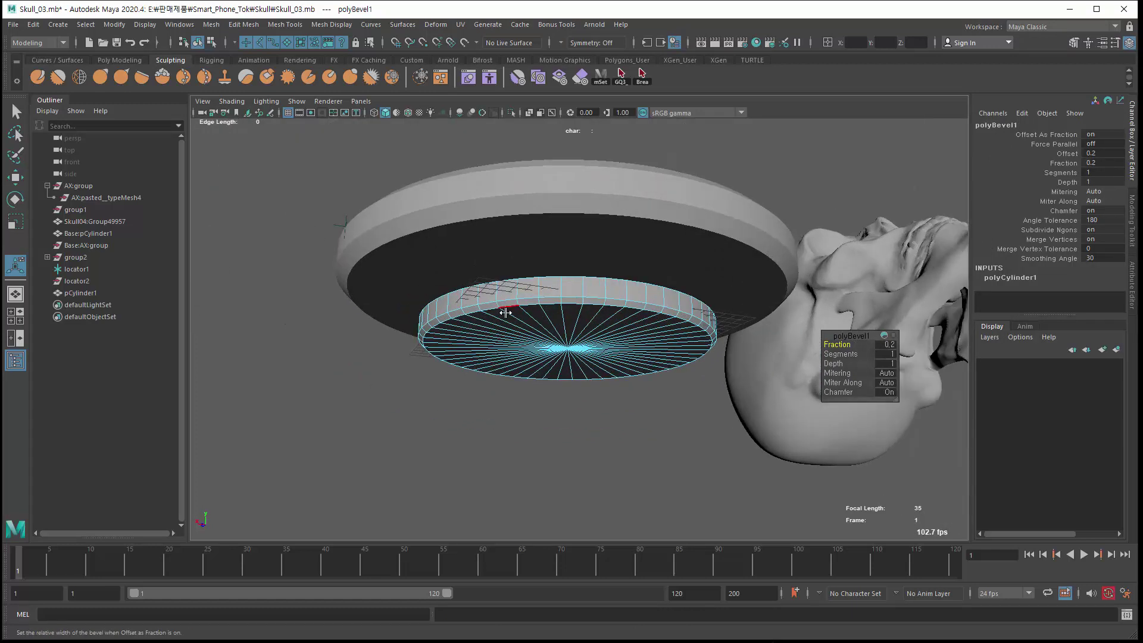
pyautogui.press('q')
pyautogui.press('F8')
pyautogui.press('F8')
pyautogui.click(469, 419)
pyautogui.click(537, 362)
pyautogui.press('Delete')
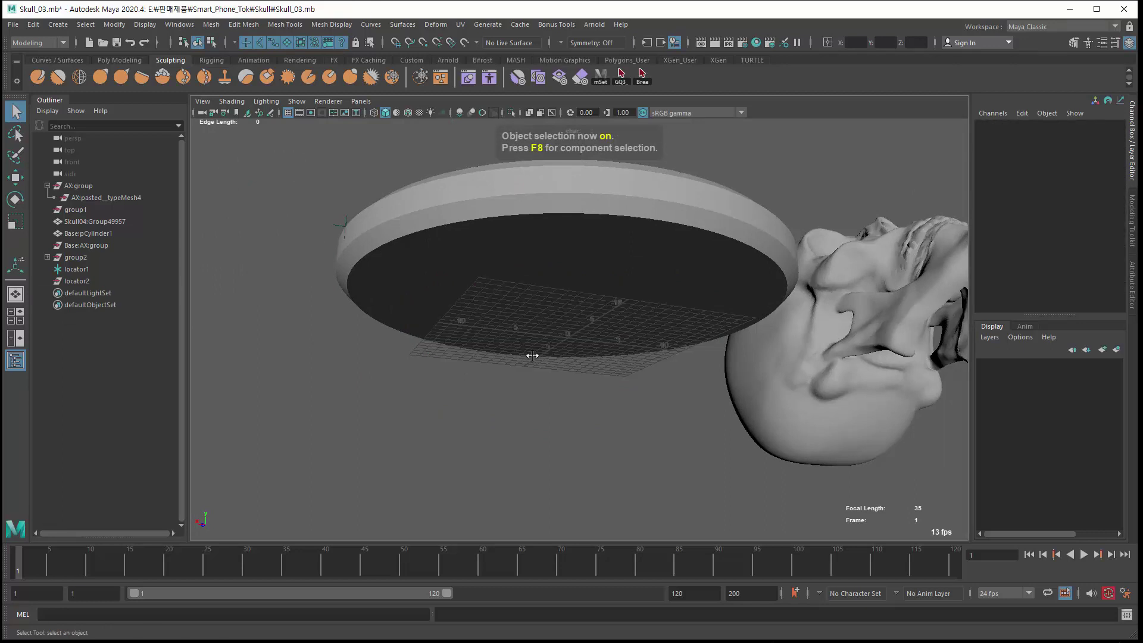
# Measure the length of the upper rim edge loop on the base disc Base:pCylinder1
pyautogui.keyDown('alt'); pyautogui.moveTo(535, 347); pyautogui.dragTo(519, 377); pyautogui.keyUp('alt')
pyautogui.click(515, 342)
pyautogui.keyDown('alt'); pyautogui.moveTo(426, 310); pyautogui.dragTo(409, 279); pyautogui.keyUp('alt')
pyautogui.keyDown('alt'); pyautogui.moveTo(245, 262); pyautogui.dragTo(245, 232, button='right'); pyautogui.keyUp('alt')
pyautogui.click(270, 269)
pyautogui.keyDown('alt'); pyautogui.moveTo(270, 269); pyautogui.dragTo(319, 302); pyautogui.keyUp('alt')
pyautogui.click(322, 301)
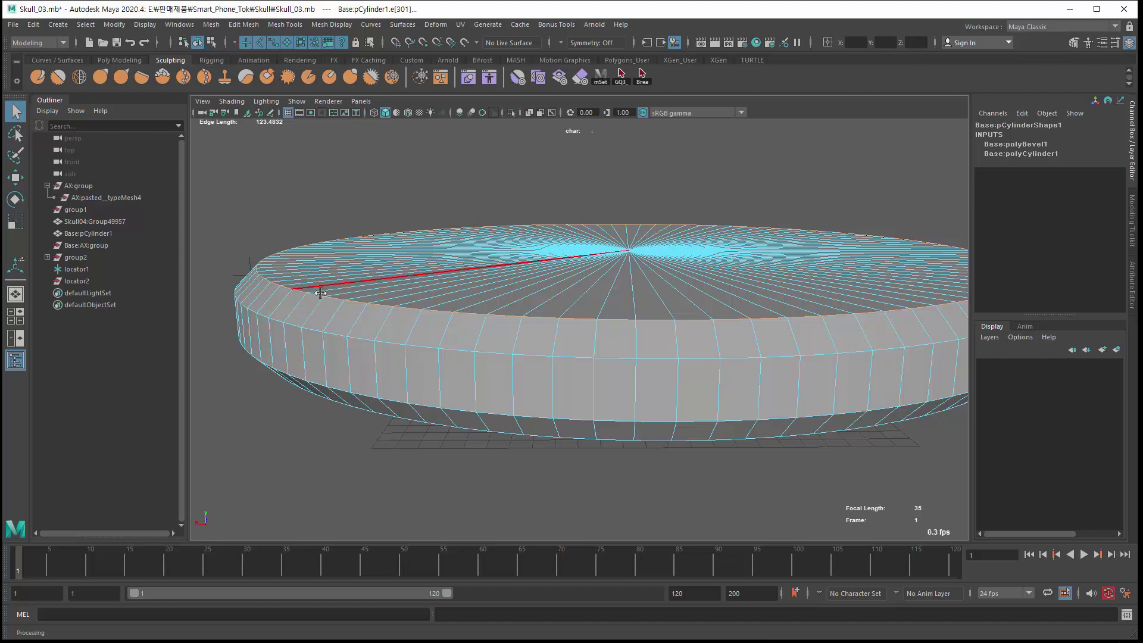
pyautogui.doubleClick(311, 297)
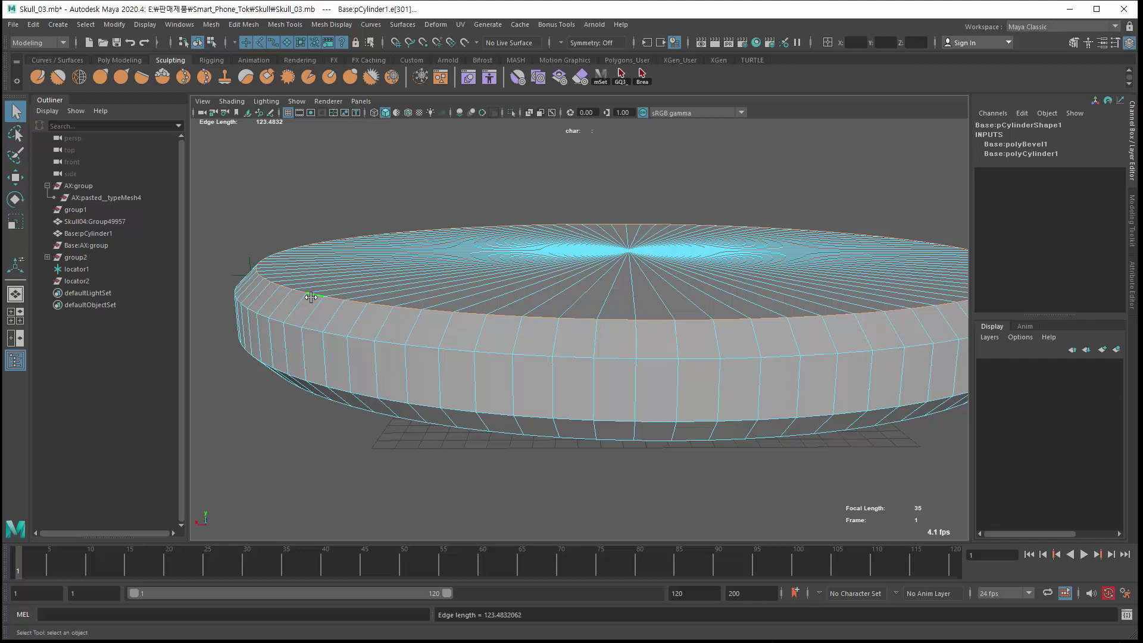
pyautogui.press('F8')
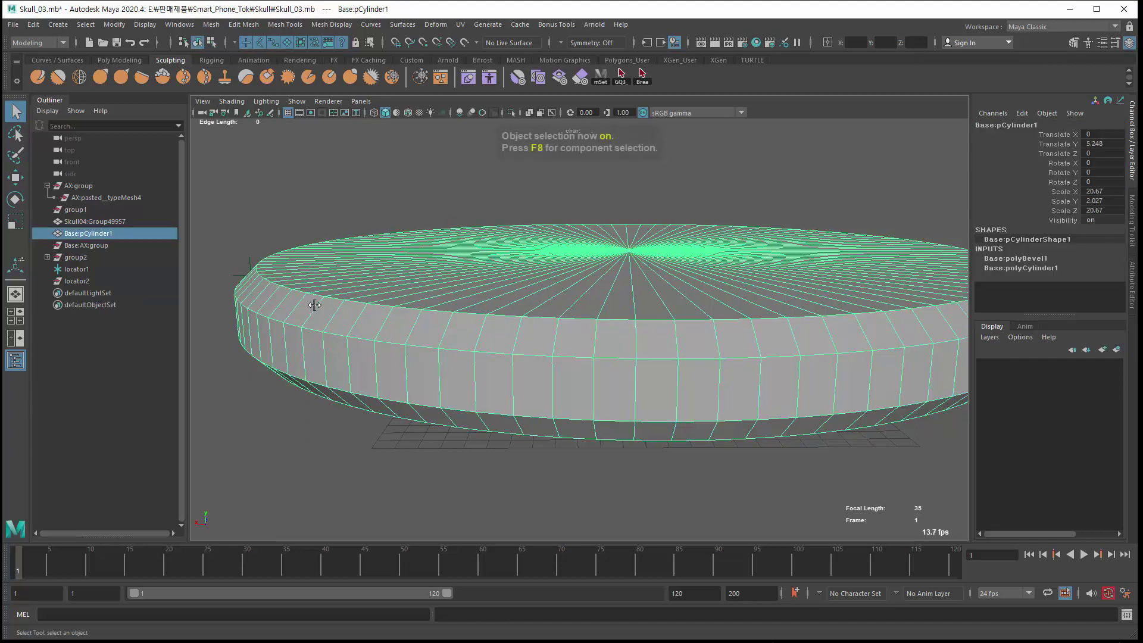
pyautogui.click(317, 459)
# Examine the bevelled base disc and the separate skull model beside it from several angles
pyautogui.keyDown('alt'); pyautogui.moveTo(327, 398); pyautogui.dragTo(332, 428); pyautogui.keyUp('alt')
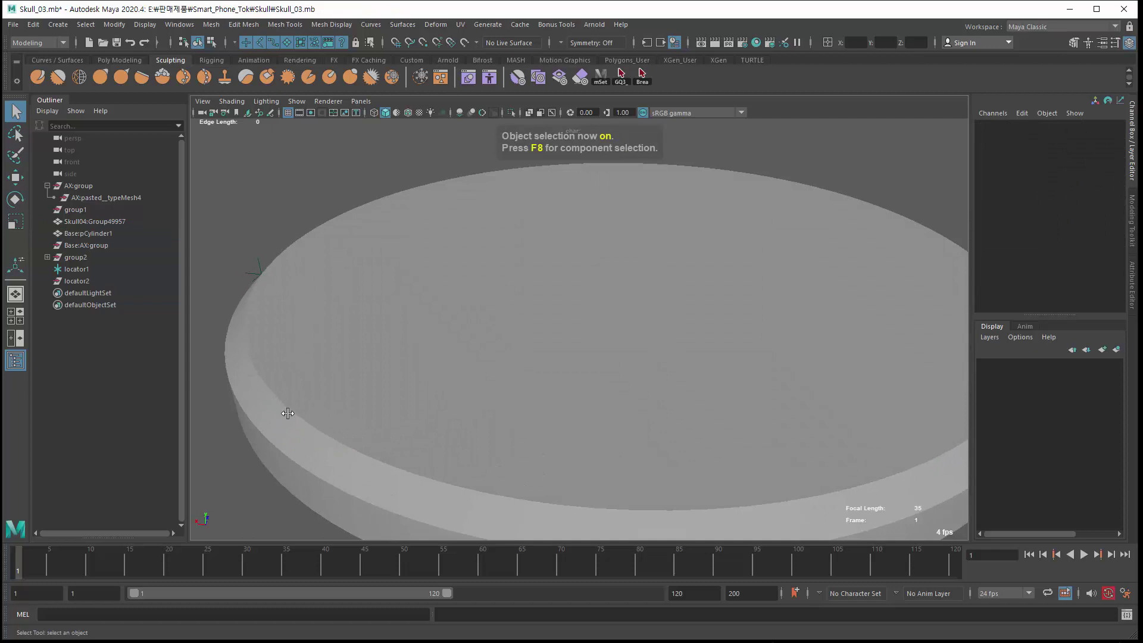
pyautogui.keyDown('alt'); pyautogui.moveTo(294, 419); pyautogui.dragTo(235, 381, button='right'); pyautogui.keyUp('alt')
pyautogui.keyDown('alt'); pyautogui.moveTo(234, 381); pyautogui.dragTo(235, 363); pyautogui.keyUp('alt')
pyautogui.keyDown('alt'); pyautogui.moveTo(398, 461); pyautogui.dragTo(368, 440, button='middle'); pyautogui.keyUp('alt')
pyautogui.keyDown('alt'); pyautogui.moveTo(367, 440); pyautogui.dragTo(377, 438); pyautogui.keyUp('alt')
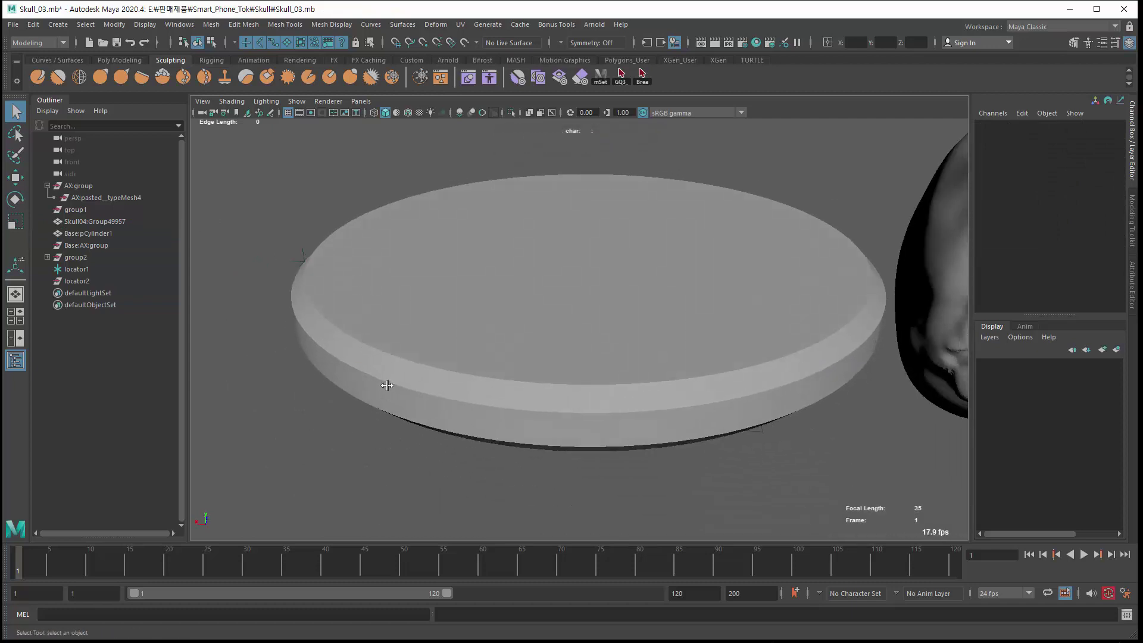
pyautogui.click(388, 387)
pyautogui.keyDown('alt'); pyautogui.moveTo(446, 455); pyautogui.dragTo(462, 423, button='right'); pyautogui.keyUp('alt')
pyautogui.keyDown('alt'); pyautogui.moveTo(462, 423); pyautogui.dragTo(482, 444); pyautogui.keyUp('alt')
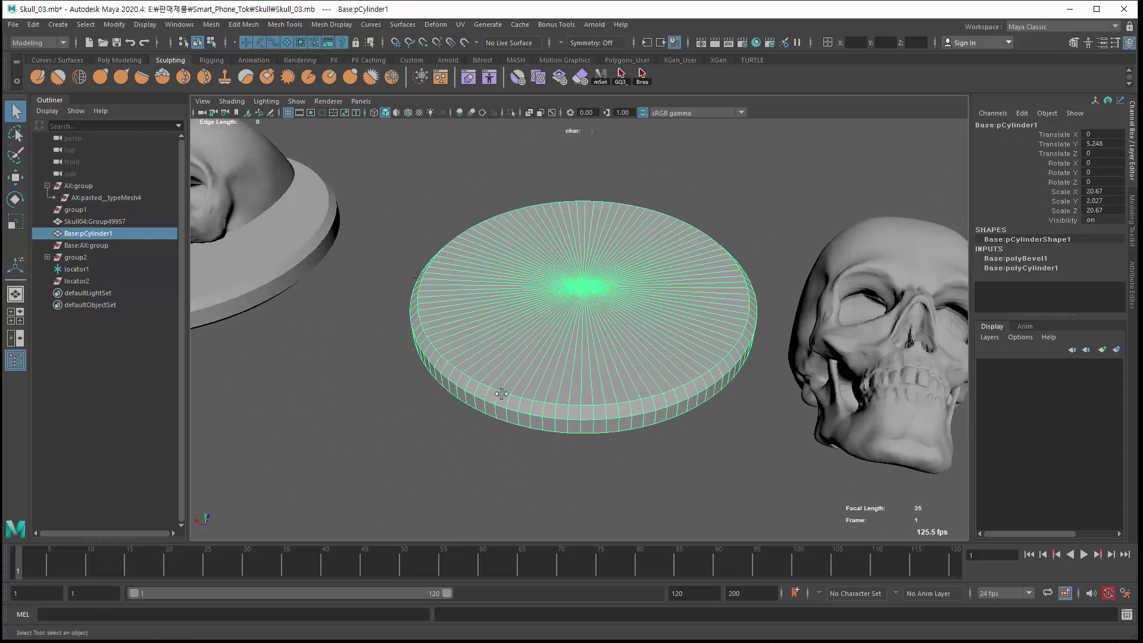
pyautogui.keyDown('alt'); pyautogui.moveTo(503, 393); pyautogui.dragTo(462, 398, button='right'); pyautogui.keyUp('alt')
pyautogui.click(742, 377)
pyautogui.keyDown('alt'); pyautogui.moveTo(671, 395); pyautogui.dragTo(604, 400); pyautogui.keyUp('alt')
pyautogui.keyDown('alt'); pyautogui.moveTo(679, 432); pyautogui.dragTo(608, 375, button='middle'); pyautogui.keyUp('alt')
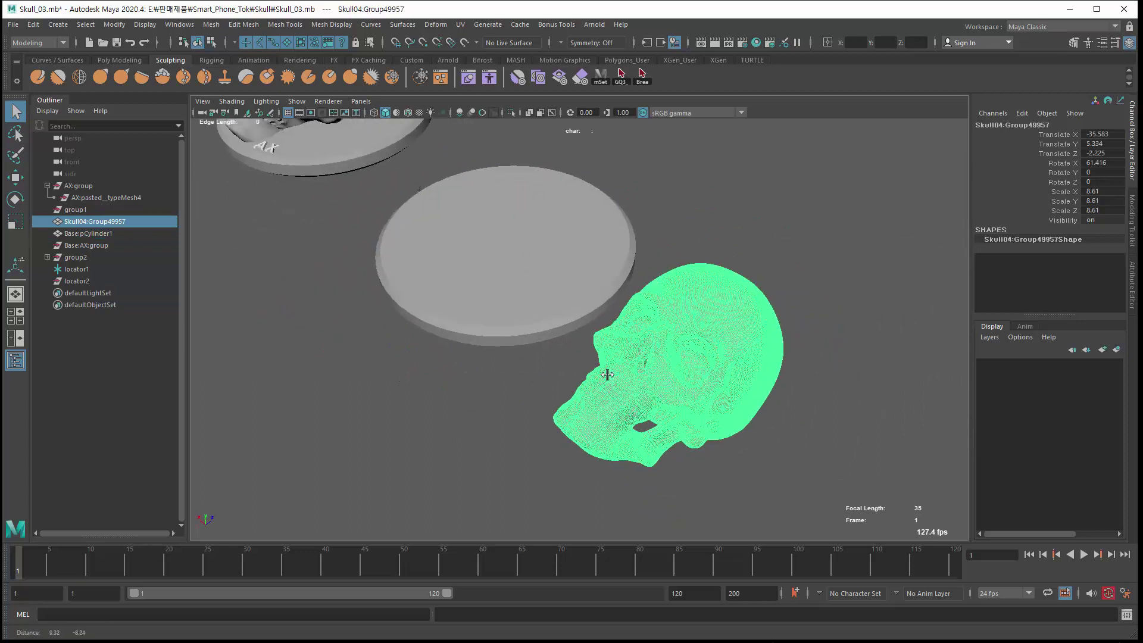
pyautogui.keyDown('alt'); pyautogui.moveTo(607, 376); pyautogui.dragTo(632, 390, button='right'); pyautogui.keyUp('alt')
pyautogui.click(494, 390)
pyautogui.click(603, 411)
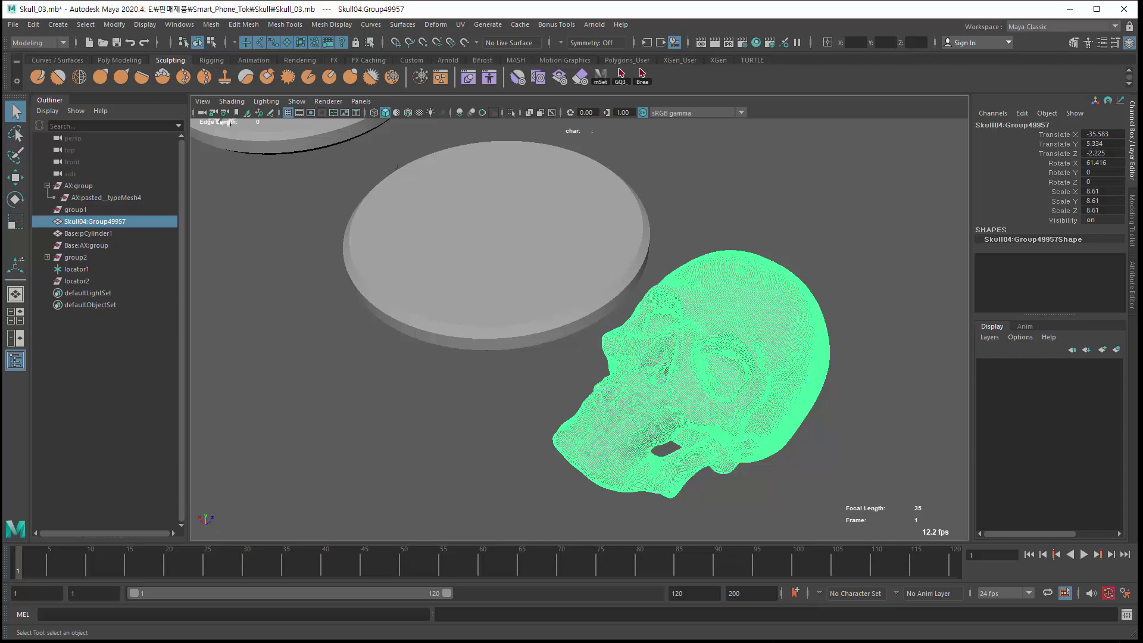
# Switch to the browser and look through the 3D Print Models categories on CGTrader
pyautogui.hotkey('alt', 'Tab')
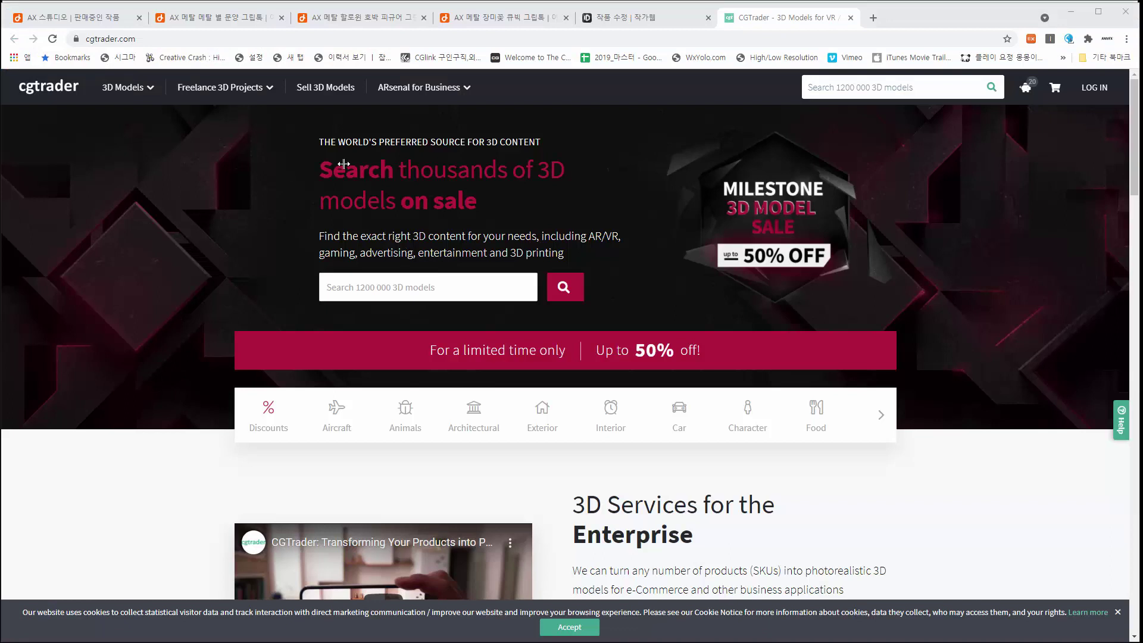
pyautogui.moveTo(112, 87)
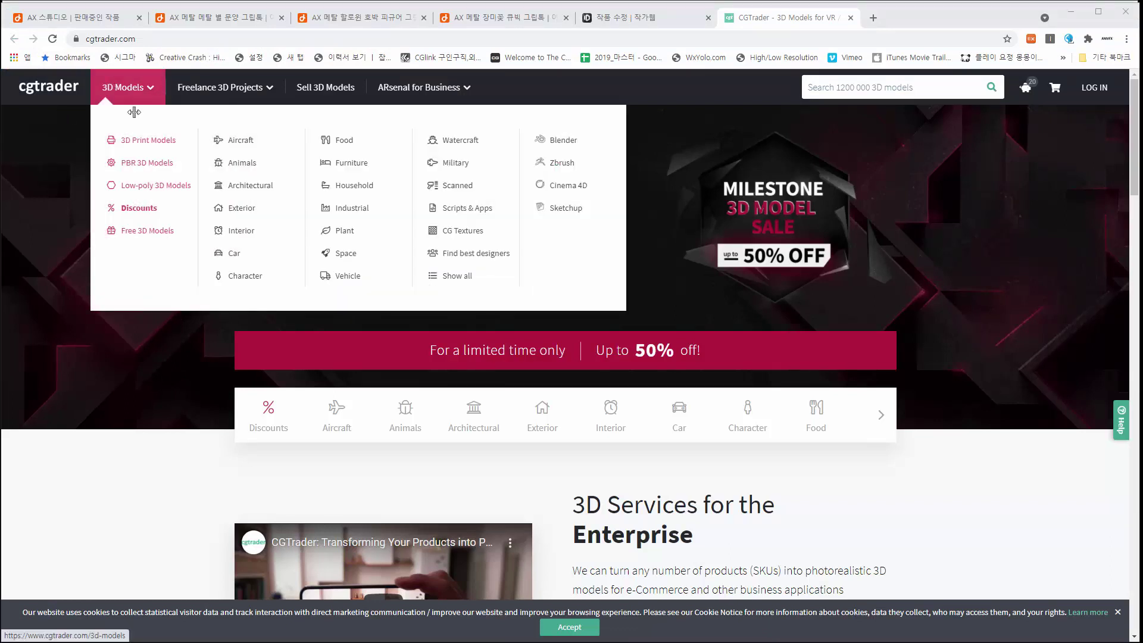
pyautogui.click(147, 142)
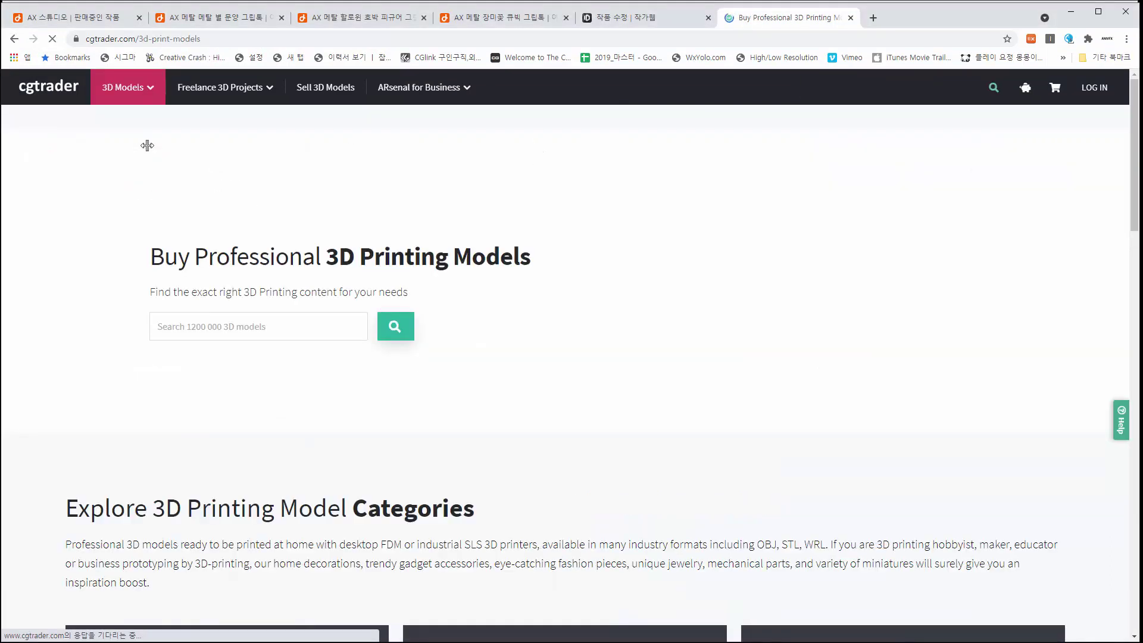
pyautogui.scroll(-7, 114, 356)
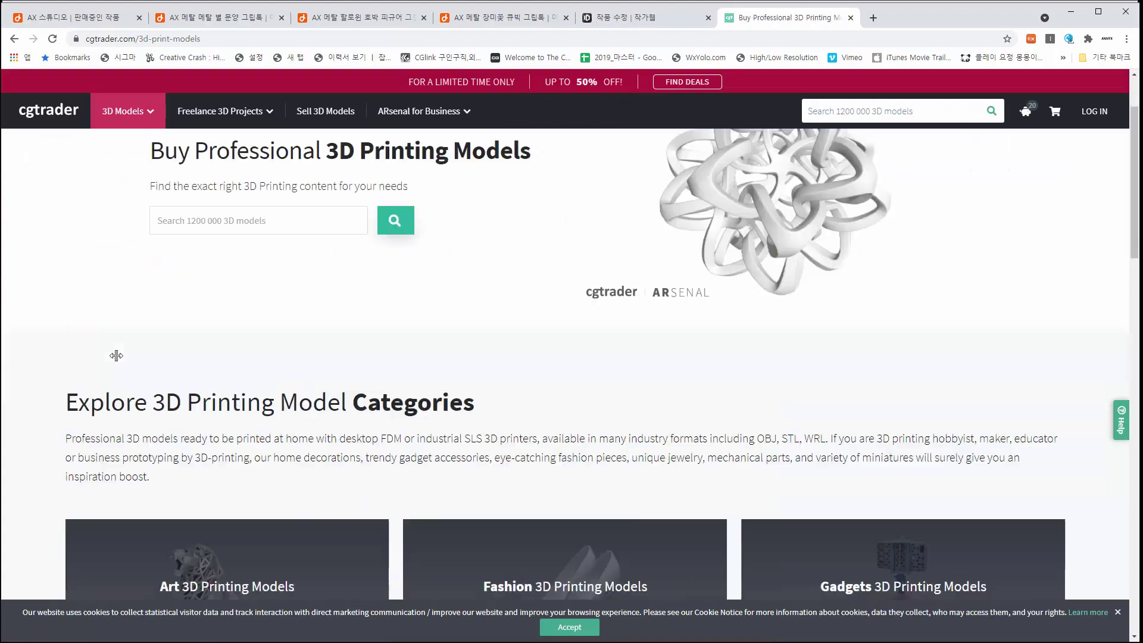
pyautogui.scroll(-3, 119, 355)
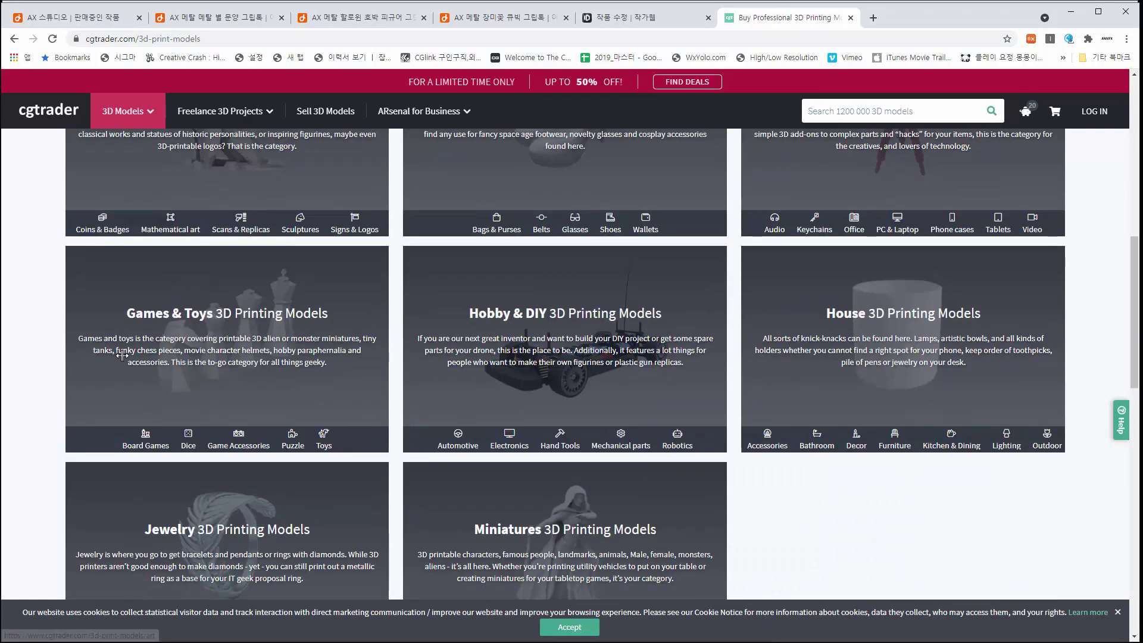
pyautogui.scroll(1, 119, 355)
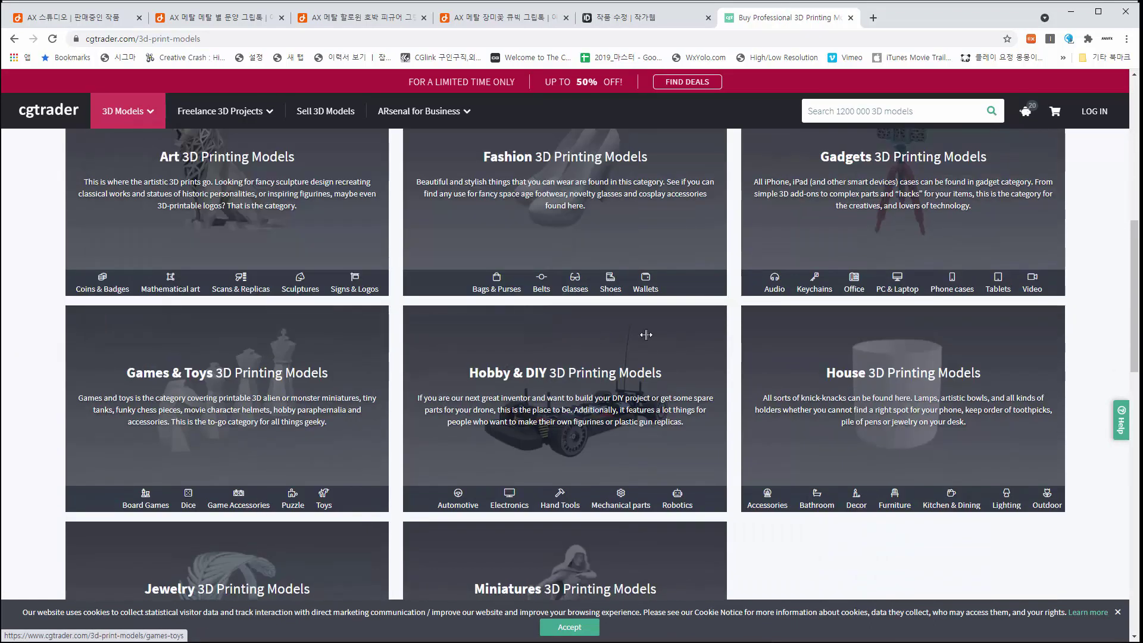
pyautogui.scroll(1, 649, 454)
pyautogui.scroll(5, 650, 454)
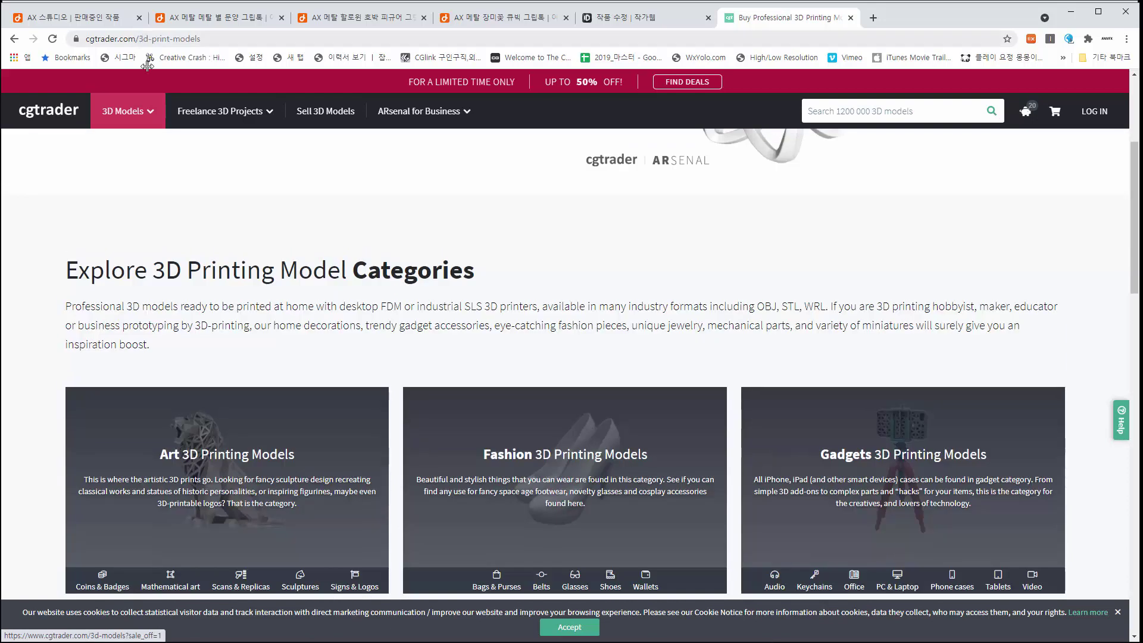
# Open CGTrader's Animals category and preview the black panther and realistic elephant models
pyautogui.moveTo(154, 108)
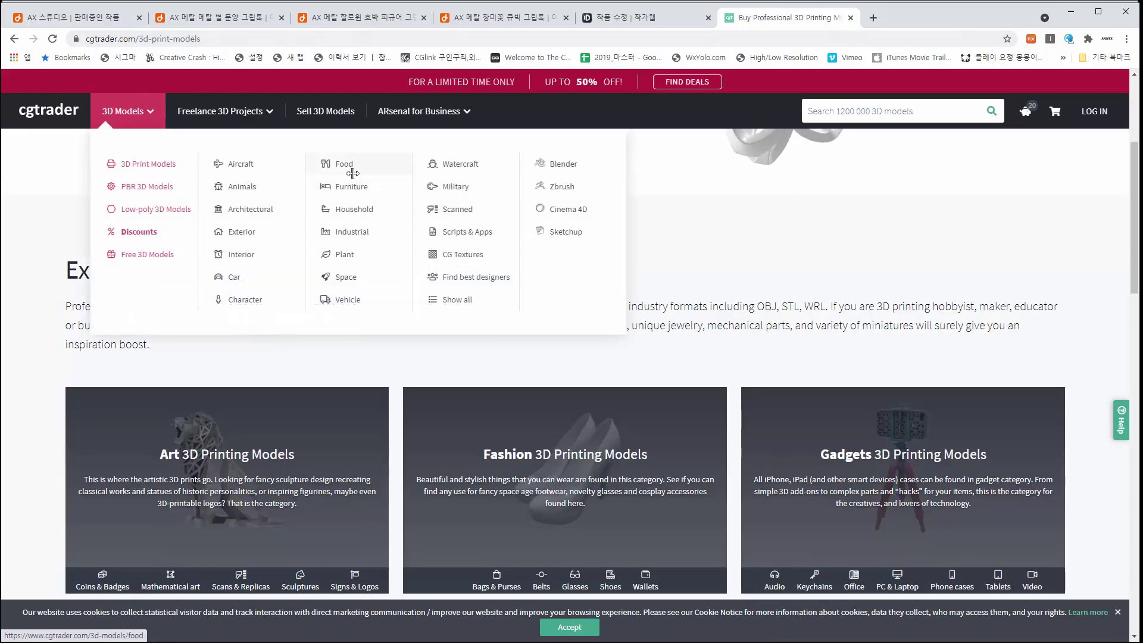
pyautogui.click(253, 186)
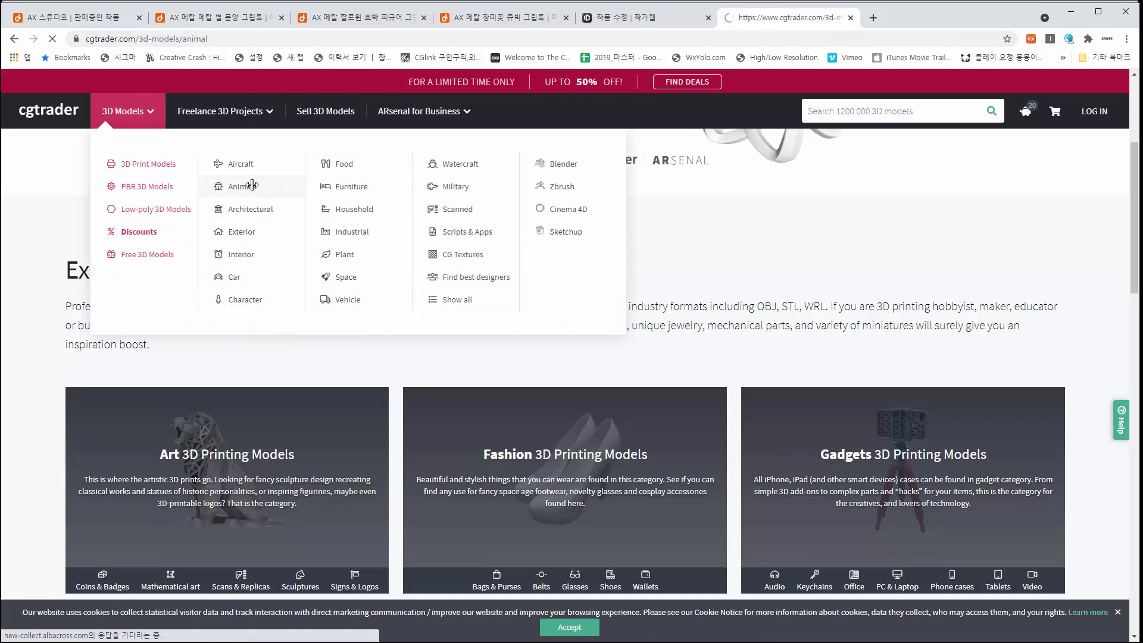
pyautogui.scroll(-1, 316, 333)
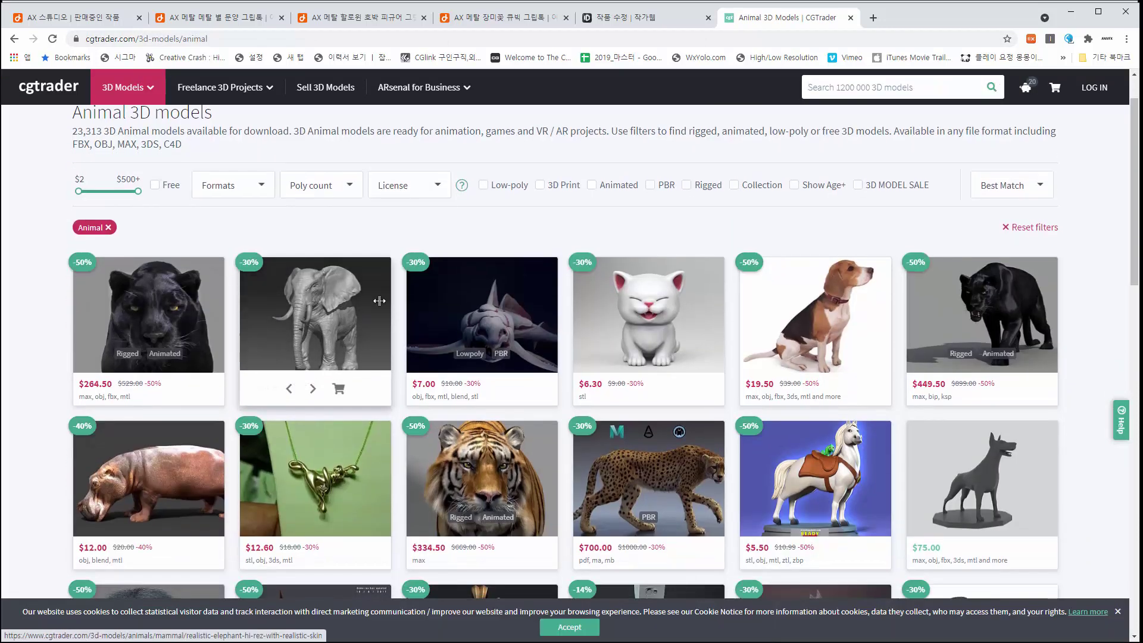
pyautogui.moveTo(127, 325)
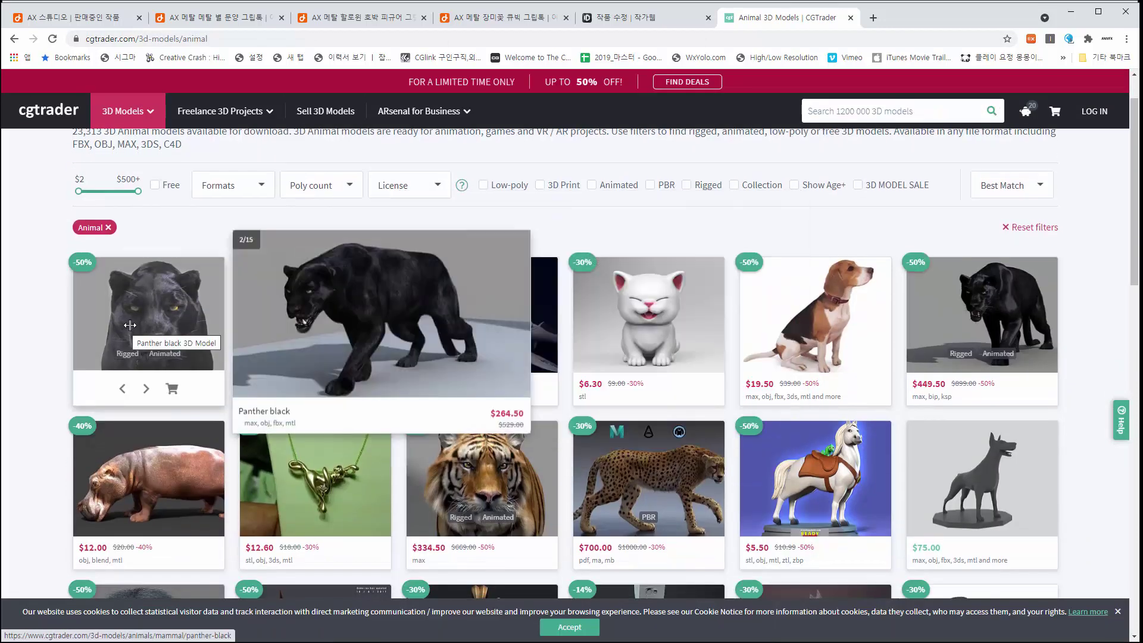
pyautogui.moveTo(274, 345)
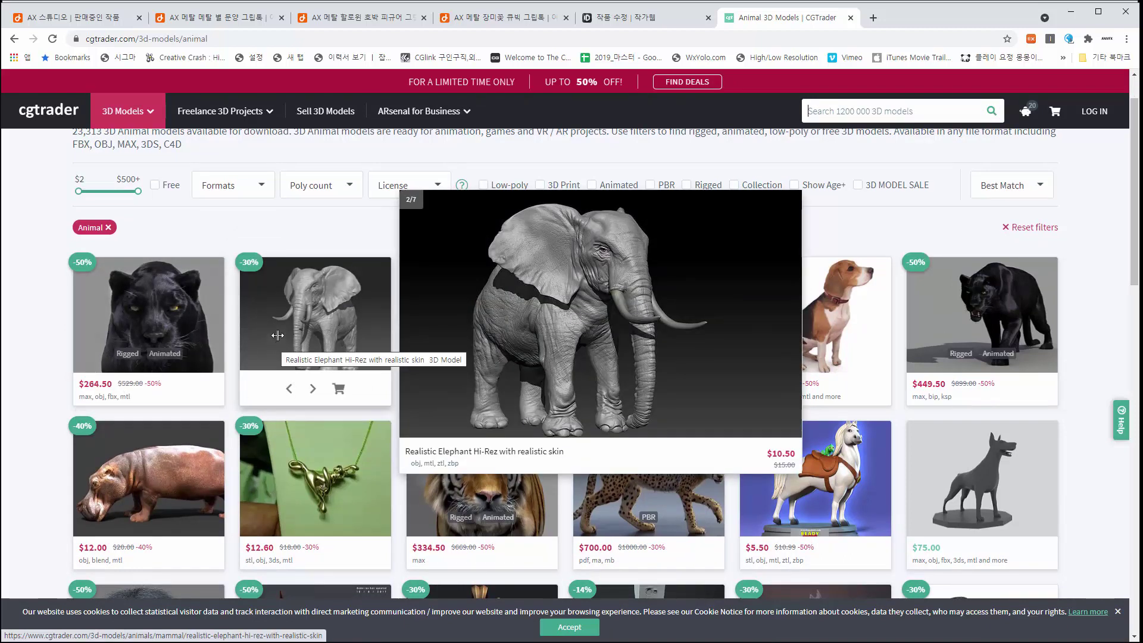
pyautogui.scroll(-2, 278, 335)
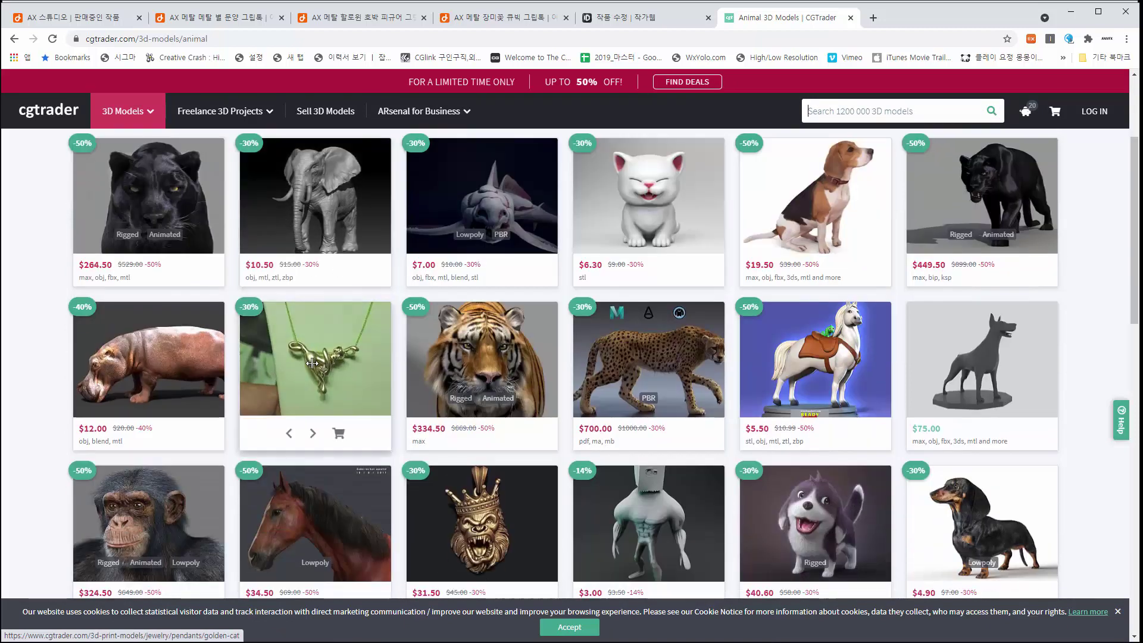
pyautogui.moveTo(288, 189)
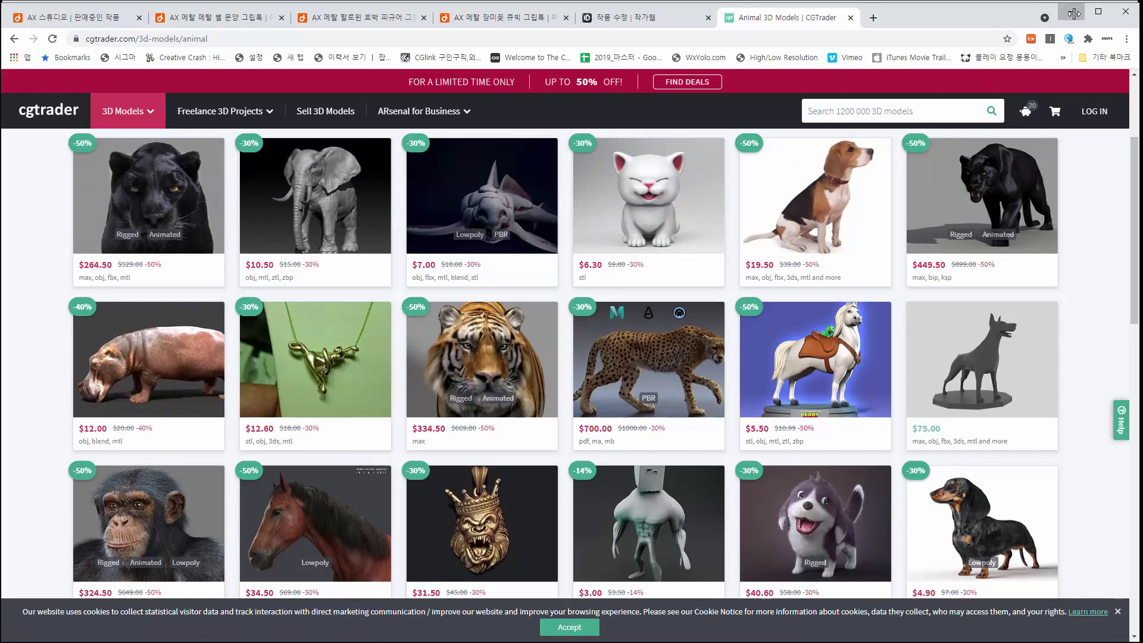
# Return to Maya and move the skull Skull04:Group49957 along X onto the base disc, to about 0.964
pyautogui.click(1073, 13)
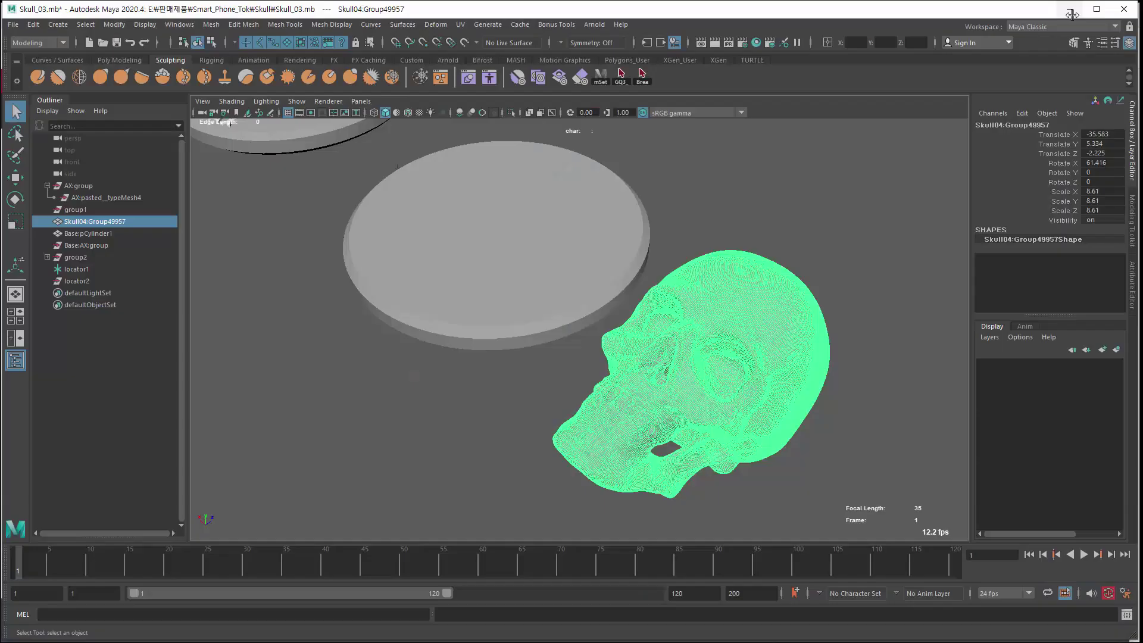
pyautogui.keyDown('alt'); pyautogui.moveTo(666, 299); pyautogui.dragTo(678, 250); pyautogui.keyUp('alt')
pyautogui.click(838, 327)
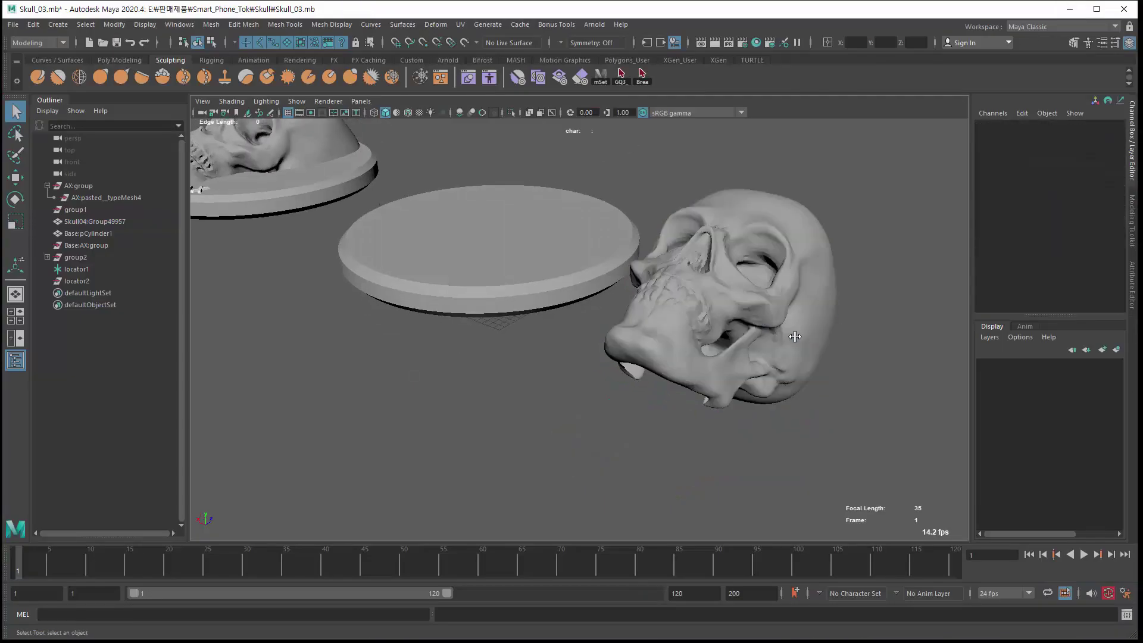
pyautogui.click(761, 319)
pyautogui.keyDown('alt'); pyautogui.moveTo(695, 317); pyautogui.dragTo(722, 383); pyautogui.keyUp('alt')
pyautogui.press('w')
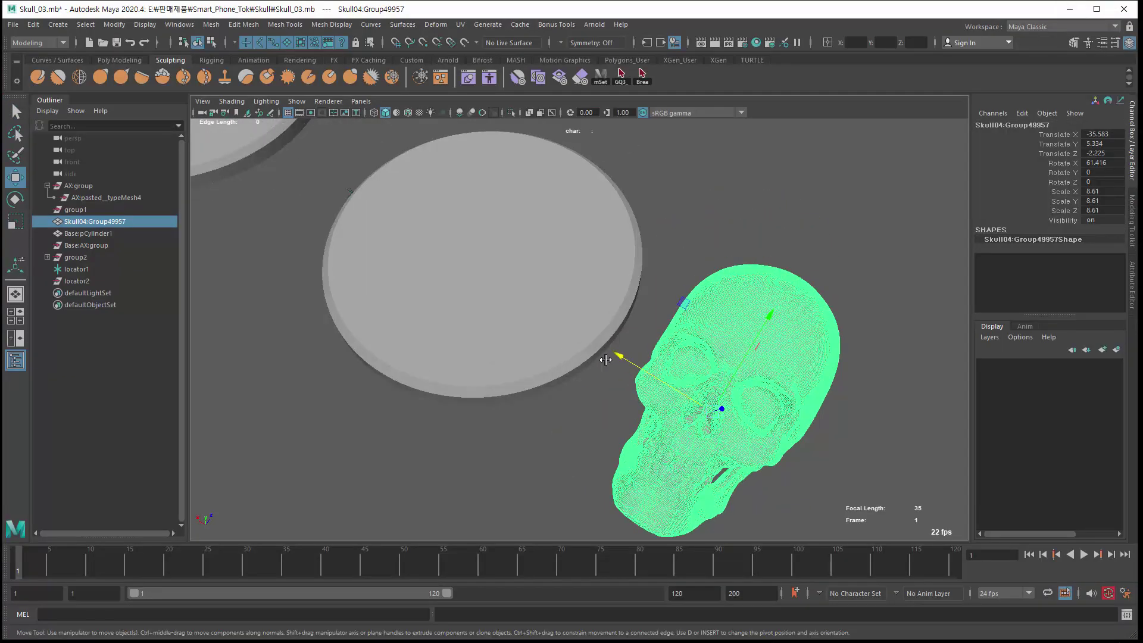
pyautogui.moveTo(621, 357); pyautogui.dragTo(423, 286)
# Centre the skull on the base disc by adjusting its X translation to about 0.162
pyautogui.keyDown('alt'); pyautogui.moveTo(423, 286); pyautogui.dragTo(521, 339, button='middle'); pyautogui.keyUp('alt')
pyautogui.keyDown('alt'); pyautogui.moveTo(521, 339); pyautogui.dragTo(467, 339); pyautogui.keyUp('alt')
pyautogui.keyDown('alt'); pyautogui.moveTo(411, 310); pyautogui.dragTo(424, 307, button='middle'); pyautogui.keyUp('alt')
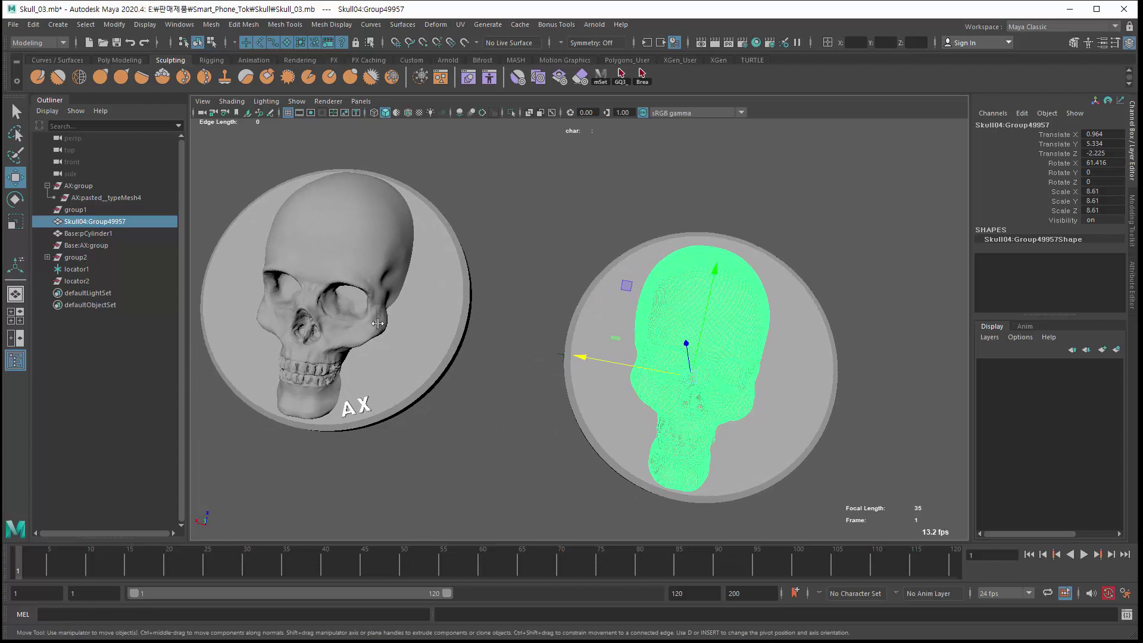
pyautogui.keyDown('alt'); pyautogui.moveTo(530, 353); pyautogui.dragTo(475, 325, button='middle'); pyautogui.keyUp('alt')
pyautogui.keyDown('alt'); pyautogui.moveTo(476, 326); pyautogui.dragTo(495, 303); pyautogui.keyUp('alt')
pyautogui.moveTo(527, 323); pyautogui.dragTo(537, 324)
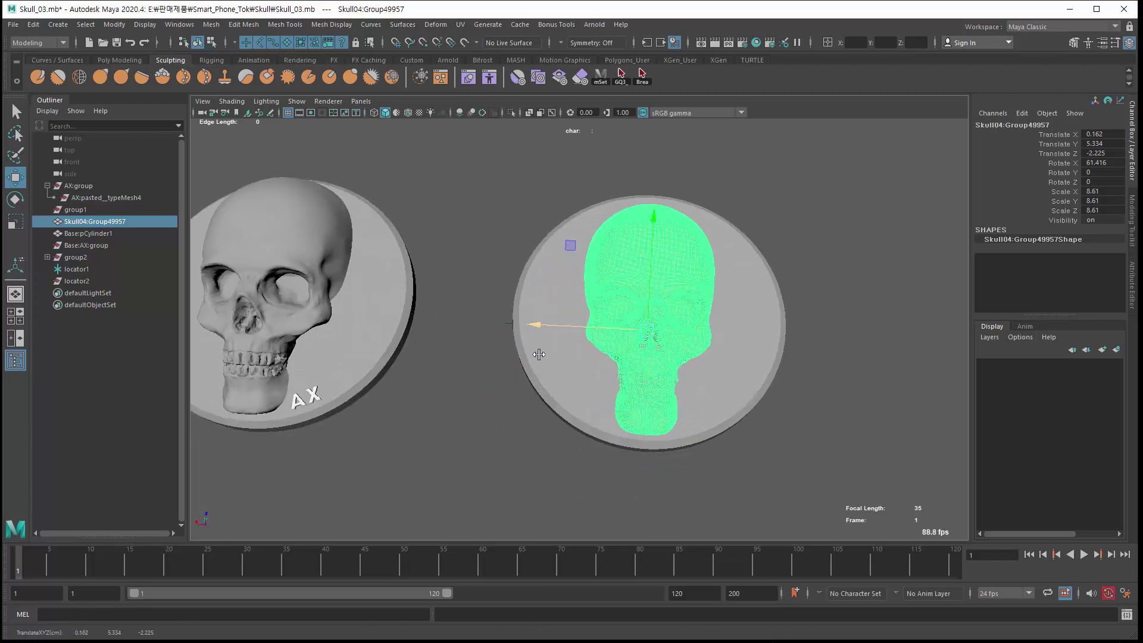
pyautogui.keyDown('alt'); pyautogui.moveTo(534, 363); pyautogui.dragTo(473, 279); pyautogui.keyUp('alt')
pyautogui.moveTo(599, 349); pyautogui.dragTo(566, 339)
pyautogui.hotkey('ctrl', 'z')
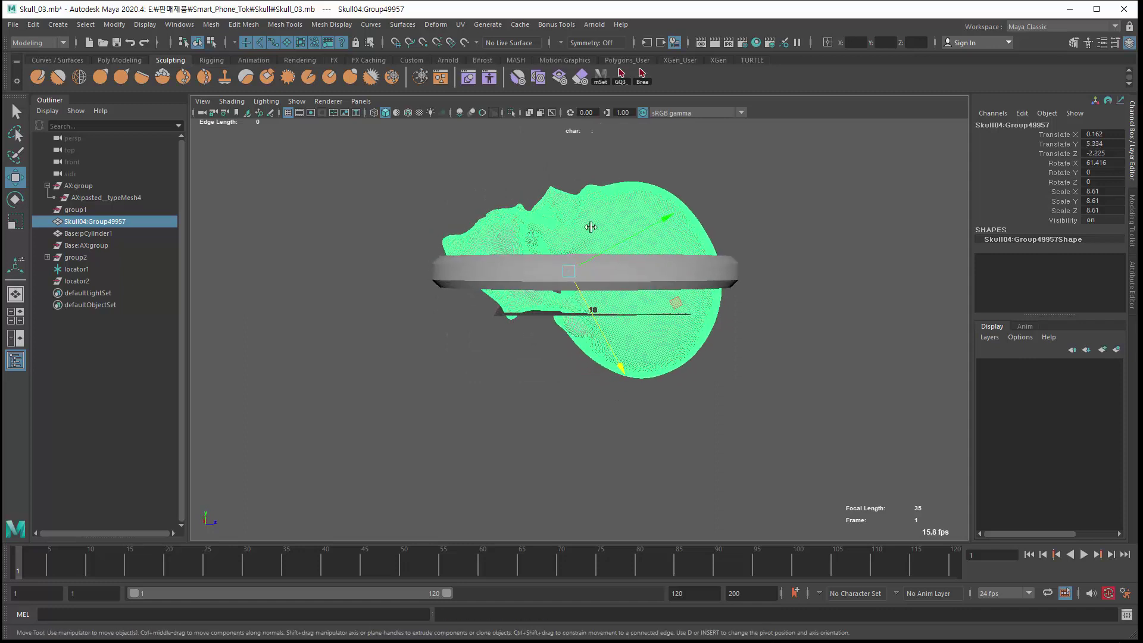
pyautogui.moveTo(591, 227); pyautogui.dragTo(589, 258, button='right')
pyautogui.press('space')
pyautogui.press('space')
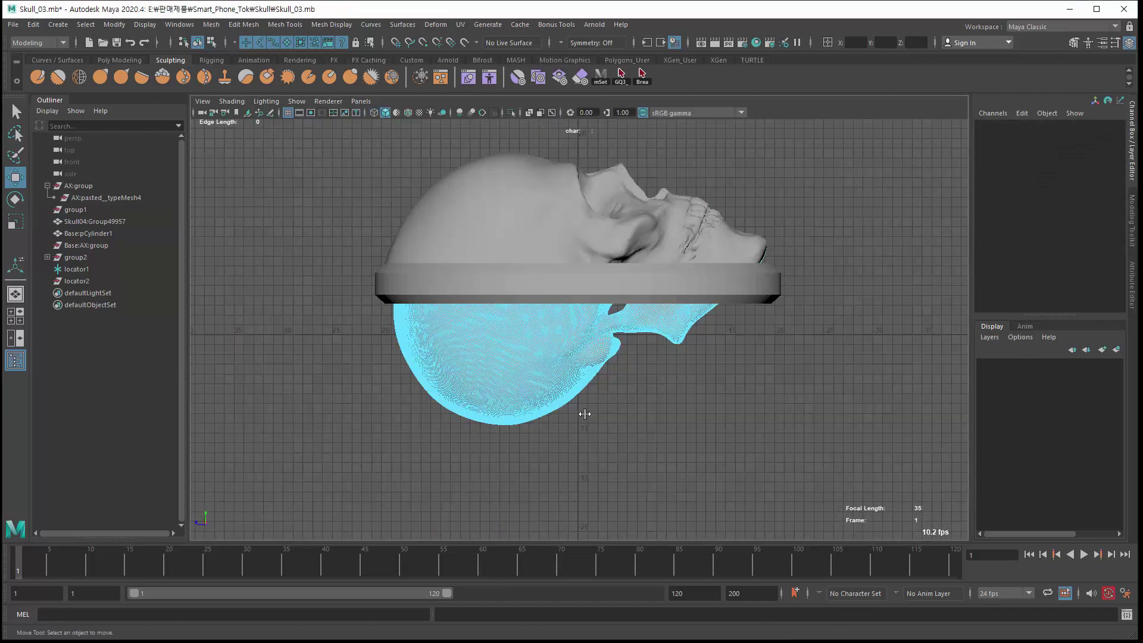
pyautogui.moveTo(365, 284); pyautogui.dragTo(896, 485)
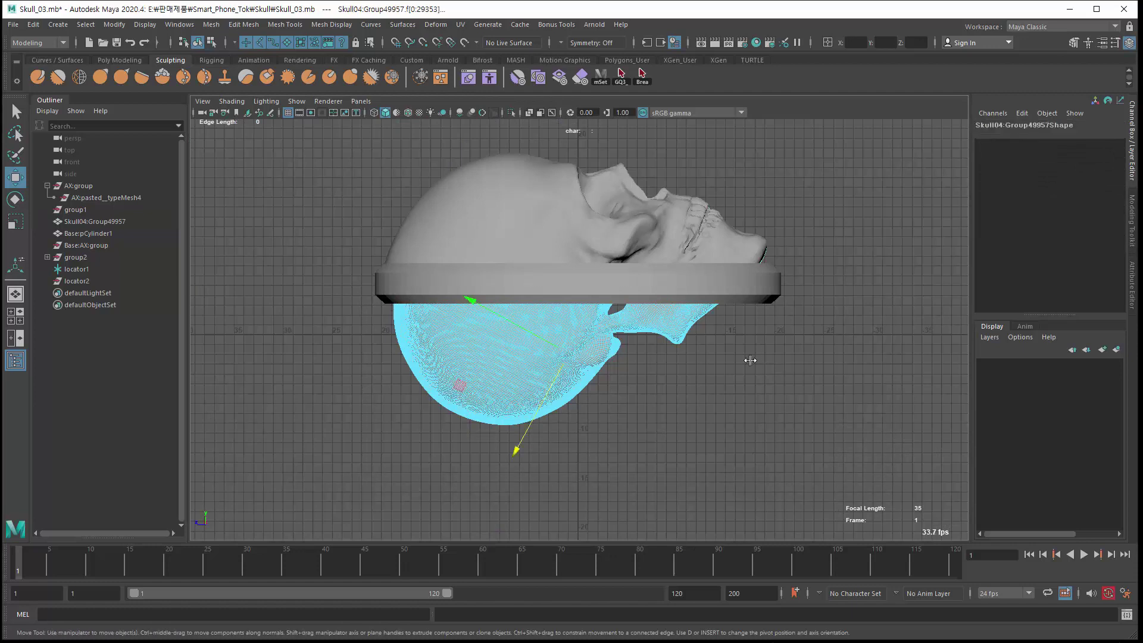
pyautogui.press('F8')
pyautogui.click(375, 383)
pyautogui.press('space')
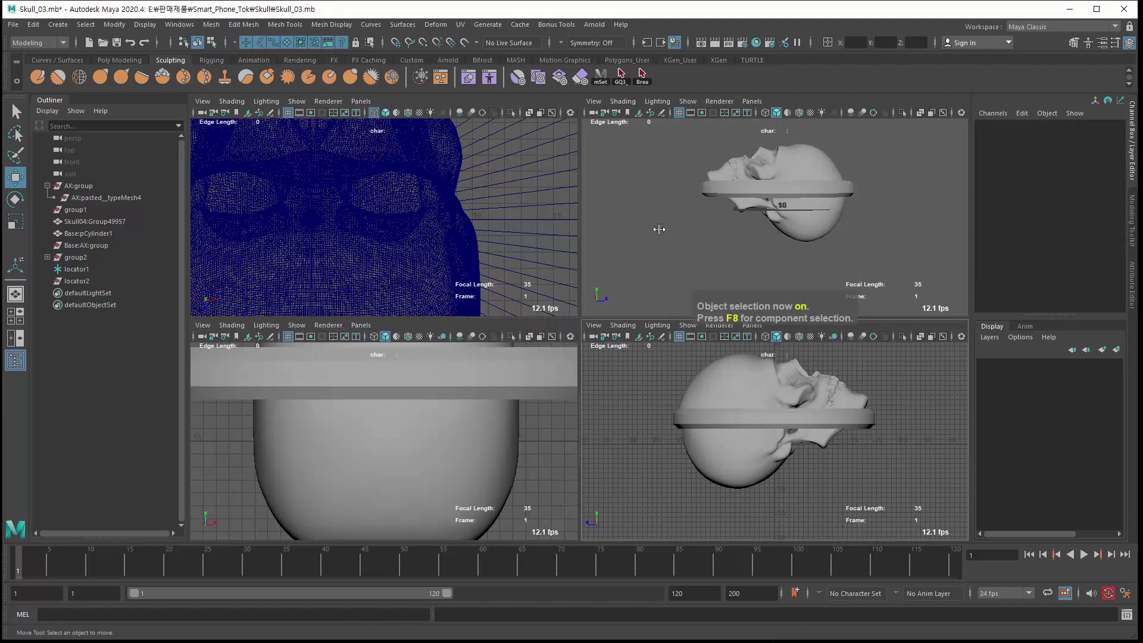
# Select the reference skull grip with the AX lettering in the perspective view and hide it
pyautogui.press('space')
pyautogui.moveTo(339, 197); pyautogui.dragTo(484, 307)
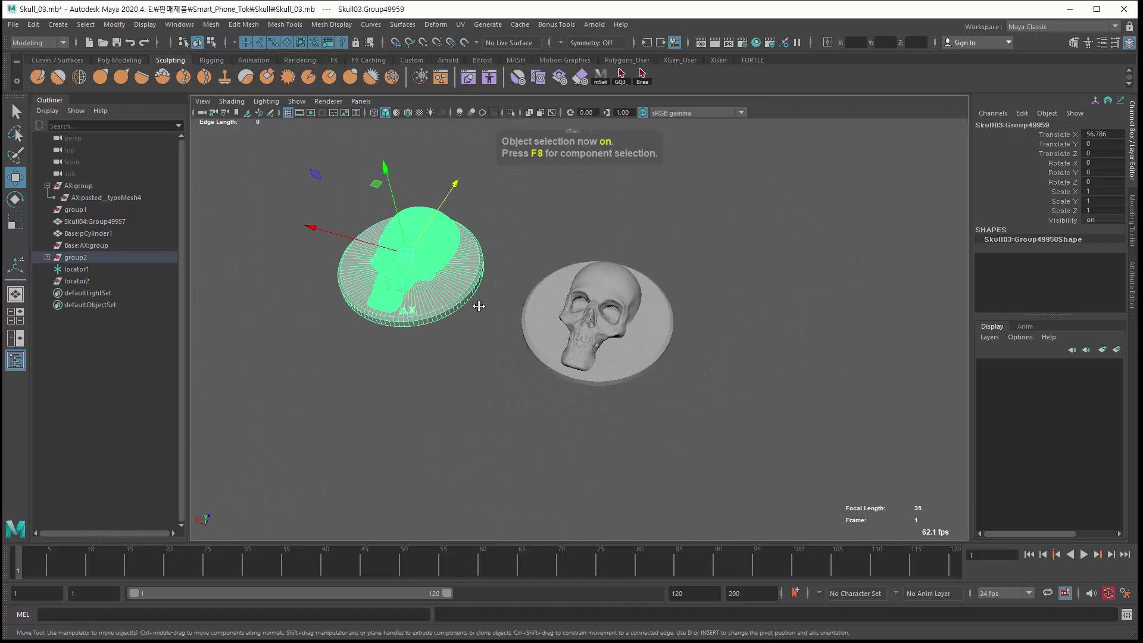
pyautogui.hotkey('ctrl', 'h')
# Select the faces of skull Skull04:Group49957 below the base disc's top in the side view and delete them
pyautogui.click(598, 310)
pyautogui.press('space')
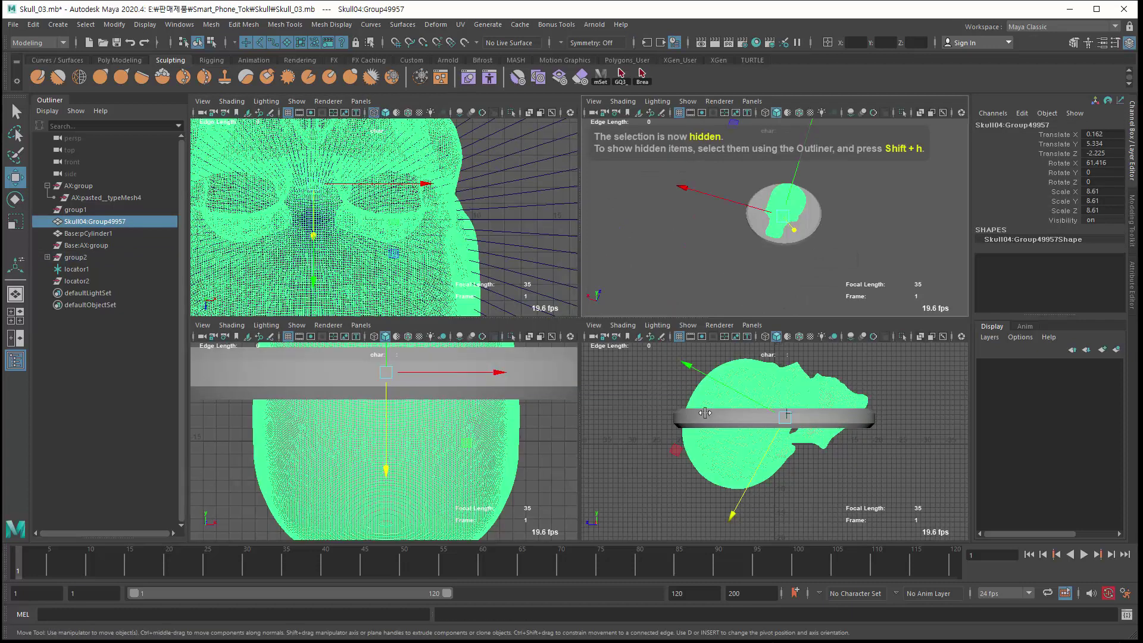
pyautogui.press('space')
pyautogui.moveTo(582, 222); pyautogui.dragTo(582, 260, button='right')
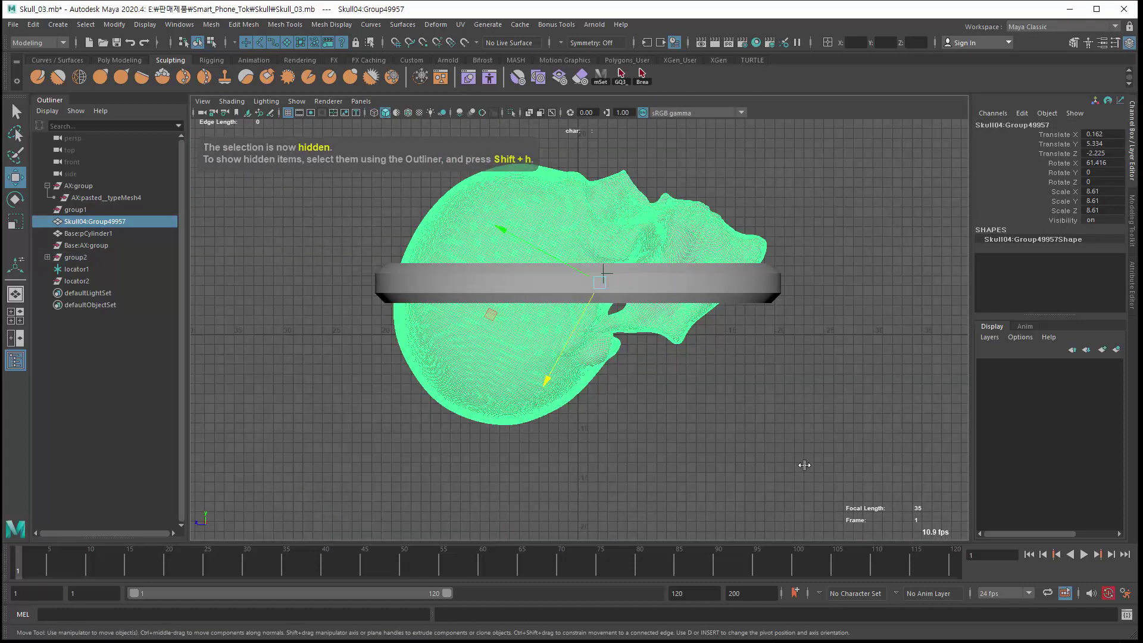
pyautogui.press('Delete')
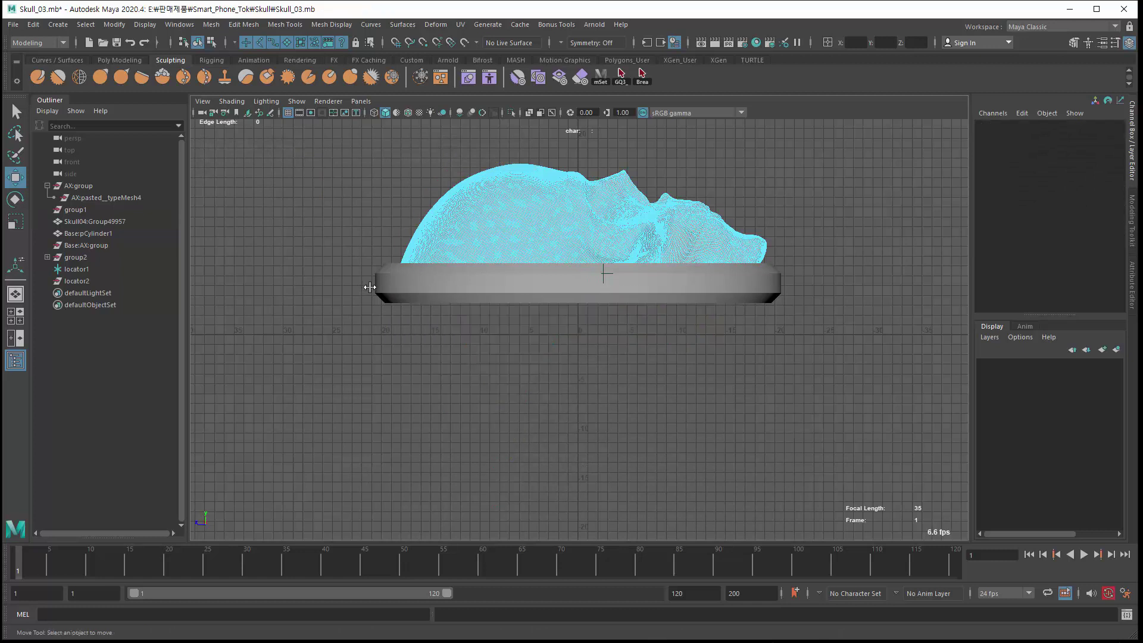
pyautogui.press('F8')
pyautogui.press('F8')
pyautogui.click(338, 310)
# Combine the trimmed skull and the base disc Base:pCylinder1 into a single mesh
pyautogui.press('space')
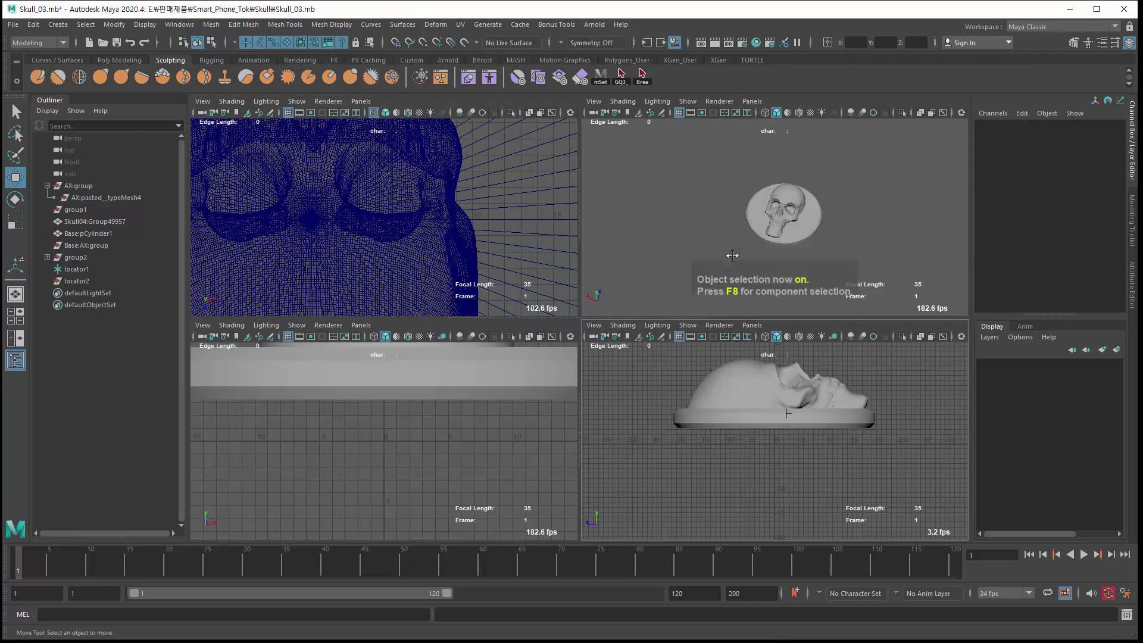
pyautogui.press('space')
pyautogui.click(604, 346)
pyautogui.keyDown('shift'); pyautogui.click(539, 345); pyautogui.keyUp('shift')
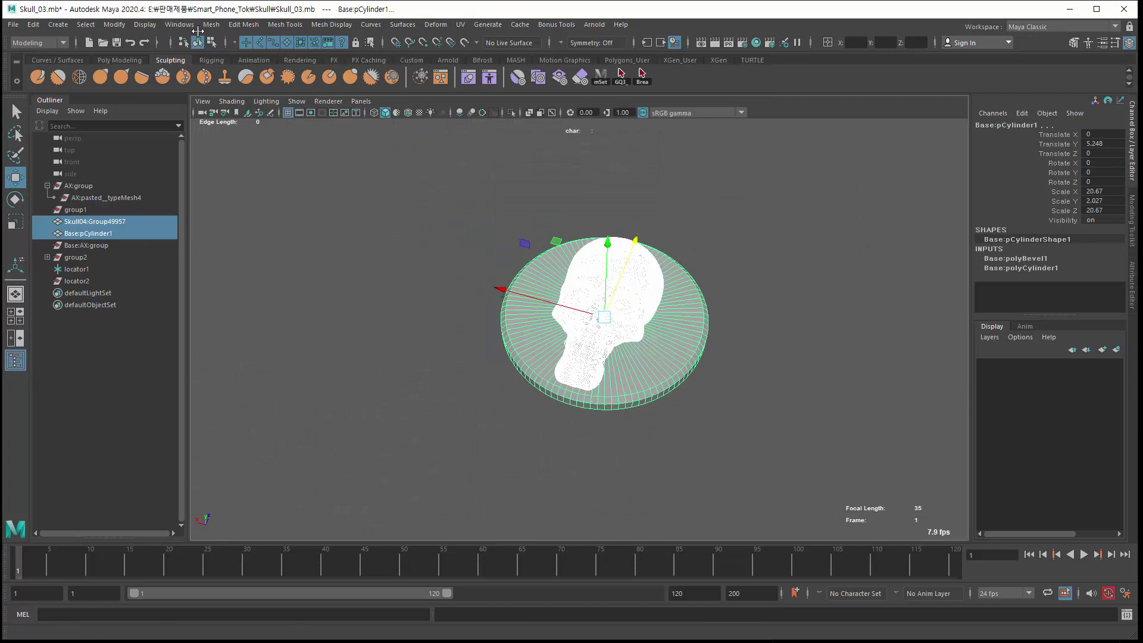
pyautogui.click(114, 25)
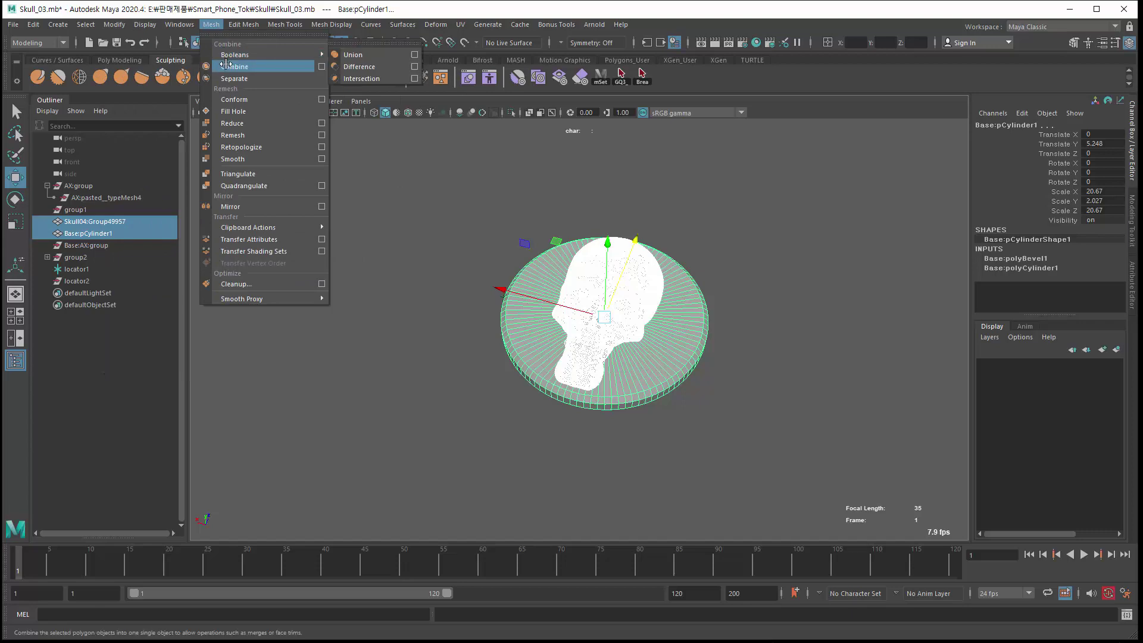
pyautogui.click(229, 66)
pyautogui.click(443, 327)
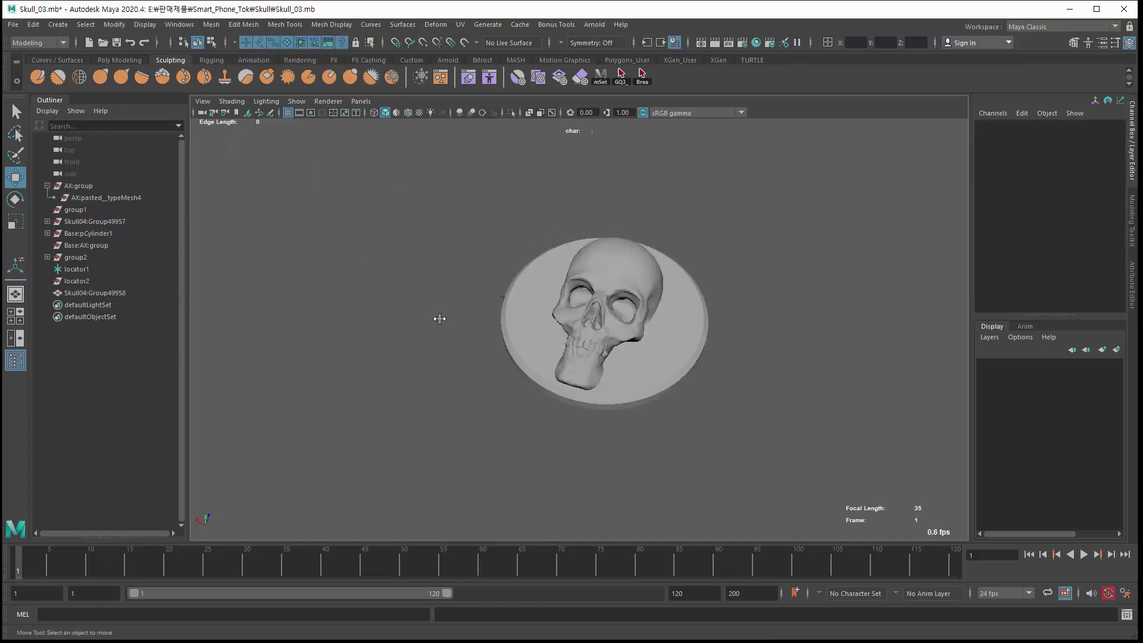
# Examine the combined mesh from close up and from below to check how the skull and disc surfaces intersect
pyautogui.keyDown('alt'); pyautogui.moveTo(439, 319); pyautogui.dragTo(401, 267); pyautogui.keyUp('alt')
pyautogui.keyDown('alt'); pyautogui.moveTo(401, 267); pyautogui.dragTo(735, 347, button='right'); pyautogui.keyUp('alt')
pyautogui.click(458, 298)
pyautogui.keyDown('alt'); pyautogui.moveTo(458, 298); pyautogui.dragTo(461, 427, button='middle'); pyautogui.keyUp('alt')
pyautogui.keyDown('alt'); pyautogui.moveTo(461, 427); pyautogui.dragTo(587, 447, button='right'); pyautogui.keyUp('alt')
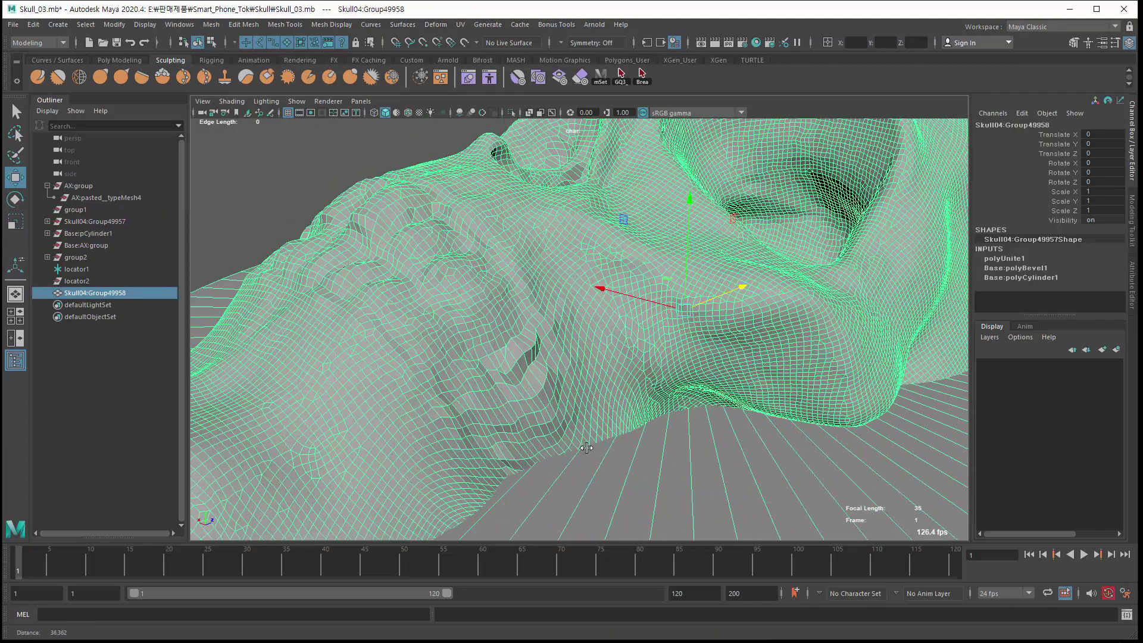
pyautogui.keyDown('alt'); pyautogui.moveTo(587, 446); pyautogui.dragTo(490, 378); pyautogui.keyUp('alt')
pyautogui.keyDown('alt'); pyautogui.moveTo(490, 377); pyautogui.dragTo(497, 411, button='middle'); pyautogui.keyUp('alt')
pyautogui.keyDown('alt'); pyautogui.moveTo(498, 411); pyautogui.dragTo(526, 344, button='right'); pyautogui.keyUp('alt')
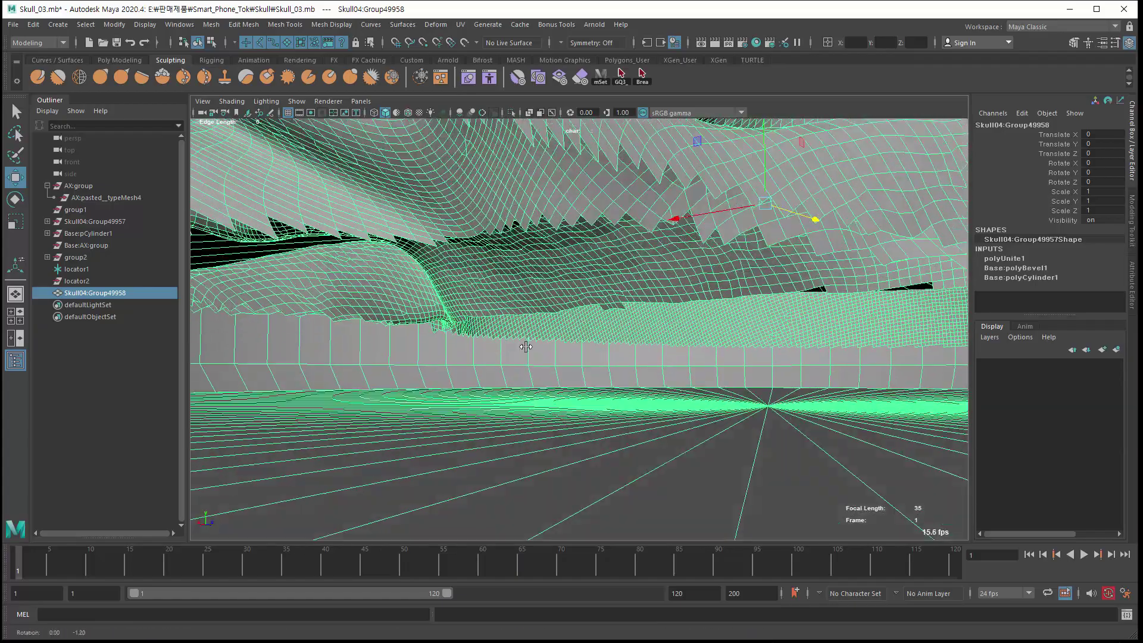
pyautogui.keyDown('alt'); pyautogui.moveTo(525, 345); pyautogui.dragTo(526, 380); pyautogui.keyUp('alt')
pyautogui.keyDown('alt'); pyautogui.moveTo(526, 381); pyautogui.dragTo(568, 385, button='right'); pyautogui.keyUp('alt')
pyautogui.keyDown('alt'); pyautogui.moveTo(490, 363); pyautogui.dragTo(482, 369, button='right'); pyautogui.keyUp('alt')
pyautogui.keyDown('alt'); pyautogui.moveTo(482, 370); pyautogui.dragTo(436, 399); pyautogui.keyUp('alt')
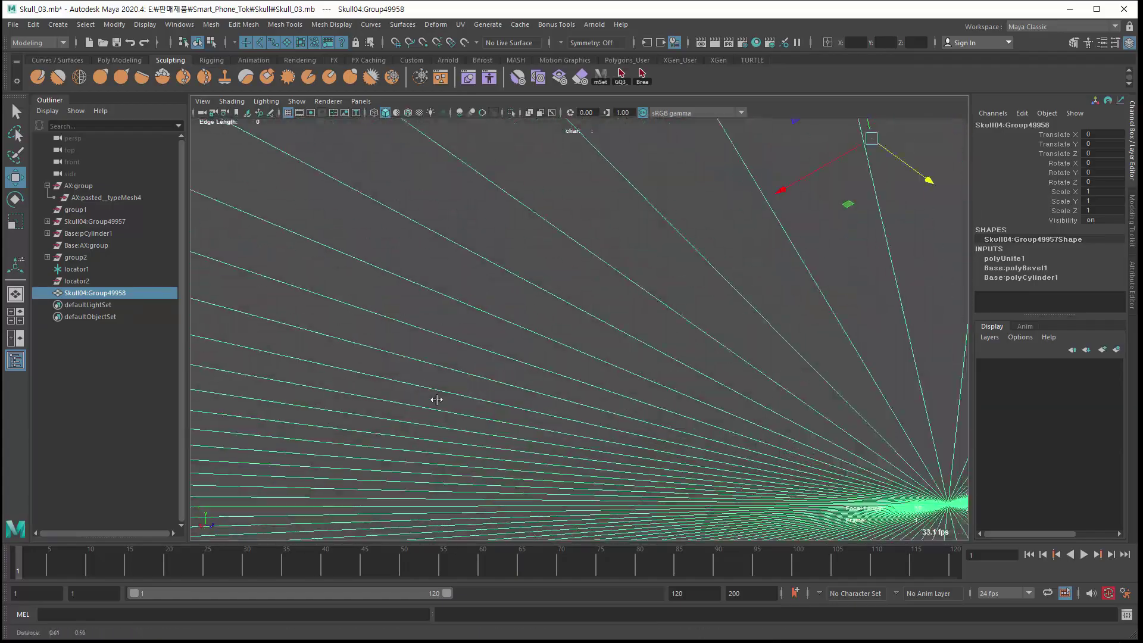
pyautogui.keyDown('alt'); pyautogui.moveTo(437, 398); pyautogui.dragTo(518, 403, button='right'); pyautogui.keyUp('alt')
pyautogui.keyDown('alt'); pyautogui.moveTo(518, 403); pyautogui.dragTo(500, 343); pyautogui.keyUp('alt')
pyautogui.keyDown('alt'); pyautogui.moveTo(500, 343); pyautogui.dragTo(506, 347, button='right'); pyautogui.keyUp('alt')
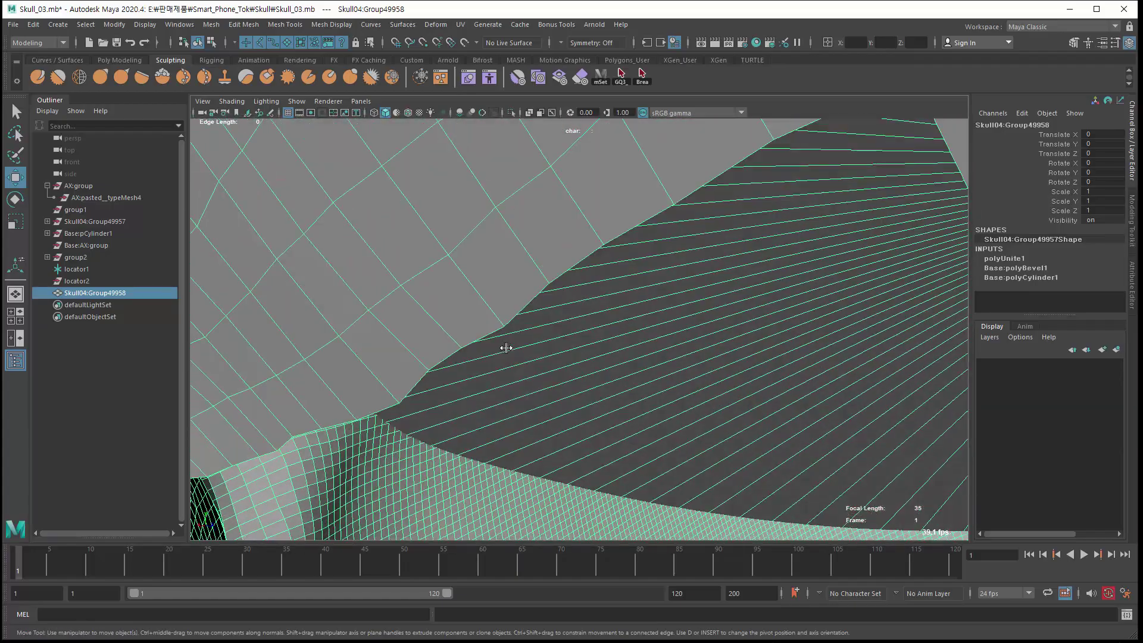
pyautogui.keyDown('alt'); pyautogui.moveTo(506, 347); pyautogui.dragTo(397, 367); pyautogui.keyUp('alt')
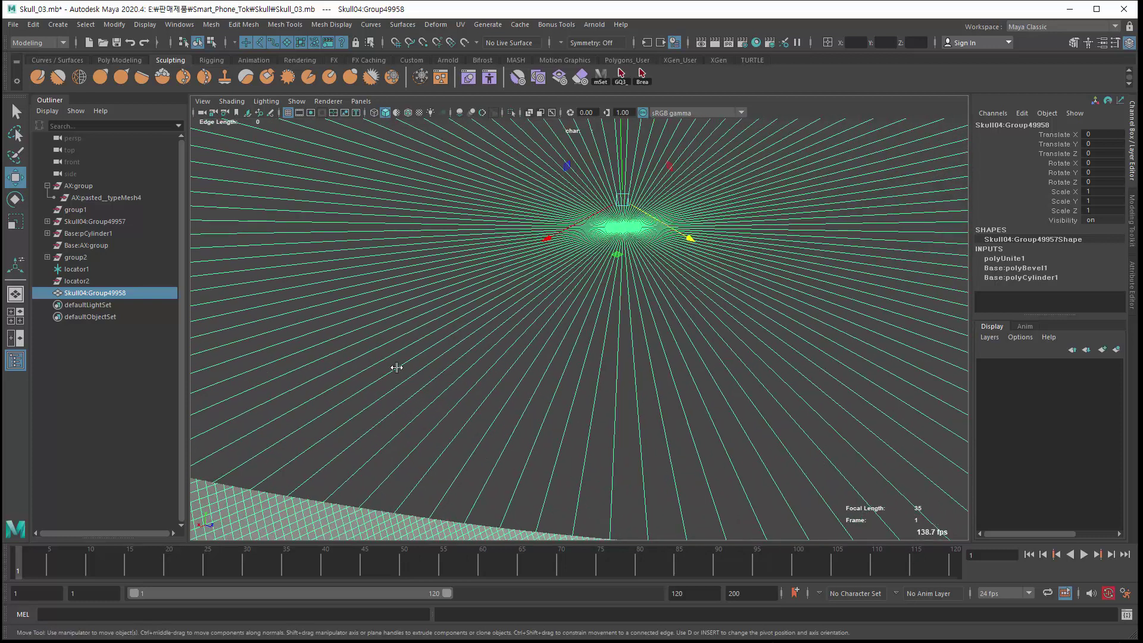
# Set the perspective camera's focal length to 15 and inspect the combined mesh up close
pyautogui.click(203, 113)
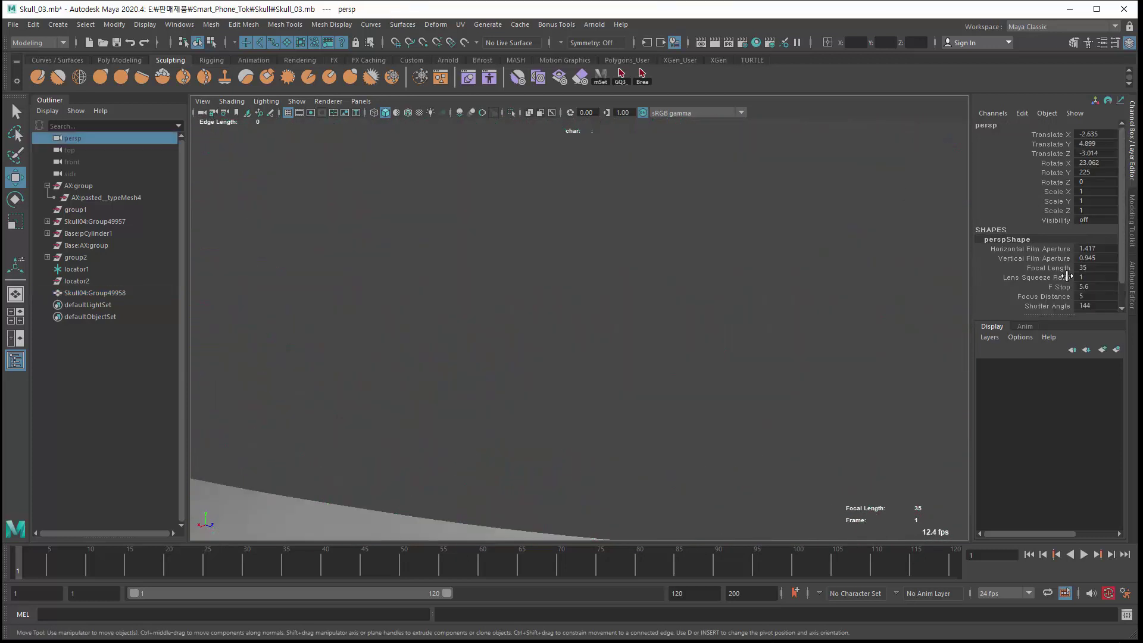
pyautogui.click(1090, 267)
pyautogui.press('Return')
pyautogui.keyDown('alt'); pyautogui.moveTo(521, 326); pyautogui.dragTo(327, 388); pyautogui.keyUp('alt')
pyautogui.keyDown('alt'); pyautogui.moveTo(327, 388); pyautogui.dragTo(335, 341, button='middle'); pyautogui.keyUp('alt')
pyautogui.keyDown('alt'); pyautogui.moveTo(335, 341); pyautogui.dragTo(348, 331); pyautogui.keyUp('alt')
pyautogui.click(396, 424)
pyautogui.keyDown('alt'); pyautogui.moveTo(401, 387); pyautogui.dragTo(442, 395); pyautogui.keyUp('alt')
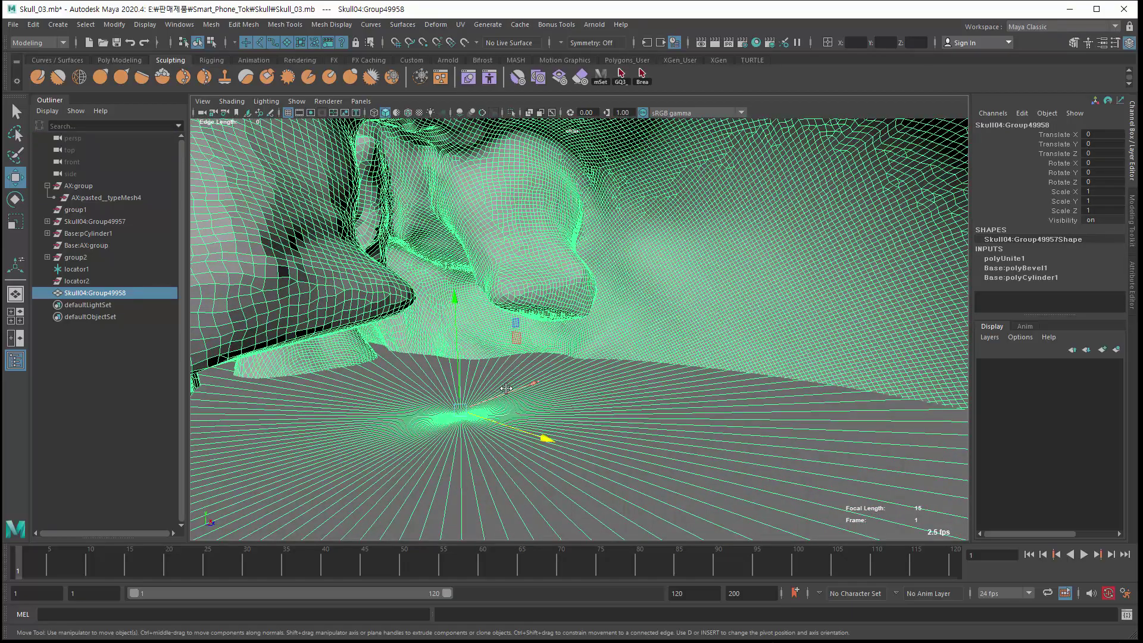
pyautogui.keyDown('alt'); pyautogui.moveTo(506, 388); pyautogui.dragTo(429, 309, button='right'); pyautogui.keyUp('alt')
pyautogui.keyDown('alt'); pyautogui.moveTo(429, 308); pyautogui.dragTo(544, 322); pyautogui.keyUp('alt')
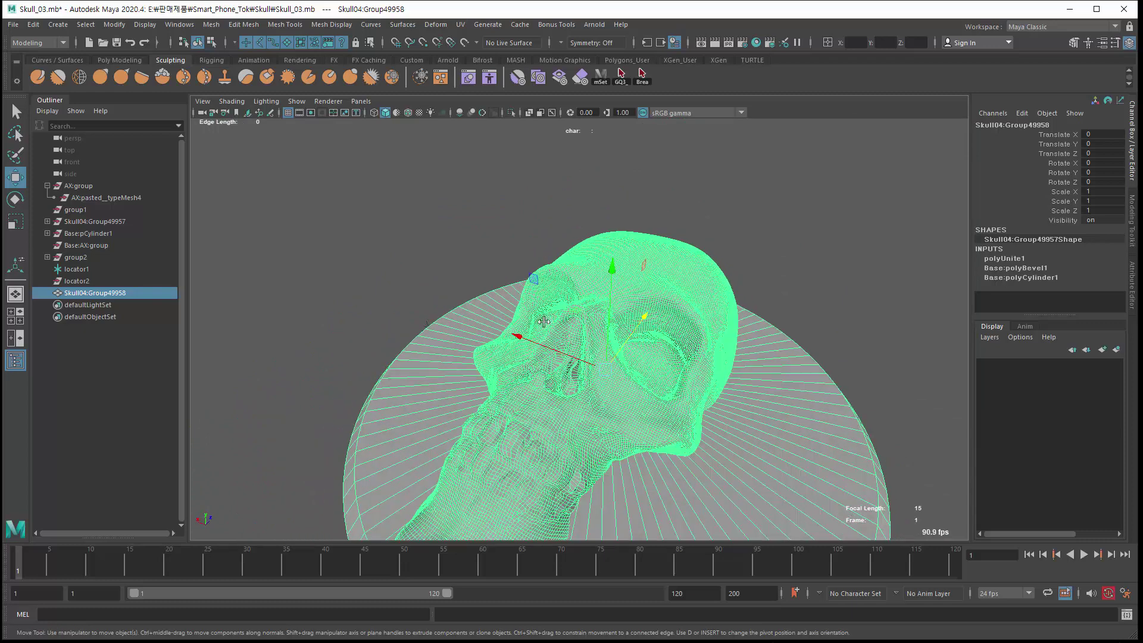
pyautogui.keyDown('alt'); pyautogui.moveTo(544, 321); pyautogui.dragTo(513, 303, button='right'); pyautogui.keyUp('alt')
pyautogui.keyDown('alt'); pyautogui.moveTo(513, 303); pyautogui.dragTo(545, 369); pyautogui.keyUp('alt')
# Set the perspective camera's focal length to 35 and review the whole skull on its disc
pyautogui.click(203, 112)
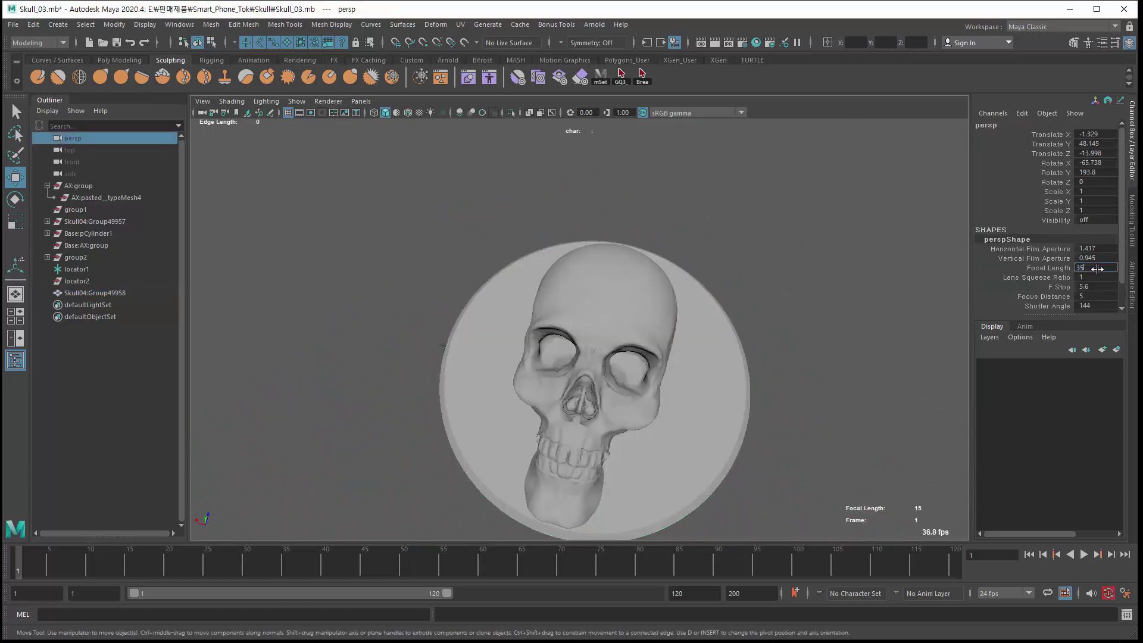
pyautogui.press('Return')
pyautogui.keyDown('alt'); pyautogui.moveTo(324, 378); pyautogui.dragTo(222, 312, button='right'); pyautogui.keyUp('alt')
pyautogui.keyDown('alt'); pyautogui.moveTo(222, 312); pyautogui.dragTo(441, 391); pyautogui.keyUp('alt')
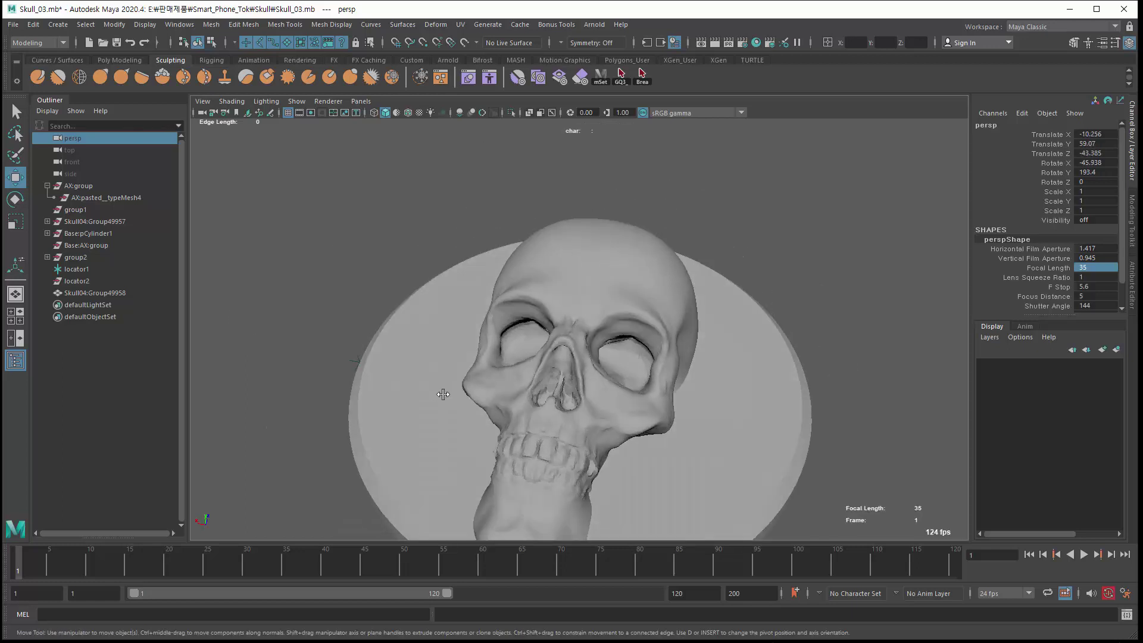
# Separate the combined mesh into individual skull and disc pieces
pyautogui.click(441, 390)
pyautogui.click(214, 28)
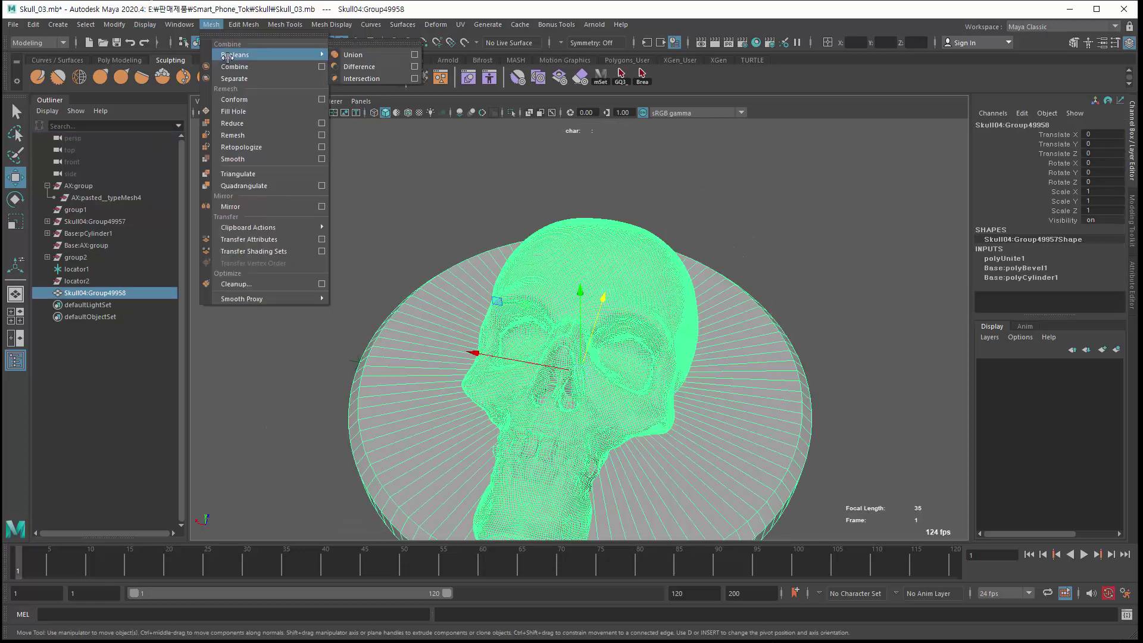
pyautogui.click(230, 78)
pyautogui.click(447, 173)
# Merge the skull and the base disc into one mesh with a Boolean Union
pyautogui.keyDown('alt'); pyautogui.moveTo(448, 173); pyautogui.dragTo(532, 248); pyautogui.keyUp('alt')
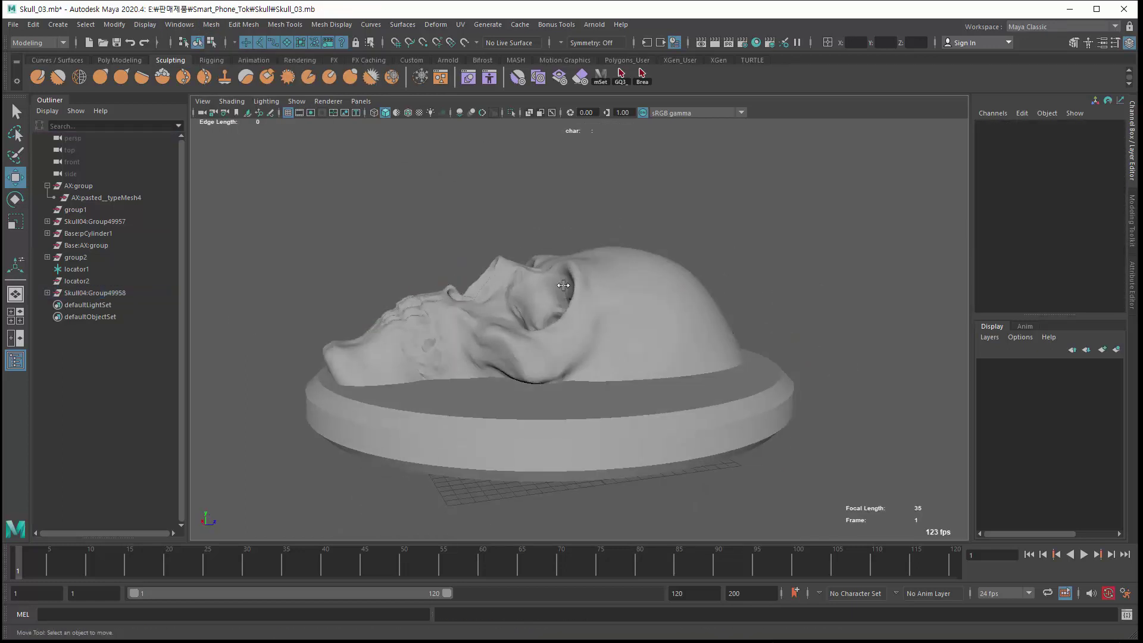
pyautogui.click(564, 372)
pyautogui.keyDown('shift'); pyautogui.click(559, 410); pyautogui.keyUp('shift')
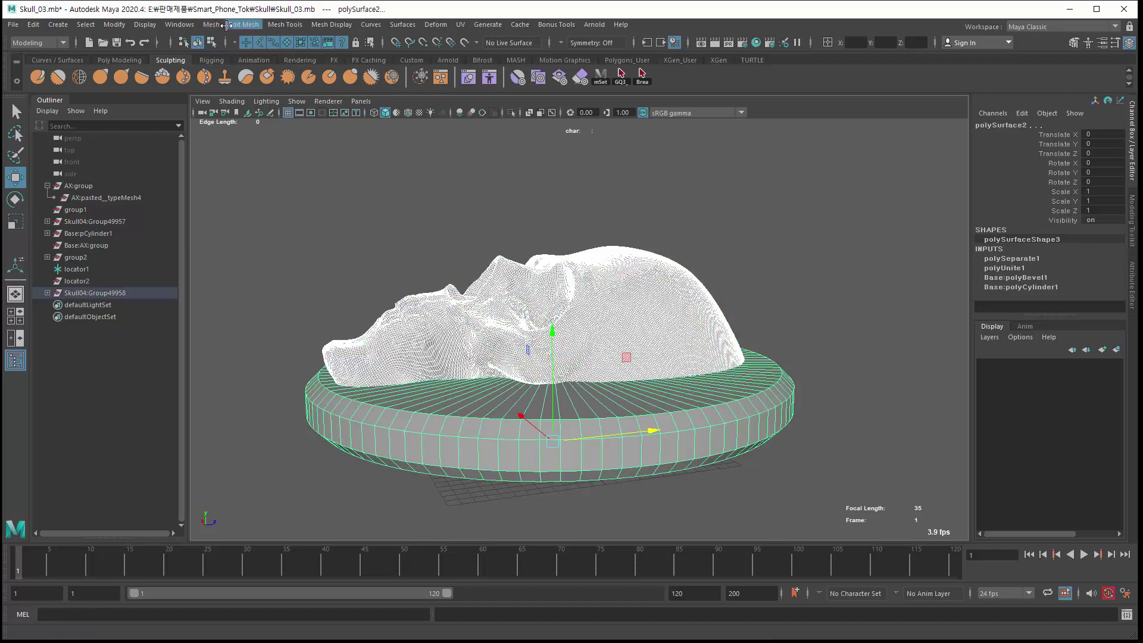
pyautogui.click(212, 24)
pyautogui.moveTo(238, 54)
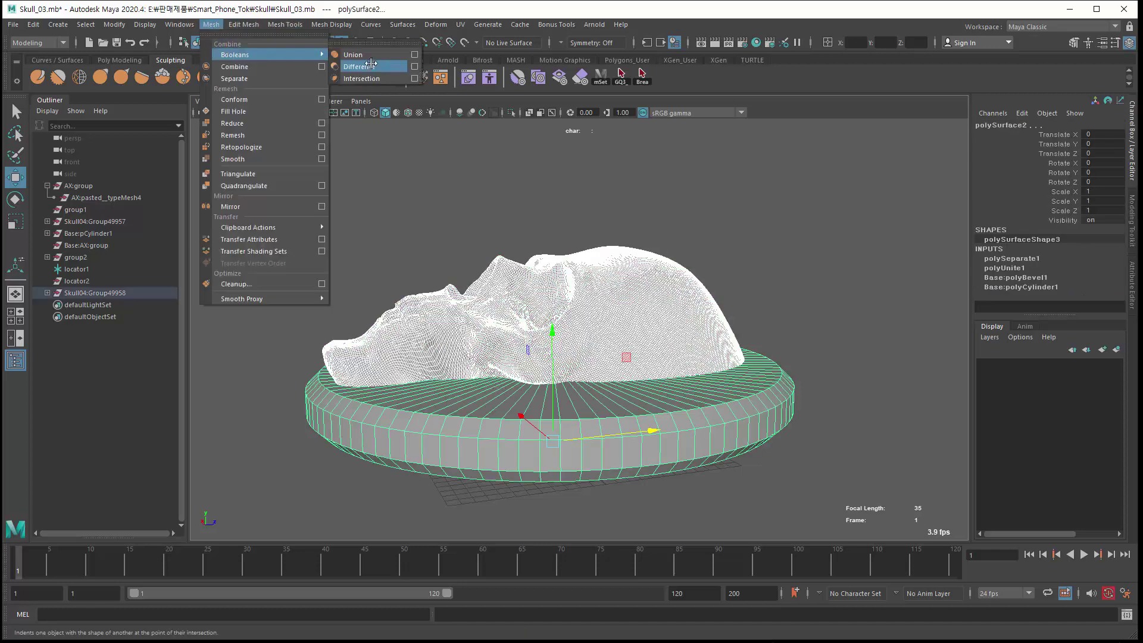
pyautogui.click(366, 54)
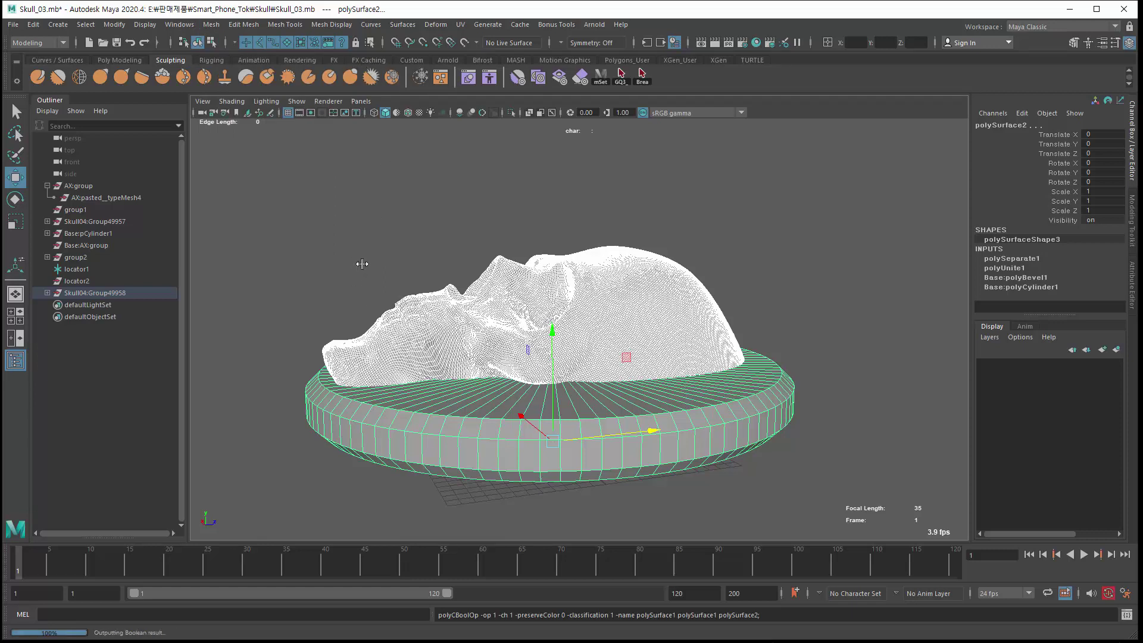
pyautogui.click(369, 308)
# Examine the united mesh inside and outside, especially the seam where the skull meets the disc
pyautogui.keyDown('alt'); pyautogui.moveTo(357, 385); pyautogui.dragTo(357, 373); pyautogui.keyUp('alt')
pyautogui.keyDown('alt'); pyautogui.moveTo(357, 373); pyautogui.dragTo(760, 462, button='right'); pyautogui.keyUp('alt')
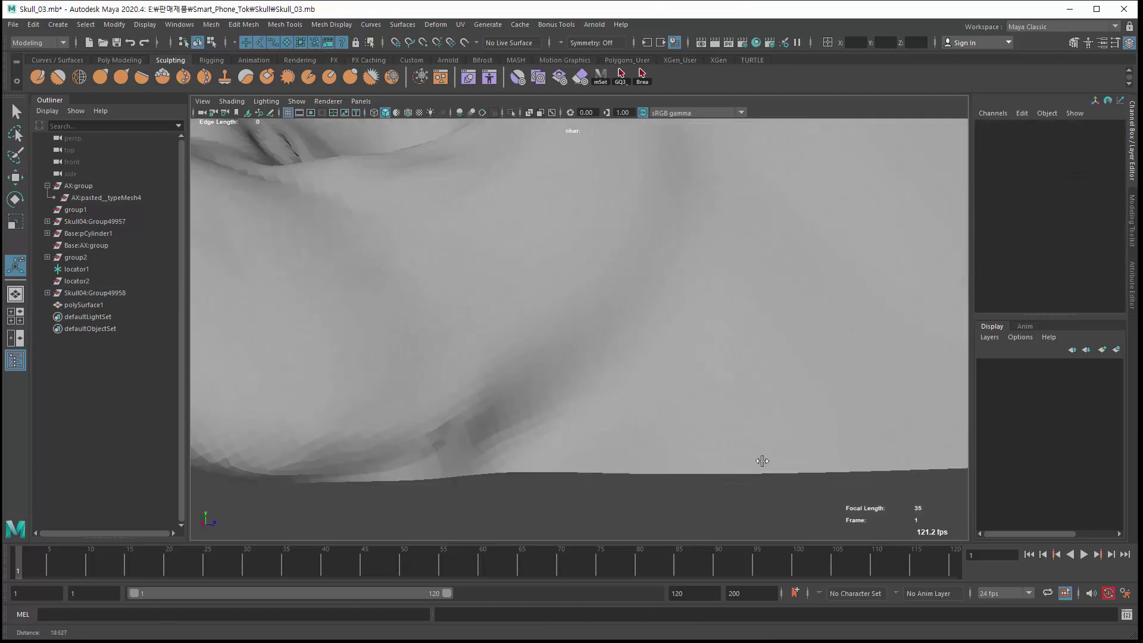
pyautogui.keyDown('alt'); pyautogui.moveTo(496, 384); pyautogui.dragTo(498, 363); pyautogui.keyUp('alt')
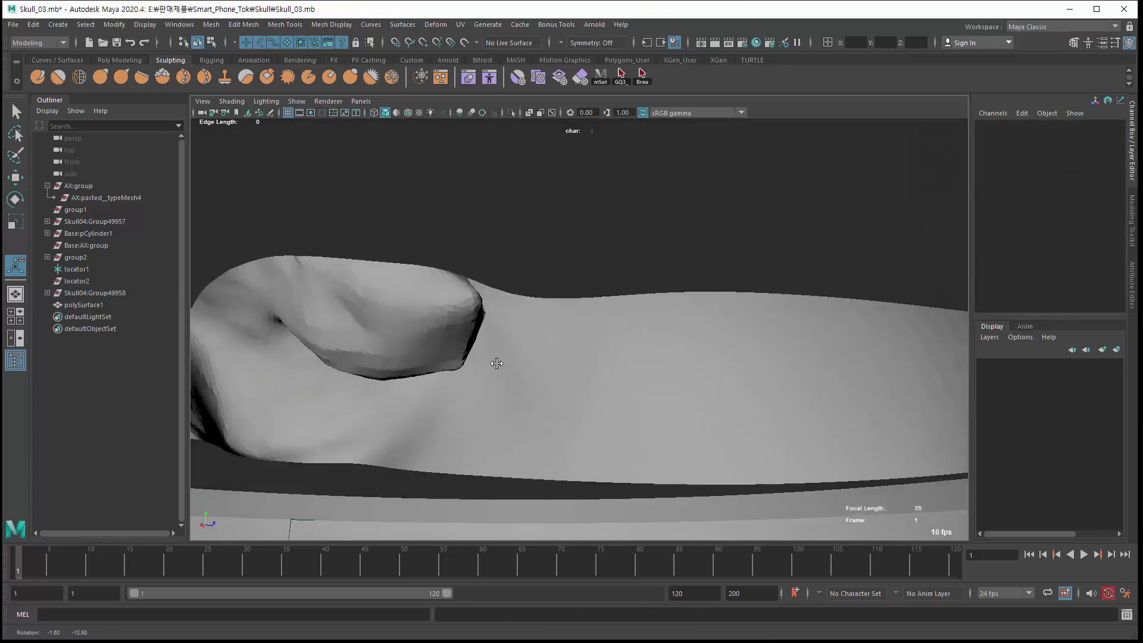
pyautogui.click(332, 391)
pyautogui.keyDown('alt'); pyautogui.moveTo(306, 473); pyautogui.dragTo(292, 505); pyautogui.keyUp('alt')
pyautogui.keyDown('alt'); pyautogui.moveTo(769, 506); pyautogui.dragTo(472, 446, button='right'); pyautogui.keyUp('alt')
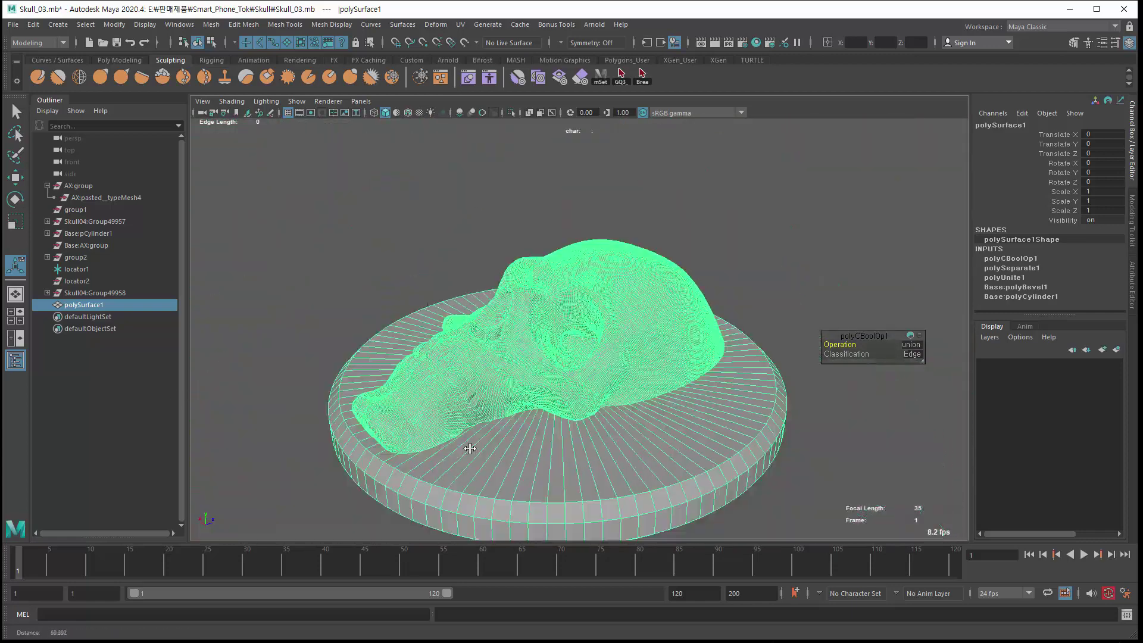
pyautogui.keyDown('alt'); pyautogui.moveTo(572, 438); pyautogui.dragTo(637, 434); pyautogui.keyUp('alt')
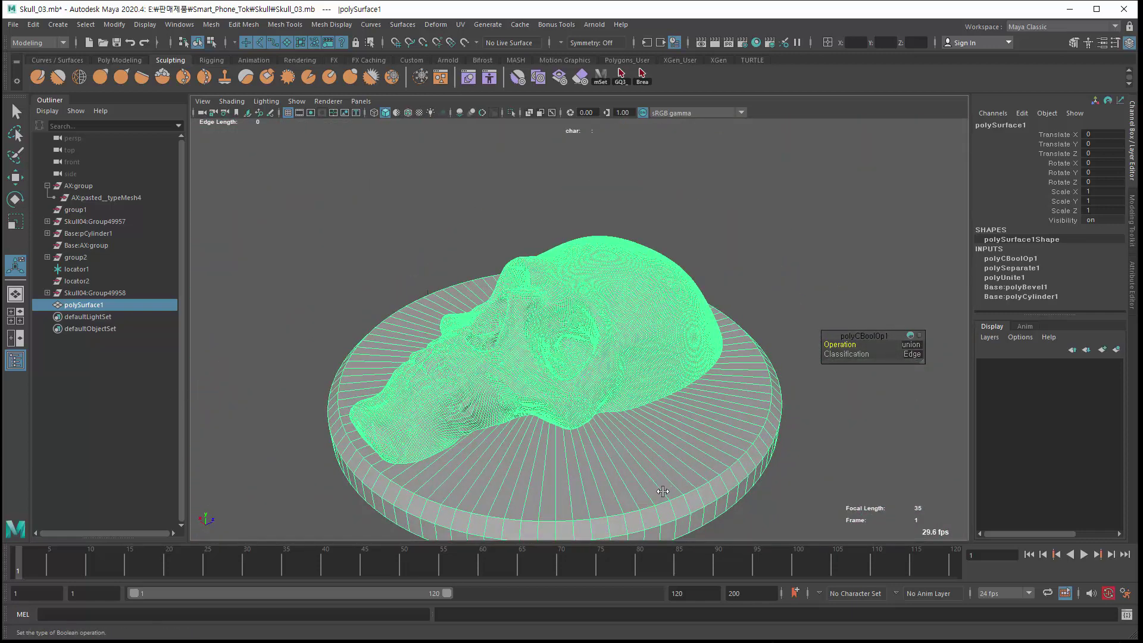
pyautogui.keyDown('alt'); pyautogui.moveTo(444, 458); pyautogui.dragTo(472, 454); pyautogui.keyUp('alt')
pyautogui.keyDown('alt'); pyautogui.moveTo(472, 454); pyautogui.dragTo(536, 464, button='right'); pyautogui.keyUp('alt')
pyautogui.keyDown('alt'); pyautogui.moveTo(581, 426); pyautogui.dragTo(534, 439); pyautogui.keyUp('alt')
pyautogui.keyDown('alt'); pyautogui.moveTo(533, 387); pyautogui.dragTo(548, 352, button='middle'); pyautogui.keyUp('alt')
pyautogui.keyDown('alt'); pyautogui.moveTo(549, 352); pyautogui.dragTo(534, 378, button='right'); pyautogui.keyUp('alt')
pyautogui.keyDown('alt'); pyautogui.moveTo(534, 378); pyautogui.dragTo(589, 357, button='middle'); pyautogui.keyUp('alt')
# Pick several edges along the seam between skull and disc and inspect how the two surfaces connect
pyautogui.moveTo(585, 360); pyautogui.dragTo(584, 326, button='right')
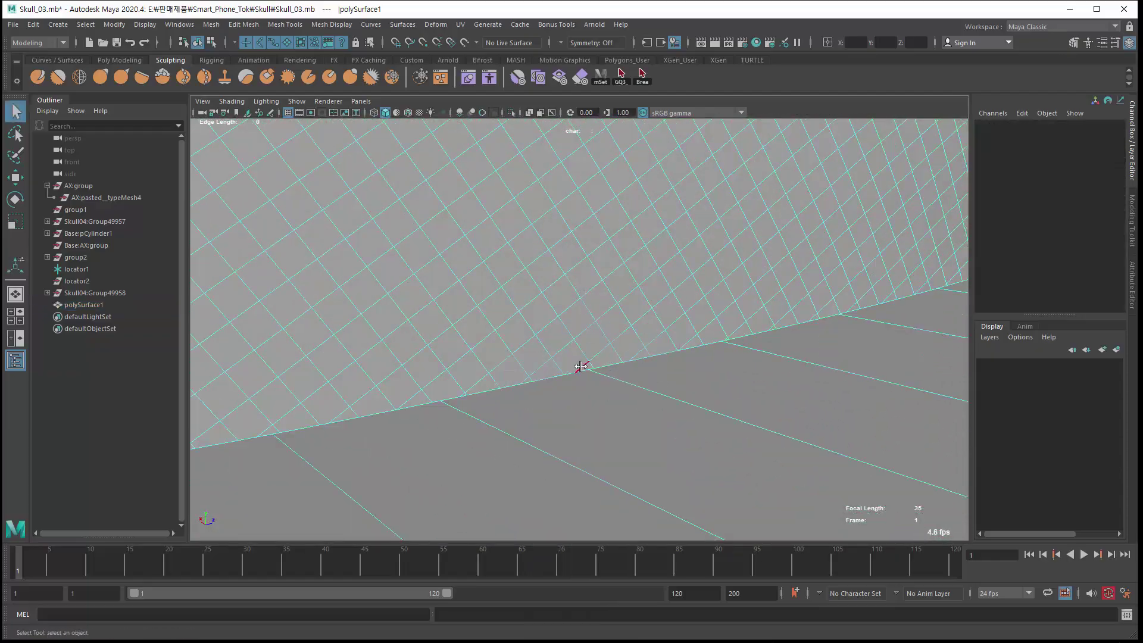
pyautogui.click(583, 372)
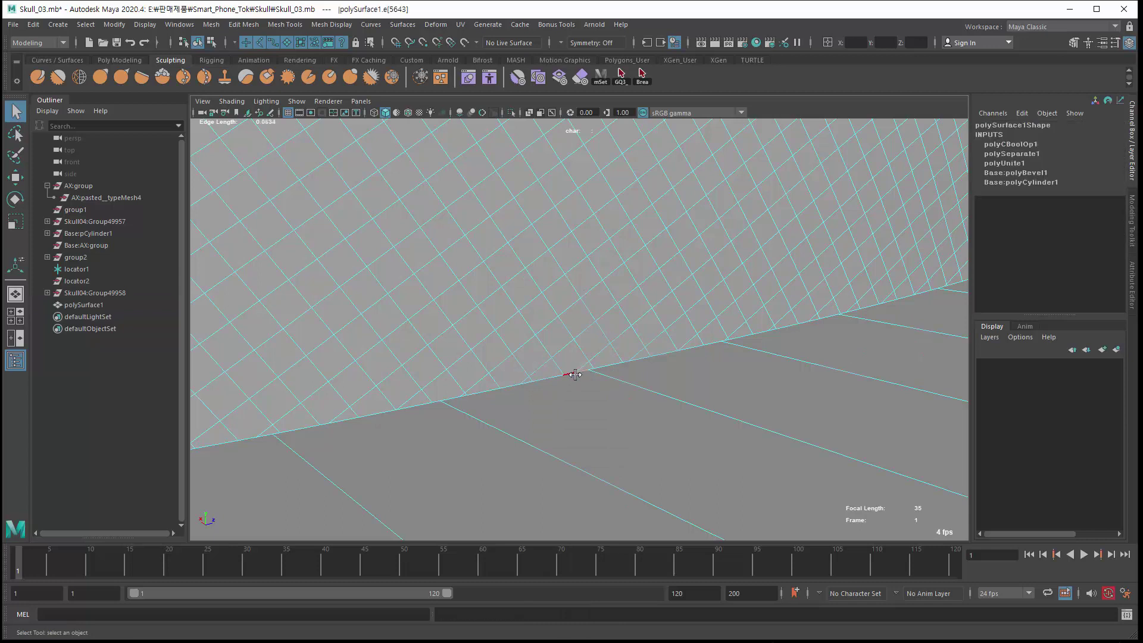
pyautogui.click(534, 380)
pyautogui.click(458, 398)
pyautogui.click(483, 393)
pyautogui.keyDown('alt'); pyautogui.moveTo(536, 410); pyautogui.dragTo(148, 322, button='right'); pyautogui.keyUp('alt')
pyautogui.keyDown('alt'); pyautogui.moveTo(388, 304); pyautogui.dragTo(411, 351); pyautogui.keyUp('alt')
pyautogui.press('F8')
pyautogui.press('F8')
pyautogui.keyDown('alt'); pyautogui.moveTo(465, 320); pyautogui.dragTo(693, 410, button='right'); pyautogui.keyUp('alt')
pyautogui.keyDown('alt'); pyautogui.moveTo(692, 410); pyautogui.dragTo(612, 291); pyautogui.keyUp('alt')
pyautogui.keyDown('alt'); pyautogui.moveTo(609, 338); pyautogui.dragTo(357, 298, button='right'); pyautogui.keyUp('alt')
pyautogui.keyDown('alt'); pyautogui.moveTo(357, 298); pyautogui.dragTo(470, 288); pyautogui.keyUp('alt')
# Show the last hidden object, the reference skull grip with the AX lettering
pyautogui.click(299, 255)
pyautogui.keyDown('alt'); pyautogui.moveTo(469, 289); pyautogui.dragTo(386, 342, button='right'); pyautogui.keyUp('alt')
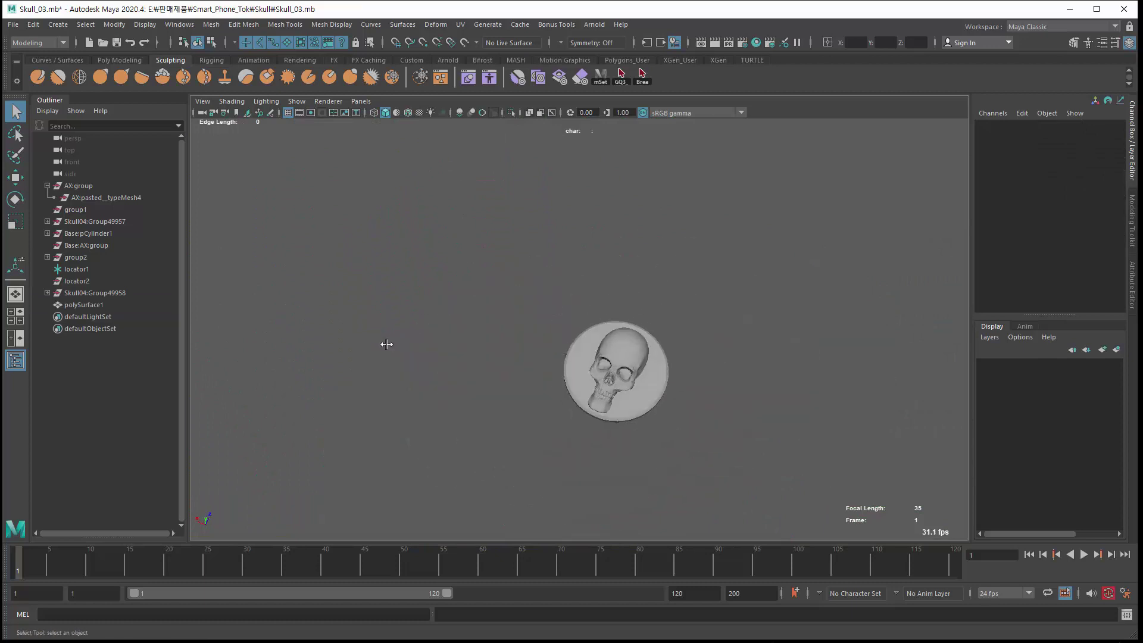
pyautogui.hotkey('ctrl', 'shift', 'h')
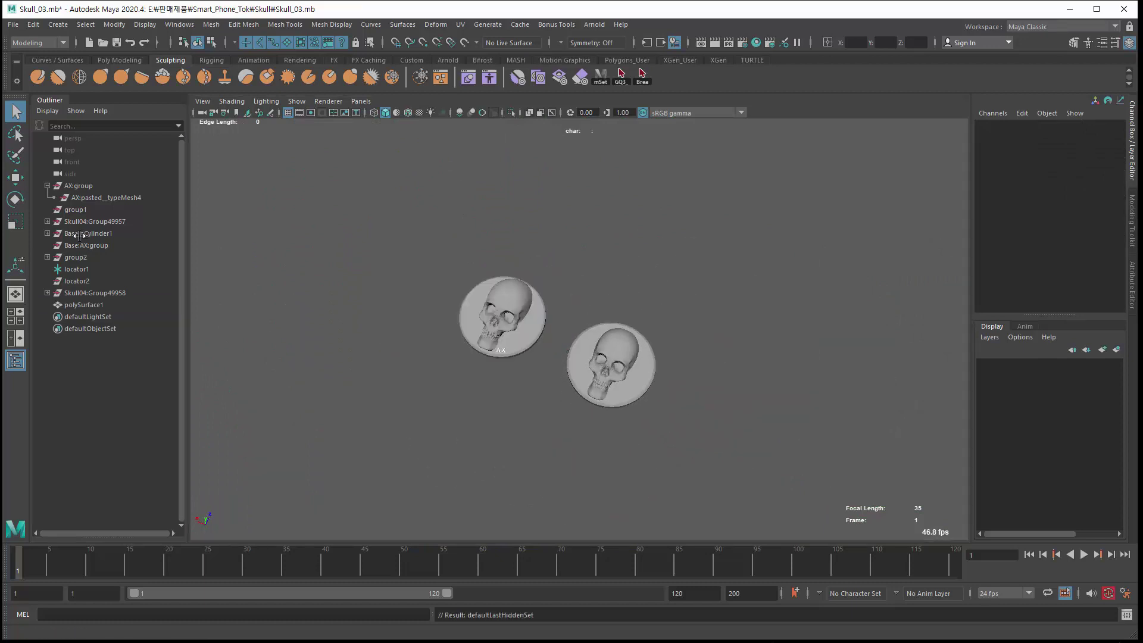
# Compare the AX lettering on the reference skull grip with the plain united skull and disc mesh
pyautogui.scroll(5, 374, 338)
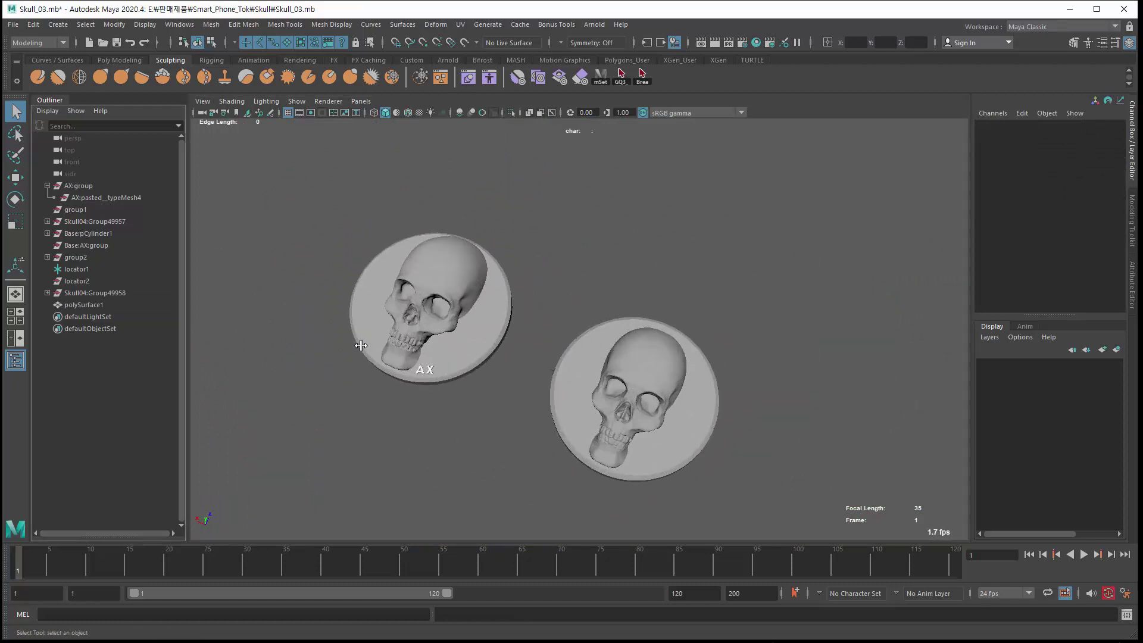
pyautogui.click(420, 368)
pyautogui.scroll(4, 285, 399)
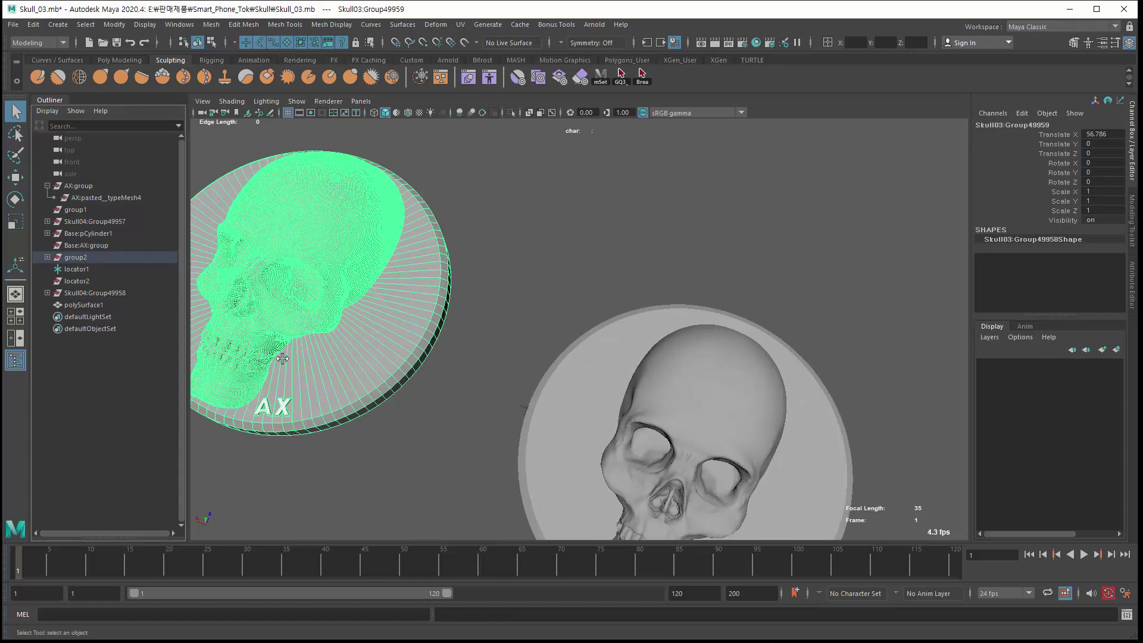
pyautogui.keyDown('alt'); pyautogui.moveTo(314, 403); pyautogui.dragTo(683, 427); pyautogui.keyUp('alt')
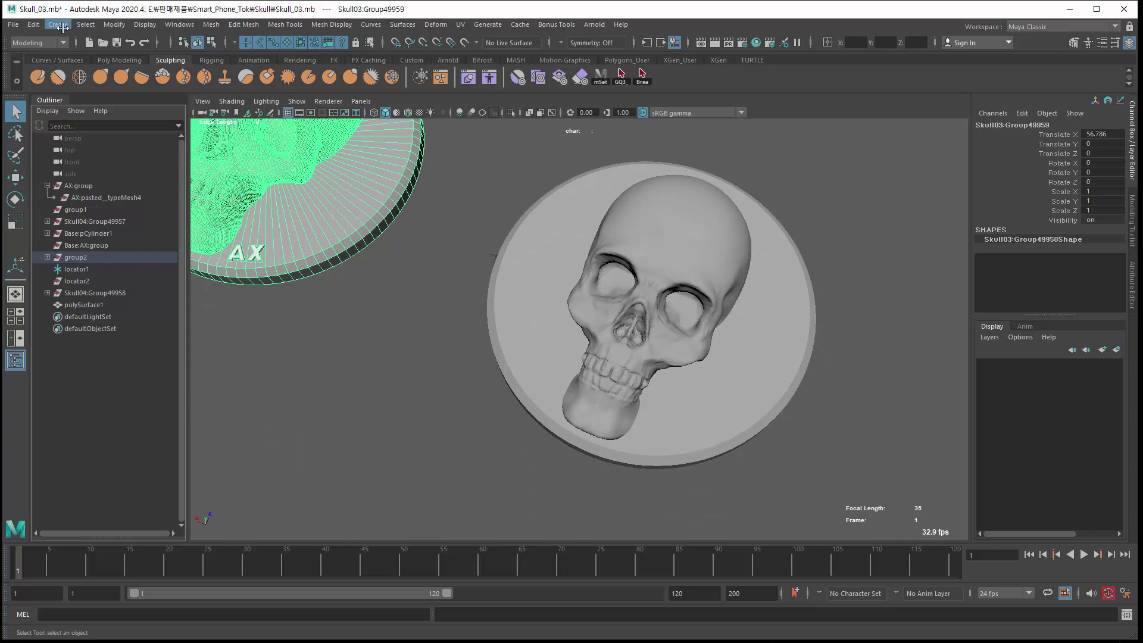
# Look through the Plug-in Manager for the Type.mll plug-in that provides 3D text, and close it
pyautogui.click(64, 26)
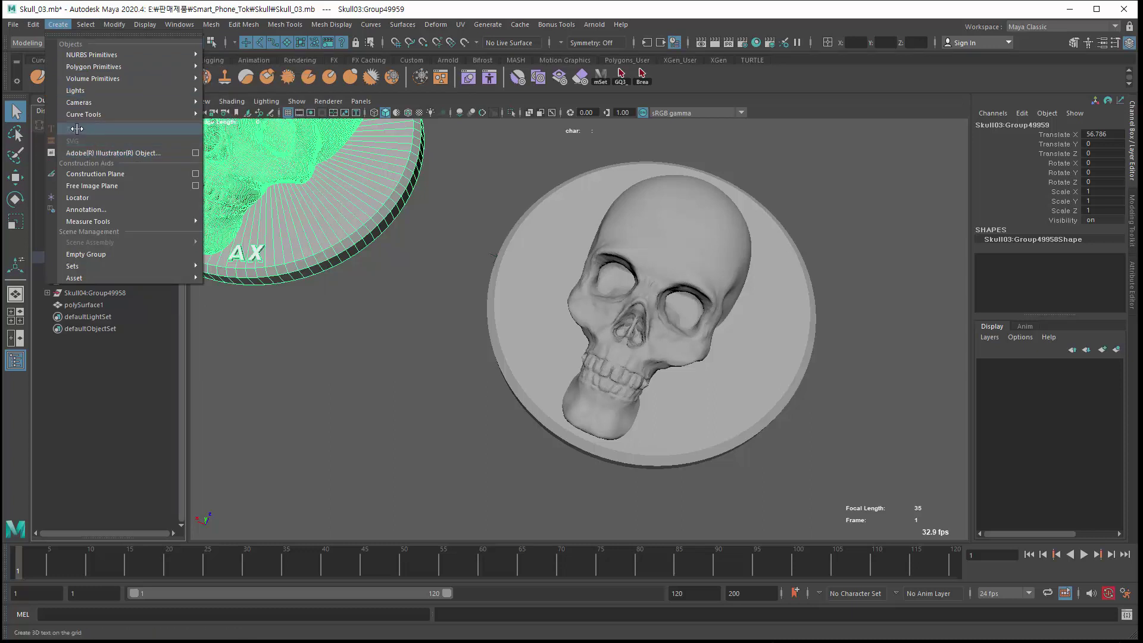
pyautogui.click(180, 25)
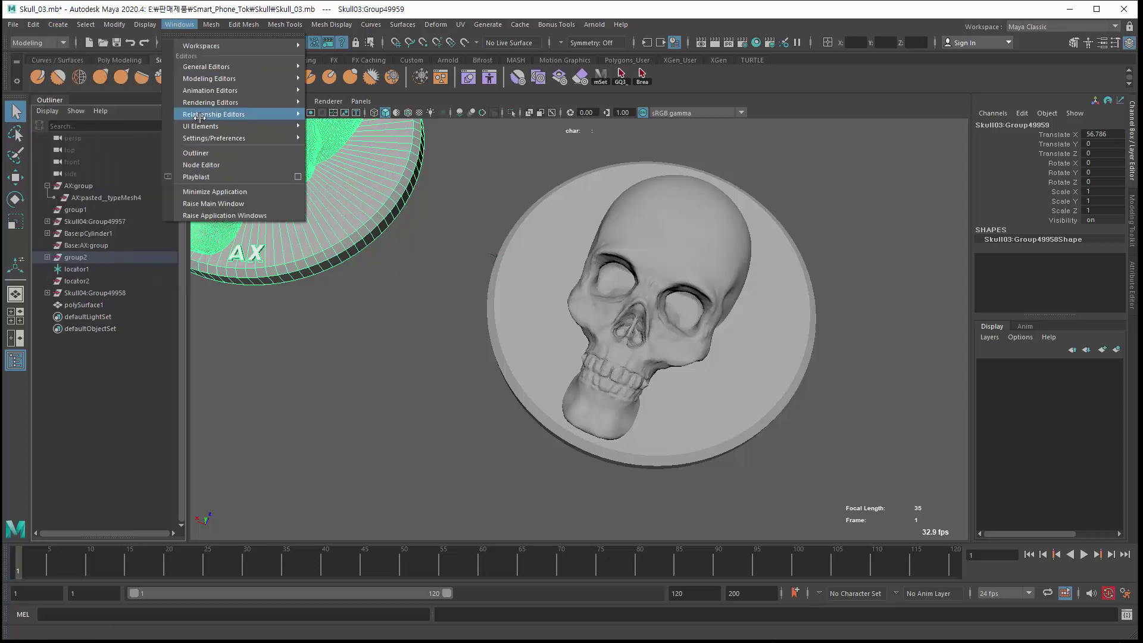
pyautogui.moveTo(280, 138)
pyautogui.click(352, 215)
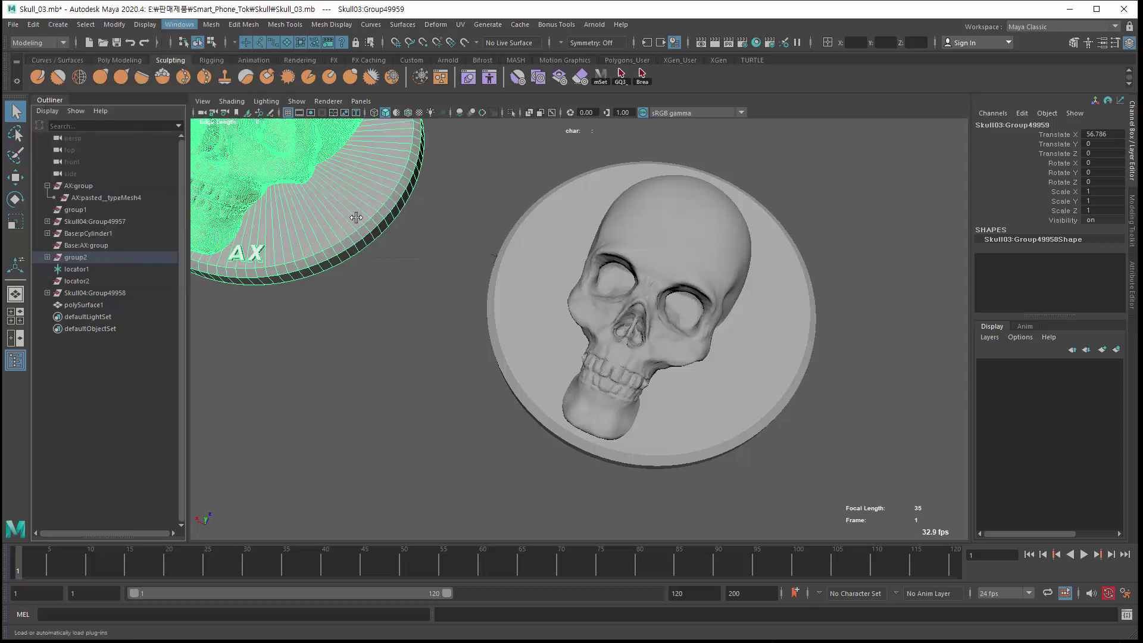
pyautogui.scroll(-15, 561, 284)
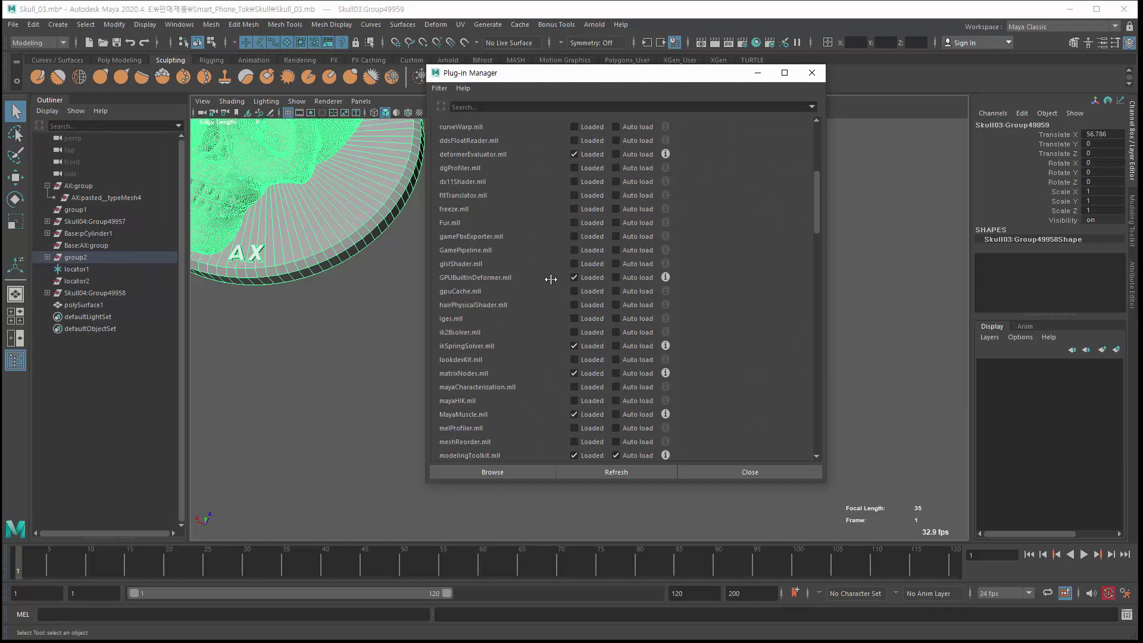
pyautogui.scroll(-4, 549, 278)
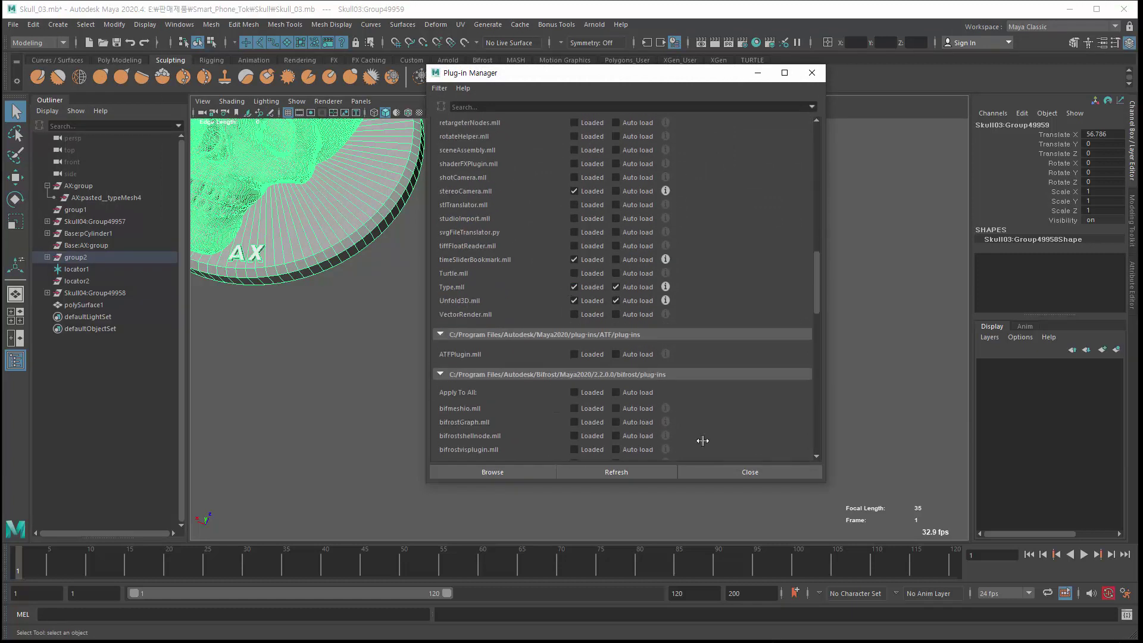
pyautogui.click(757, 471)
# Create a default 3D Type object in the scene, view it beside the skull grips, and delete it
pyautogui.click(59, 25)
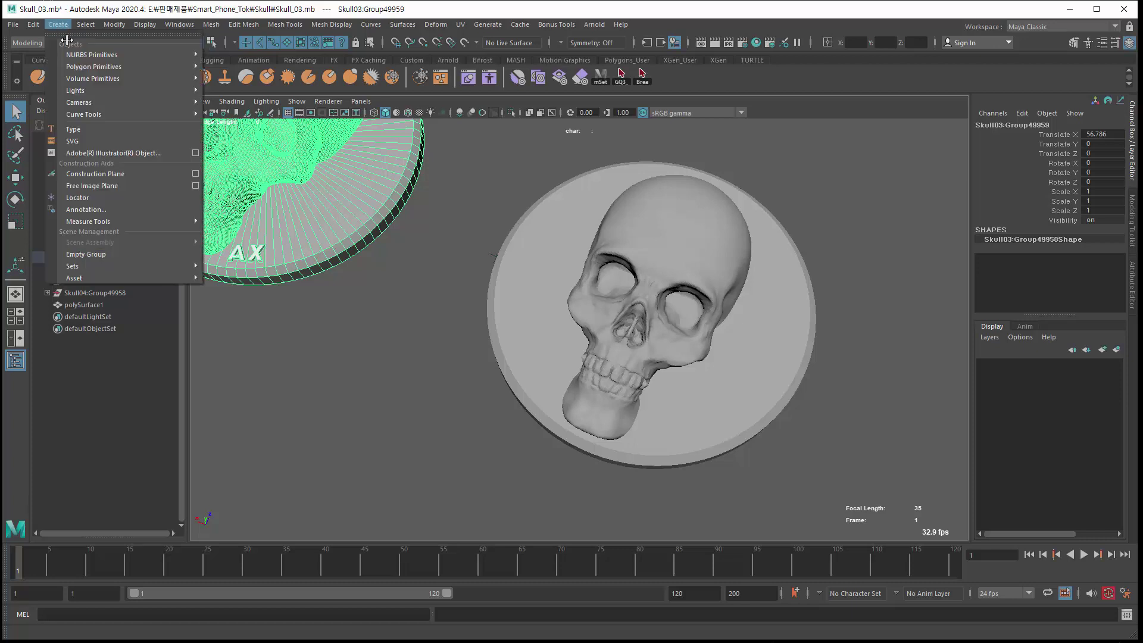
pyautogui.click(103, 132)
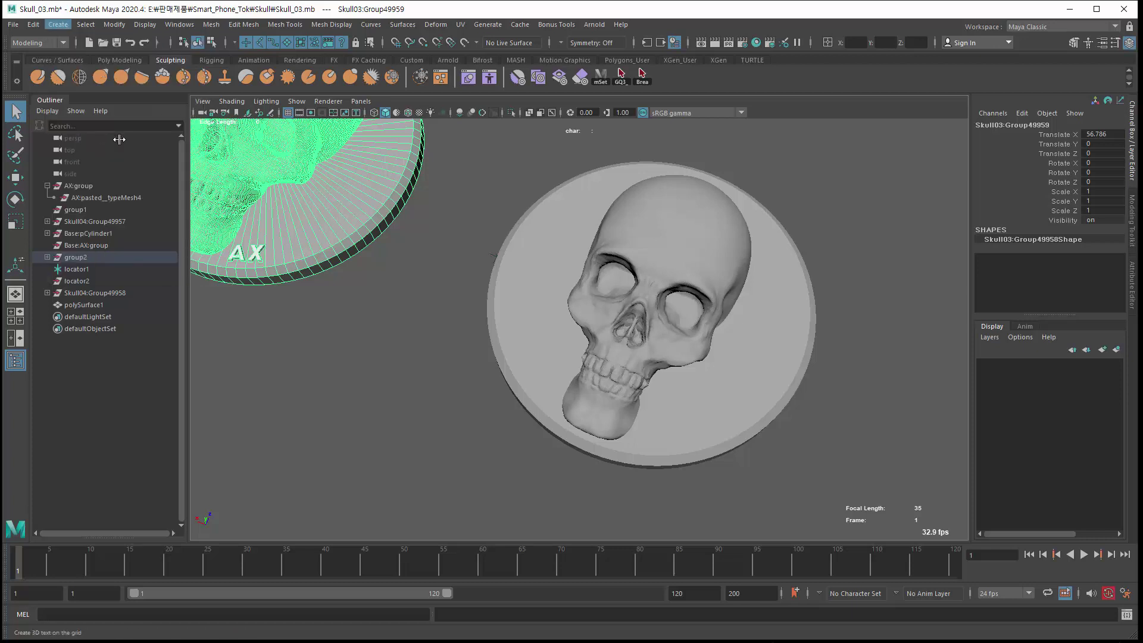
pyautogui.keyDown('alt'); pyautogui.moveTo(396, 236); pyautogui.dragTo(379, 302); pyautogui.keyUp('alt')
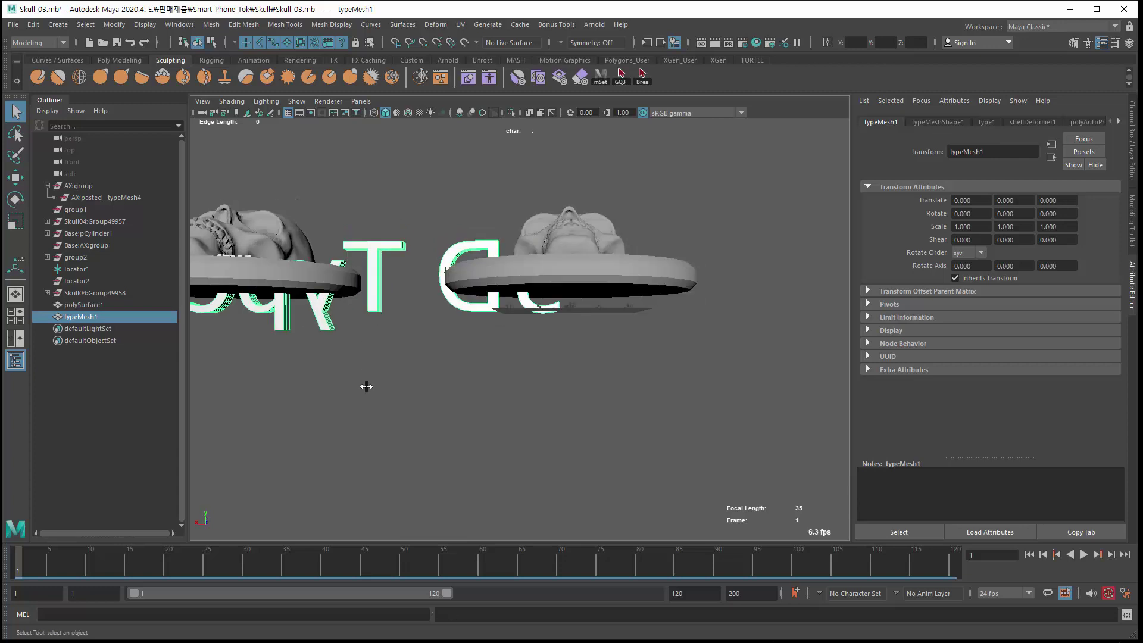
pyautogui.keyDown('alt'); pyautogui.moveTo(366, 363); pyautogui.dragTo(364, 322); pyautogui.keyUp('alt')
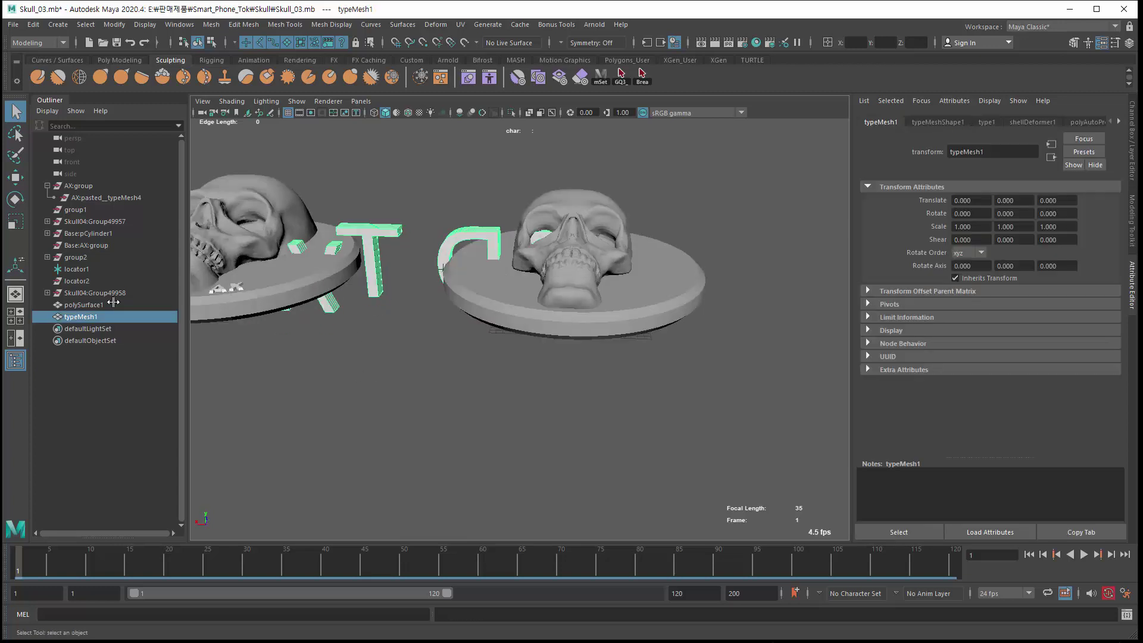
pyautogui.press('Delete')
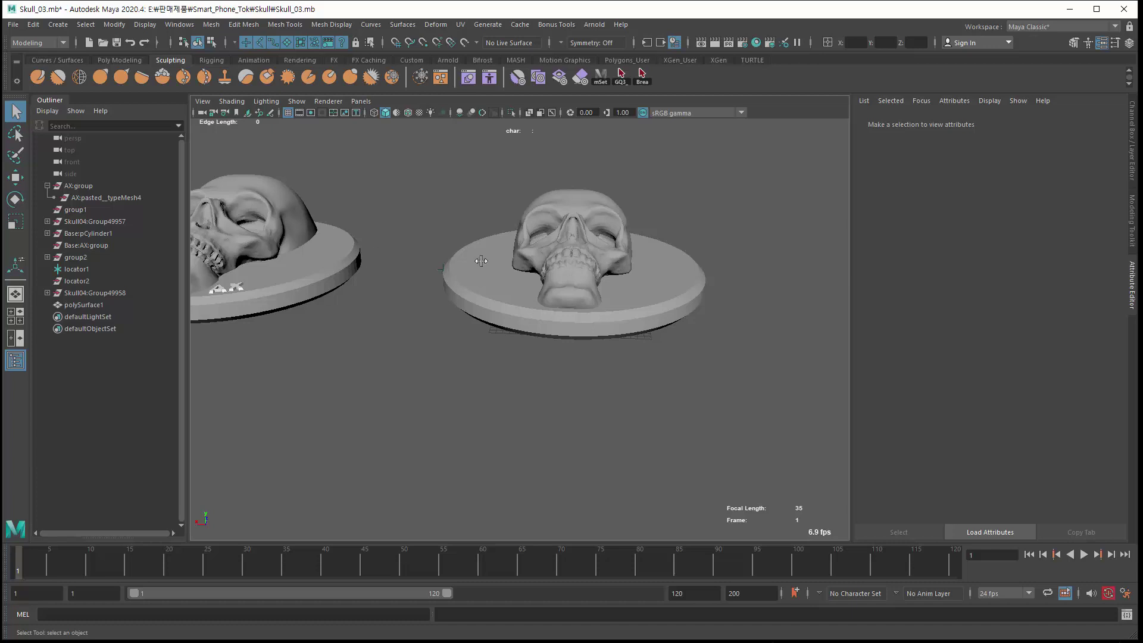
# Start exporting only the united skull and disc mesh, with OBJexport as the file type
pyautogui.click(481, 261)
pyautogui.keyDown('alt'); pyautogui.moveTo(452, 248); pyautogui.dragTo(477, 288); pyautogui.keyUp('alt')
pyautogui.keyDown('alt'); pyautogui.moveTo(553, 296); pyautogui.dragTo(567, 340); pyautogui.keyUp('alt')
pyautogui.click(390, 209)
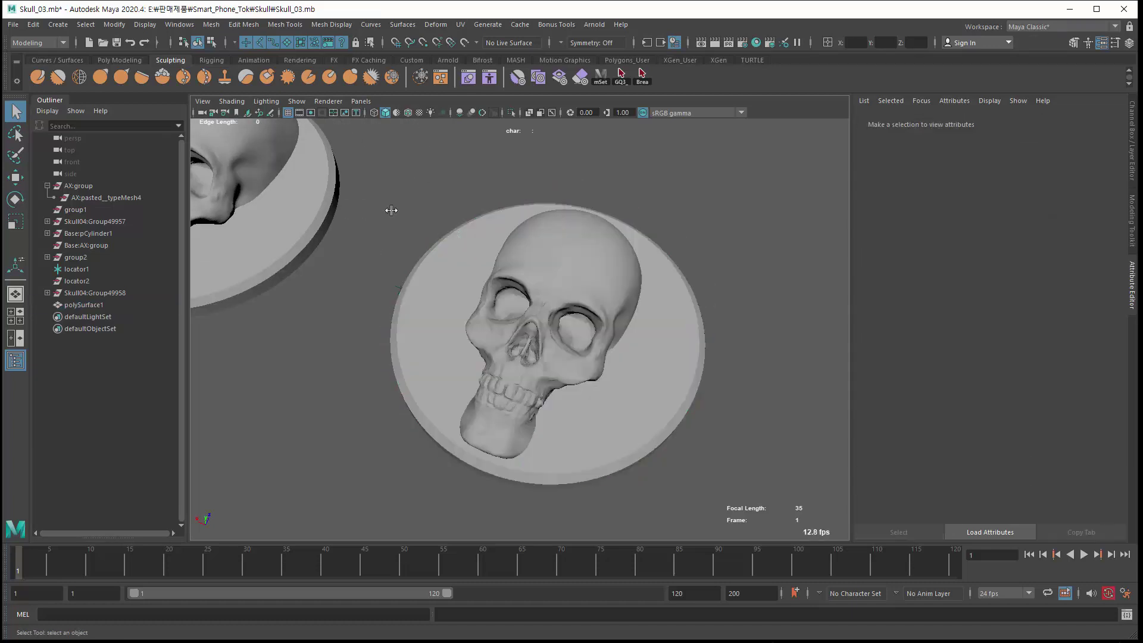
pyautogui.click(444, 280)
pyautogui.keyDown('alt'); pyautogui.moveTo(457, 297); pyautogui.dragTo(572, 325); pyautogui.keyUp('alt')
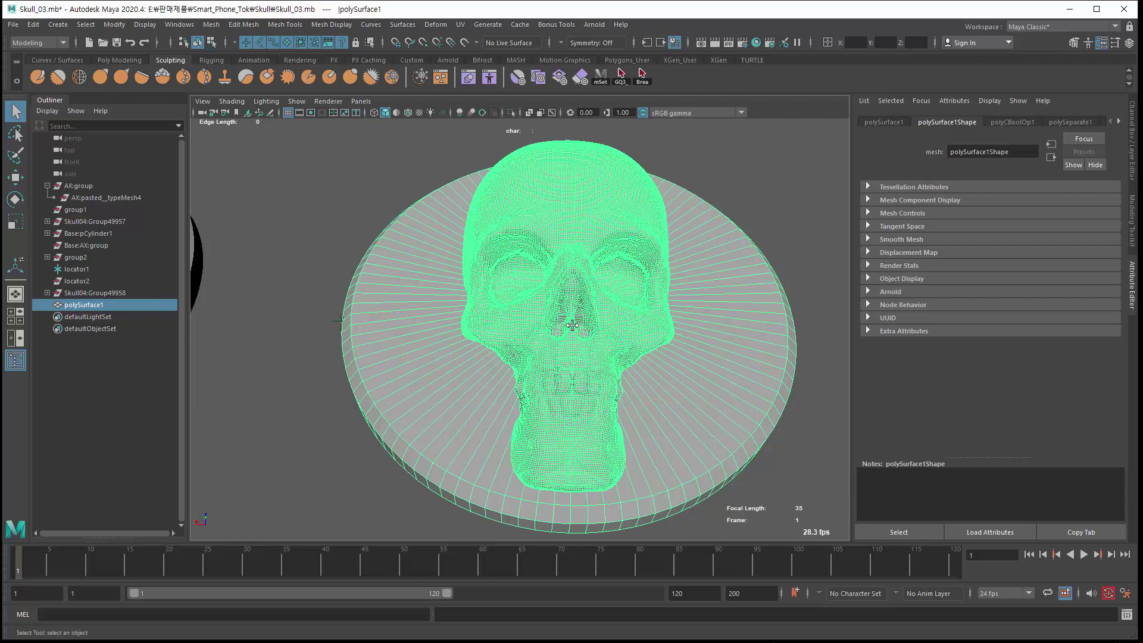
pyautogui.click(14, 25)
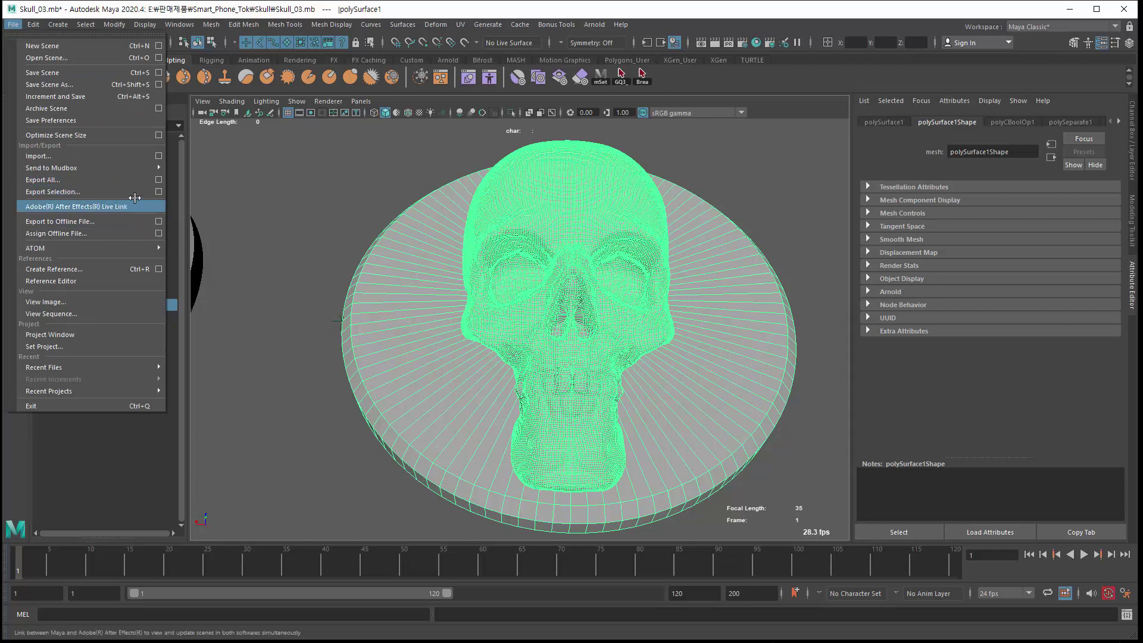
pyautogui.click(159, 192)
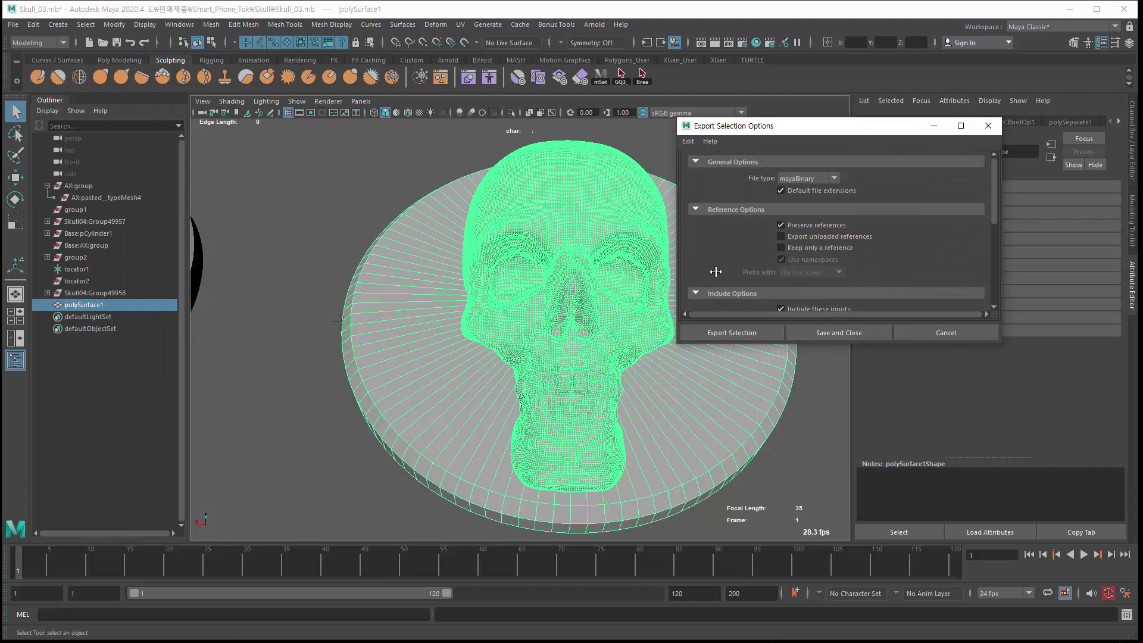
pyautogui.click(797, 178)
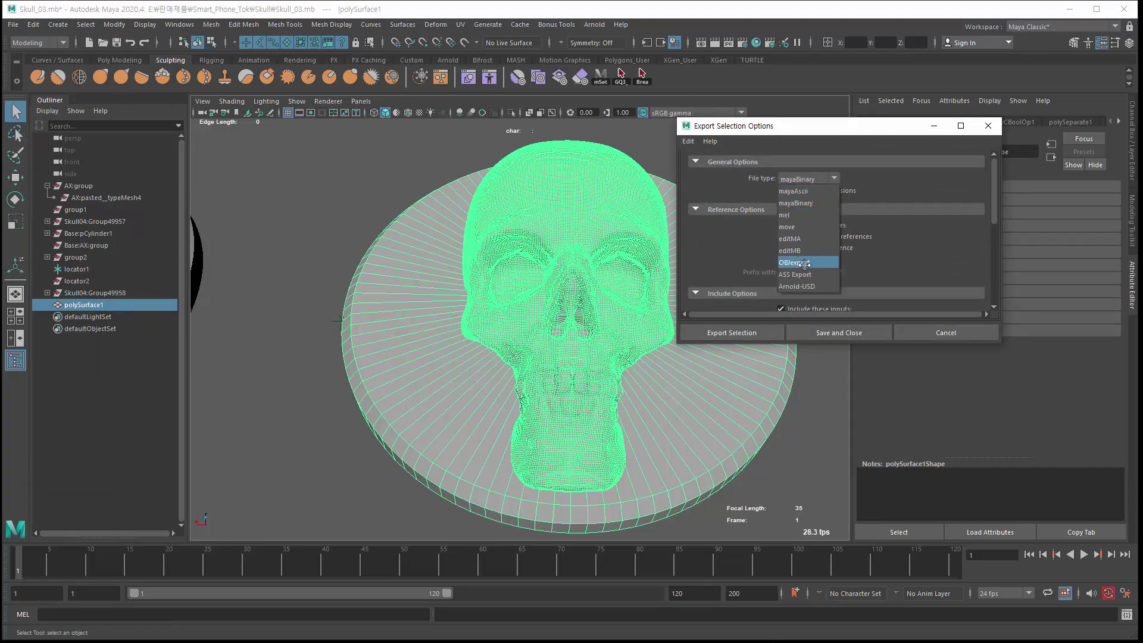
pyautogui.click(824, 268)
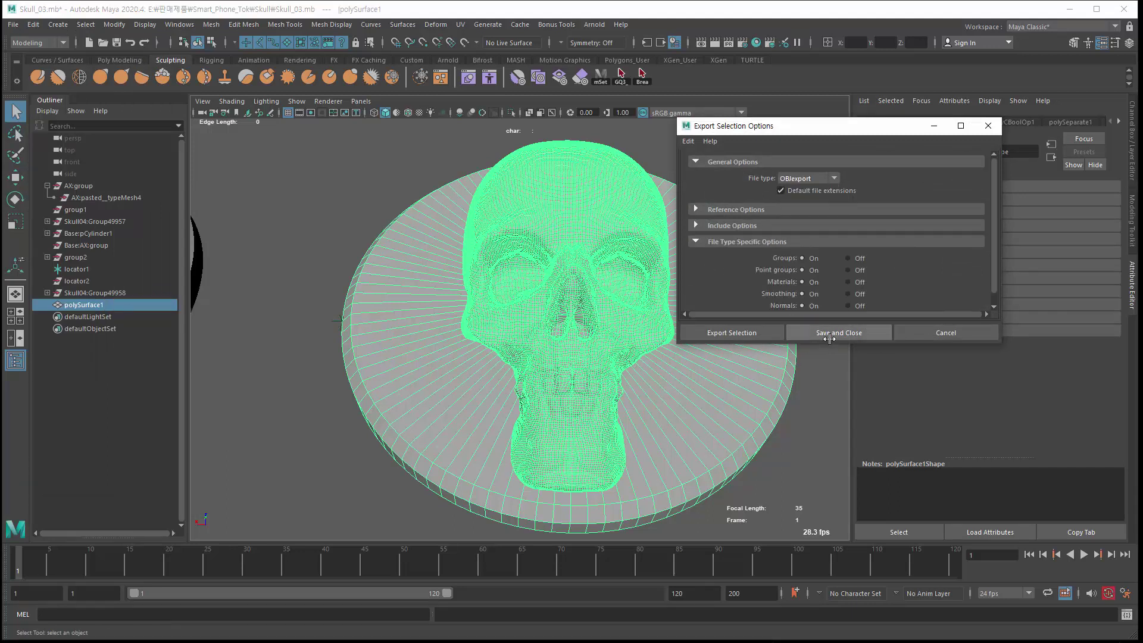
pyautogui.click(748, 334)
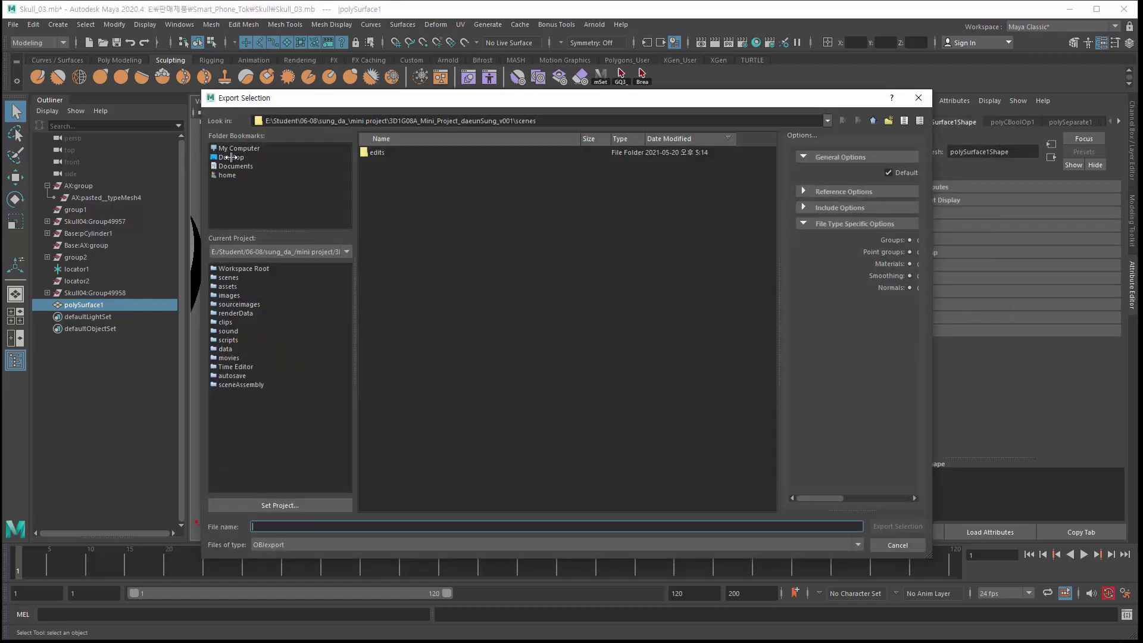
# Save the exported OBJ in the Documents folder under the name test
pyautogui.click(237, 175)
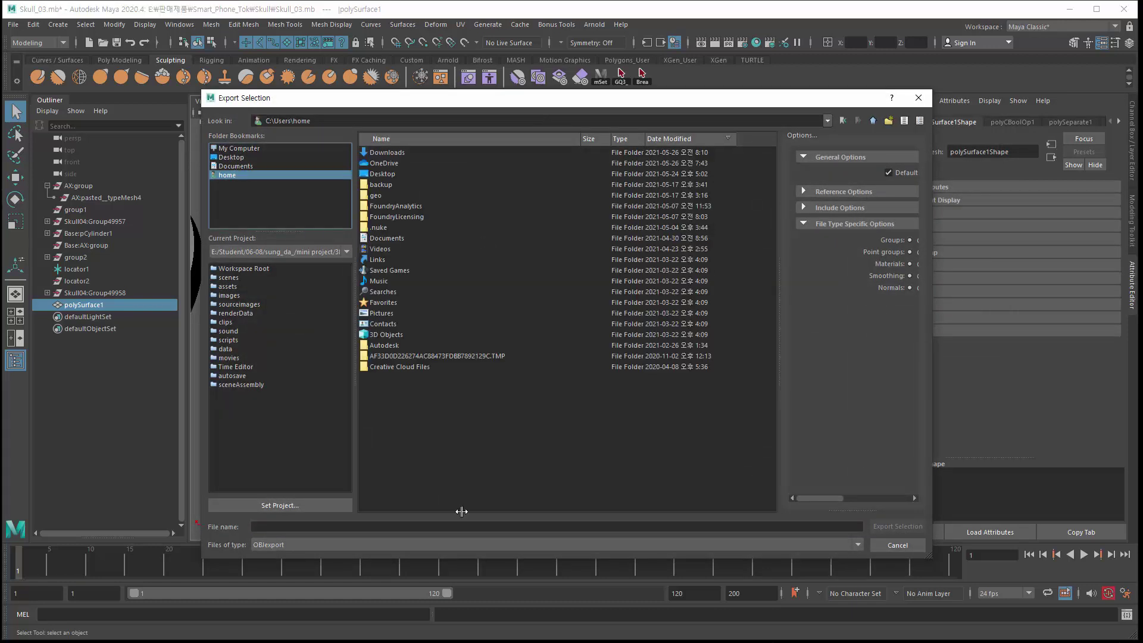
pyautogui.click(239, 167)
pyautogui.click(333, 527)
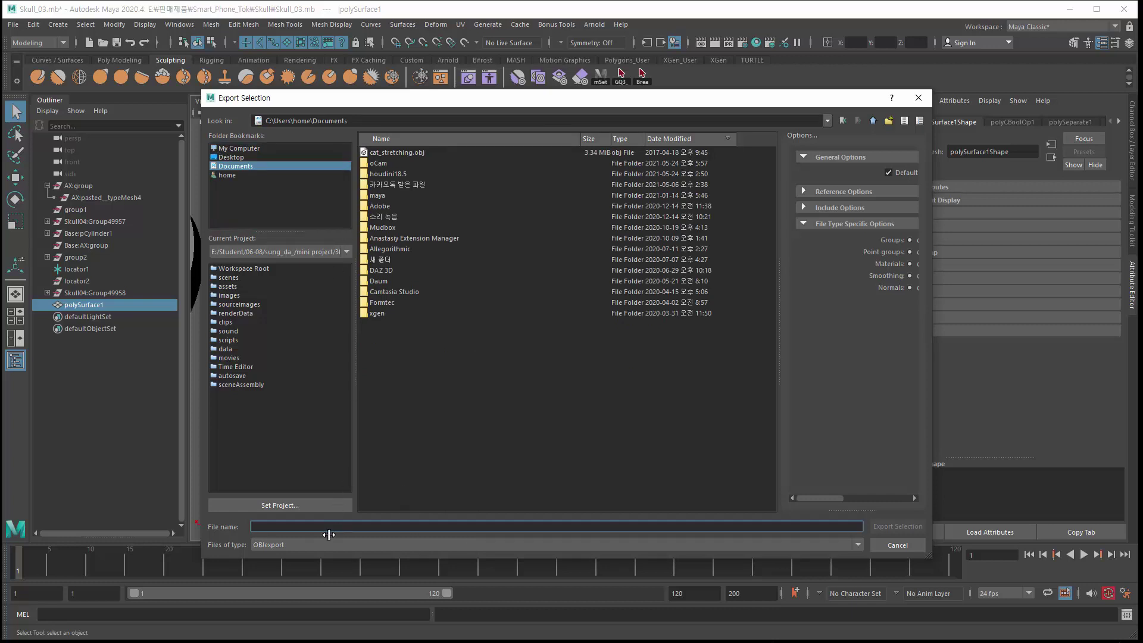
pyautogui.write('test')
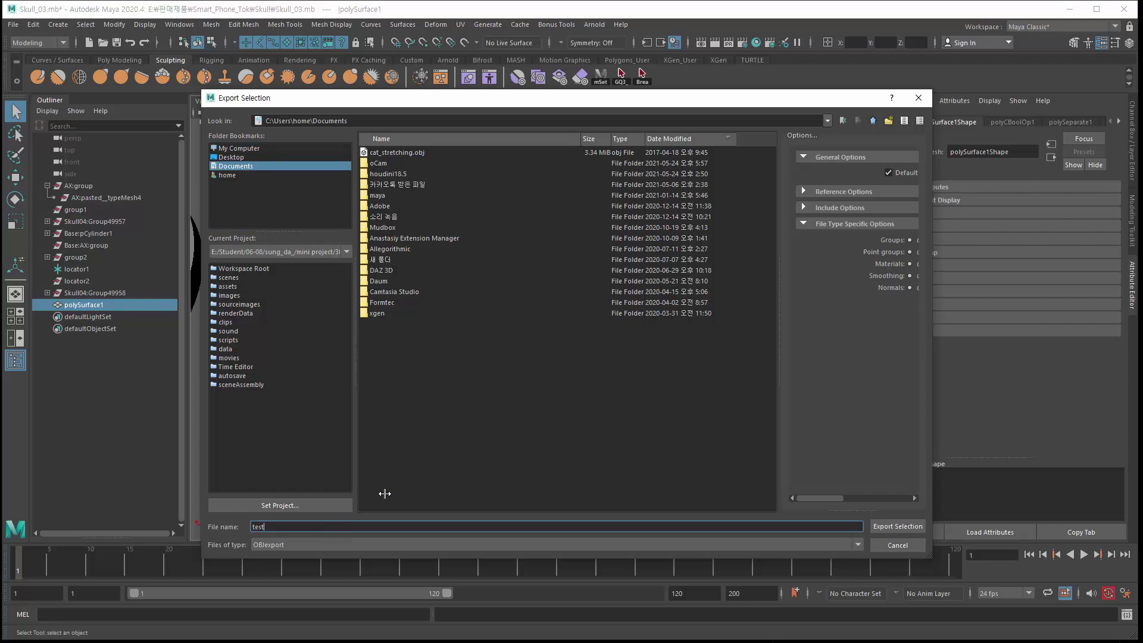
pyautogui.press('Return')
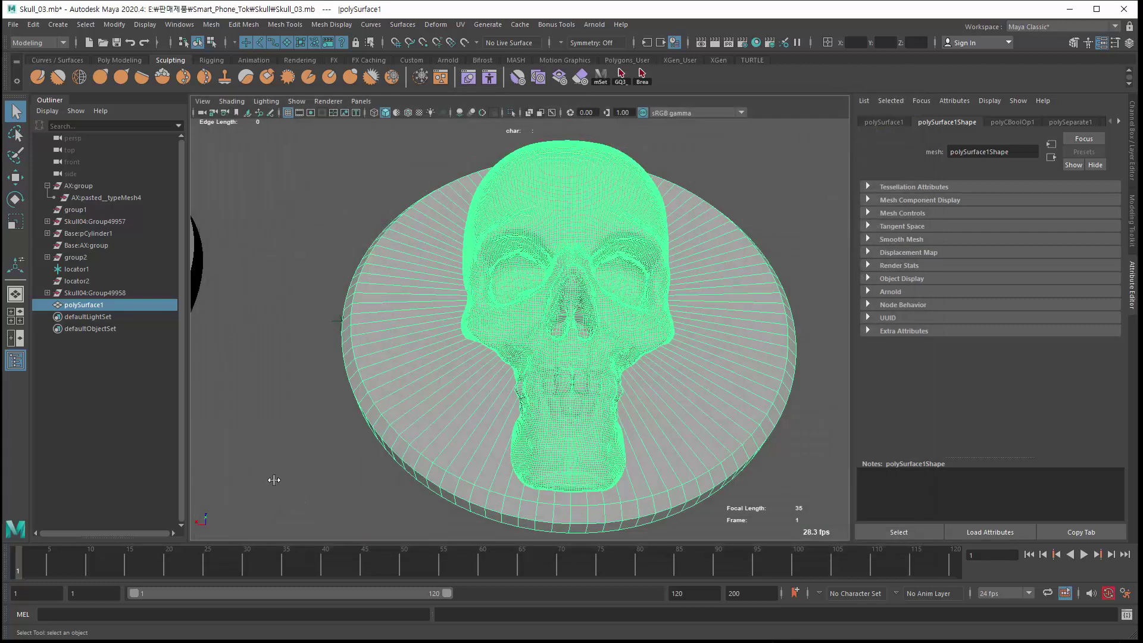
pyautogui.click(371, 496)
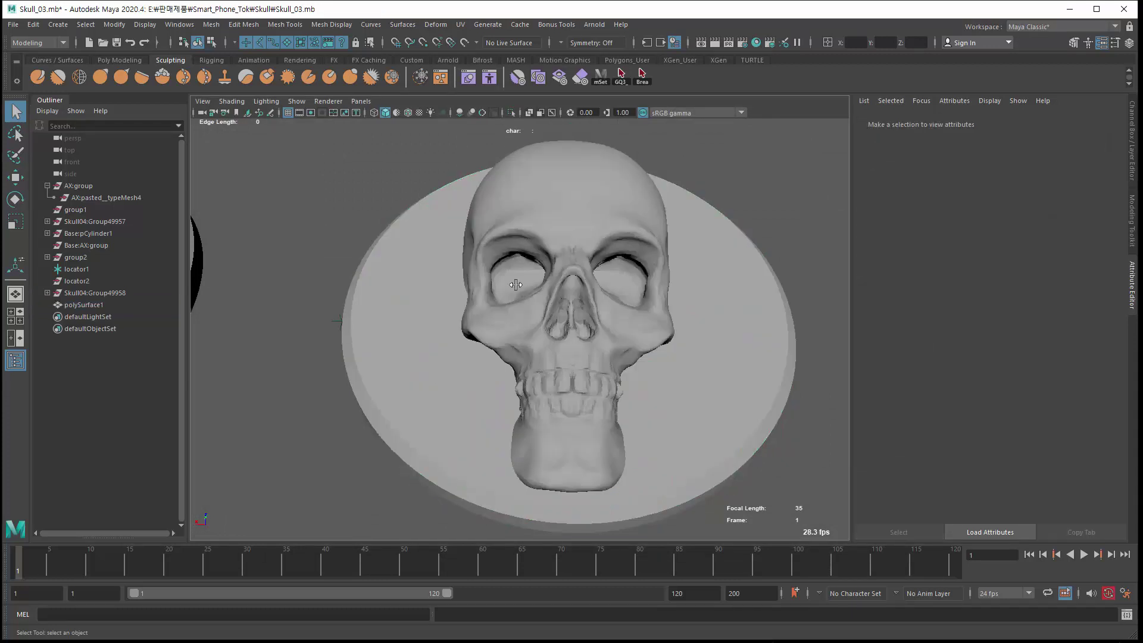
pyautogui.click(509, 402)
pyautogui.click(467, 426)
pyautogui.hotkey('ctrl', 'z')
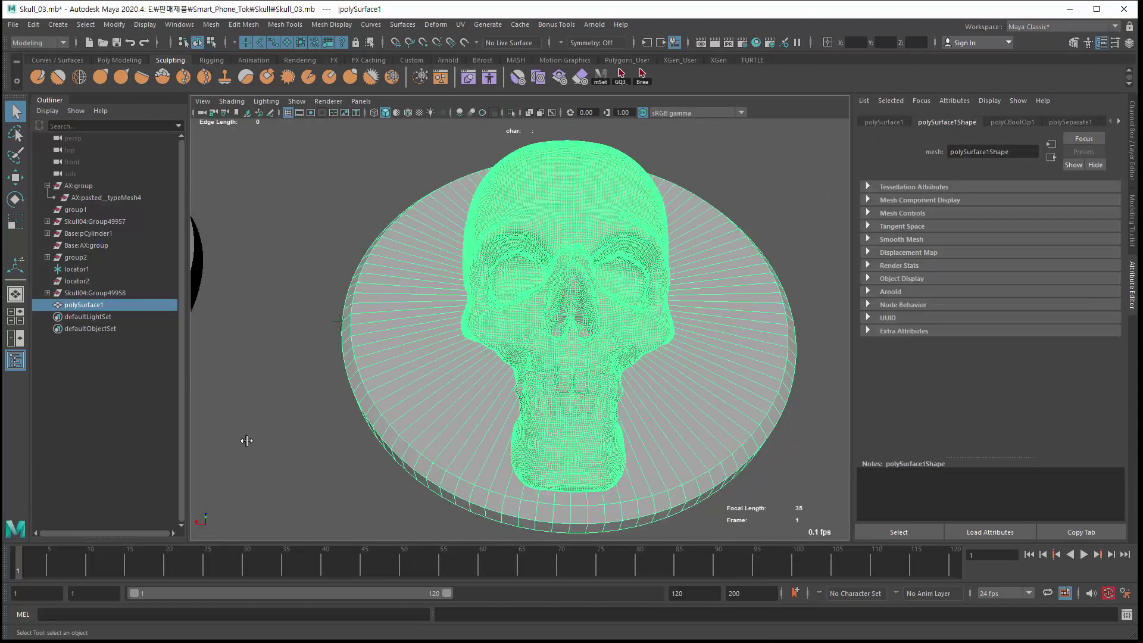
pyautogui.click(289, 438)
pyautogui.click(393, 422)
pyautogui.click(248, 416)
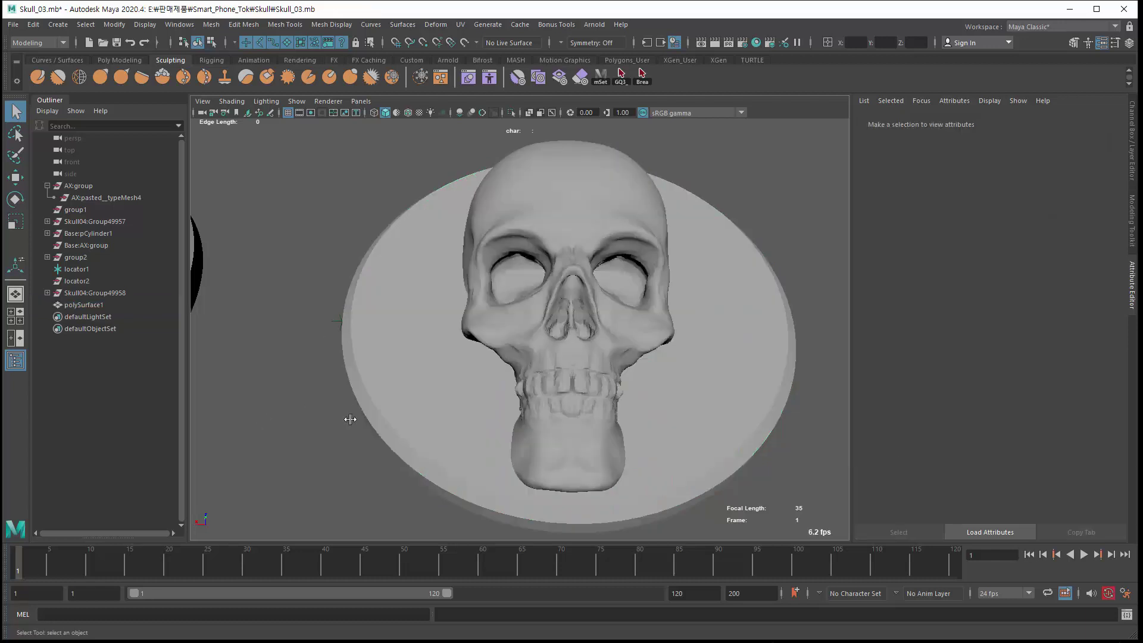
pyautogui.click(382, 438)
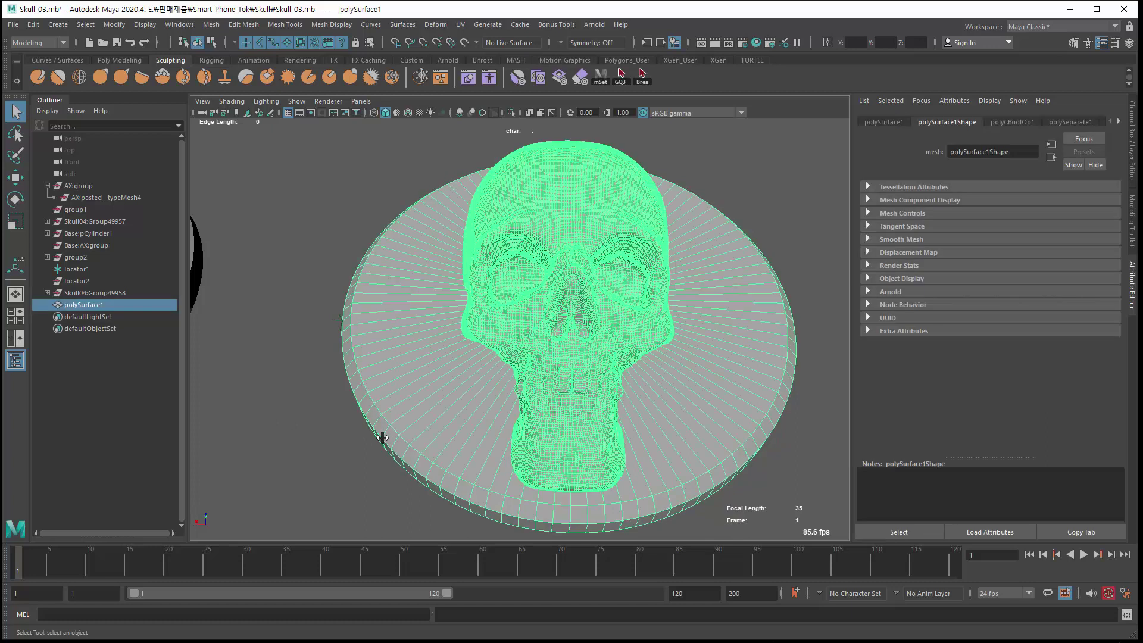
pyautogui.keyDown('alt'); pyautogui.moveTo(383, 438); pyautogui.dragTo(324, 429); pyautogui.keyUp('alt')
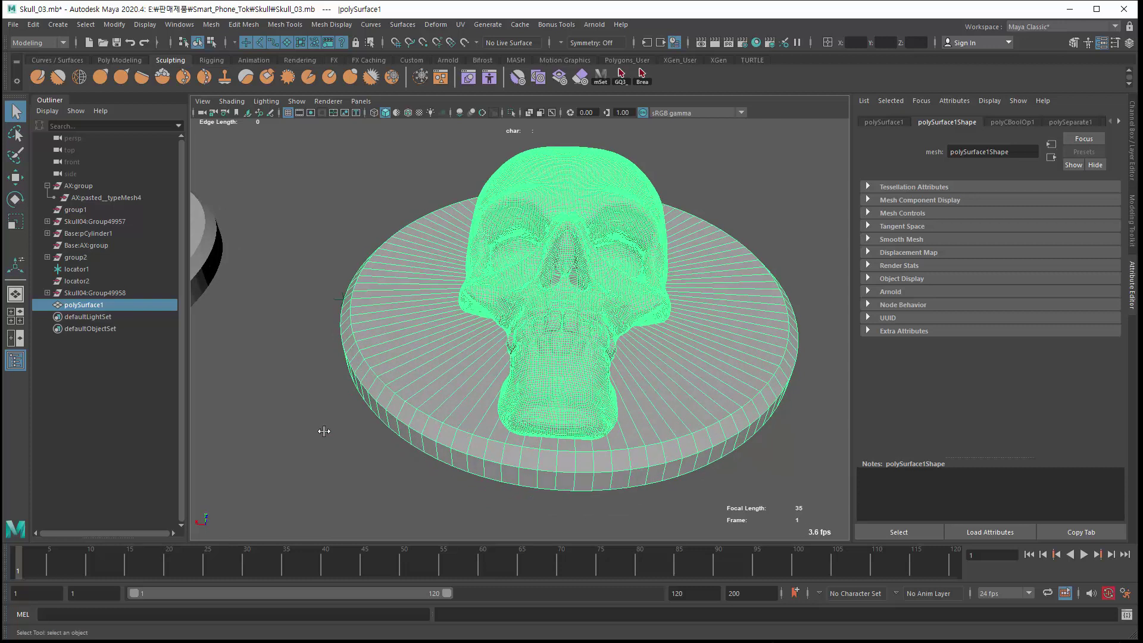
pyautogui.click(324, 428)
pyautogui.click(395, 433)
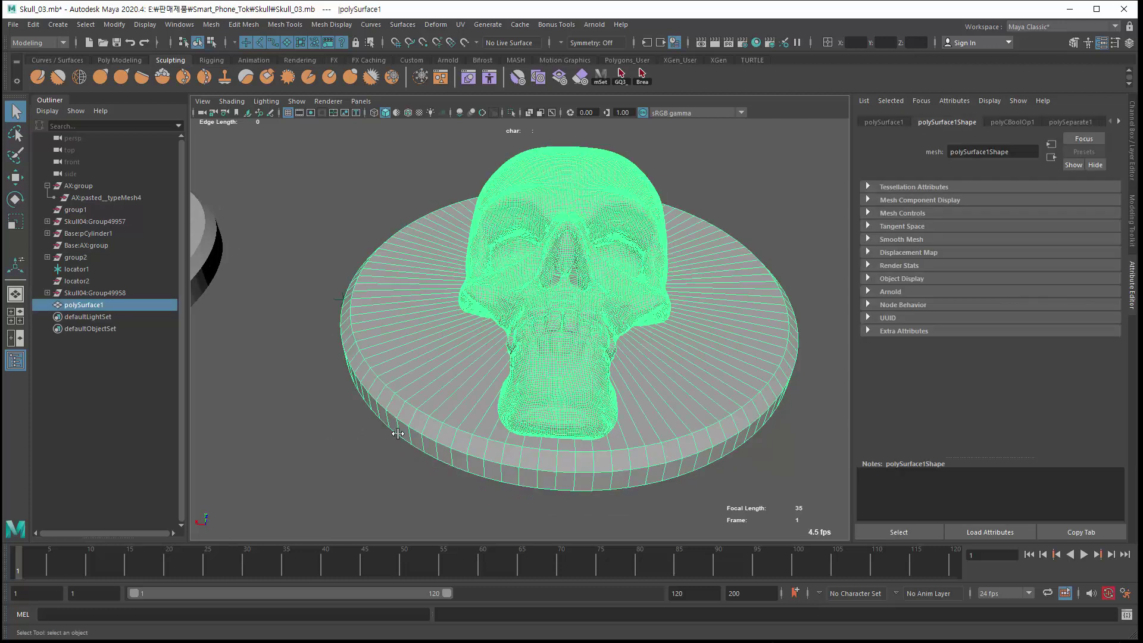